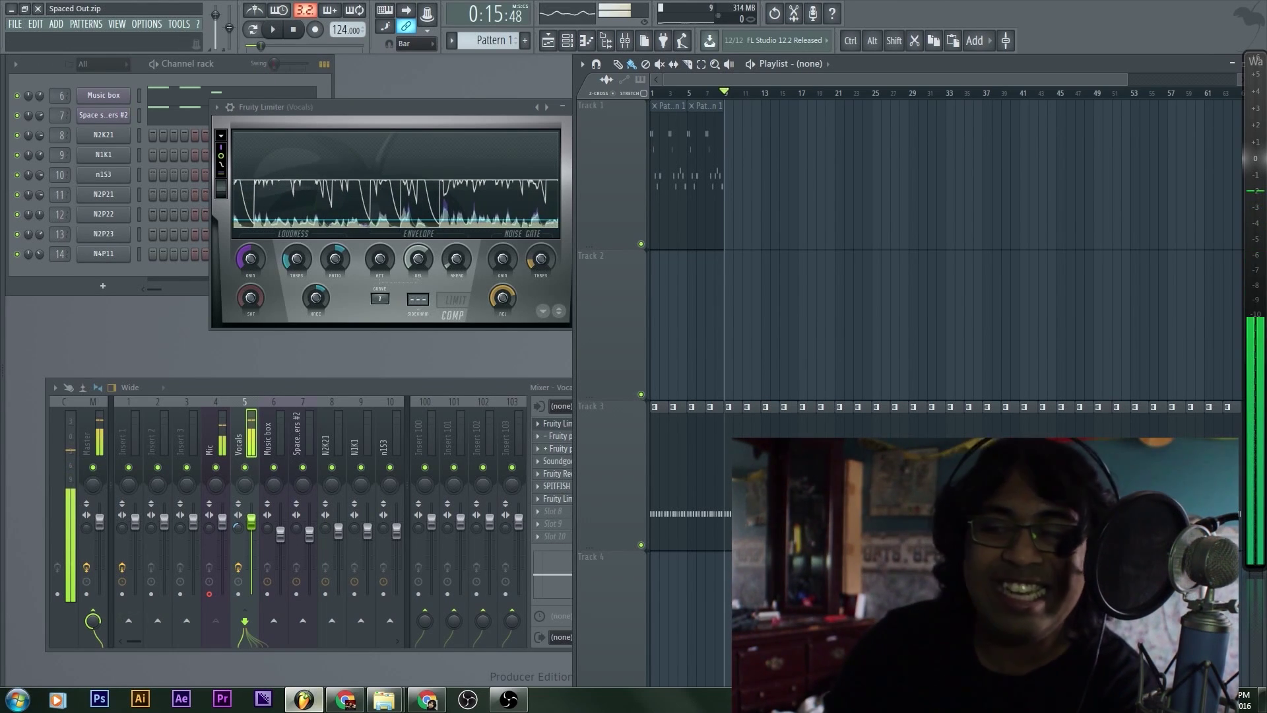
# Set the Vocals Fruity Limiter's noise gate threshold to -42.0 dB and arm recording
pyautogui.click(508, 699)
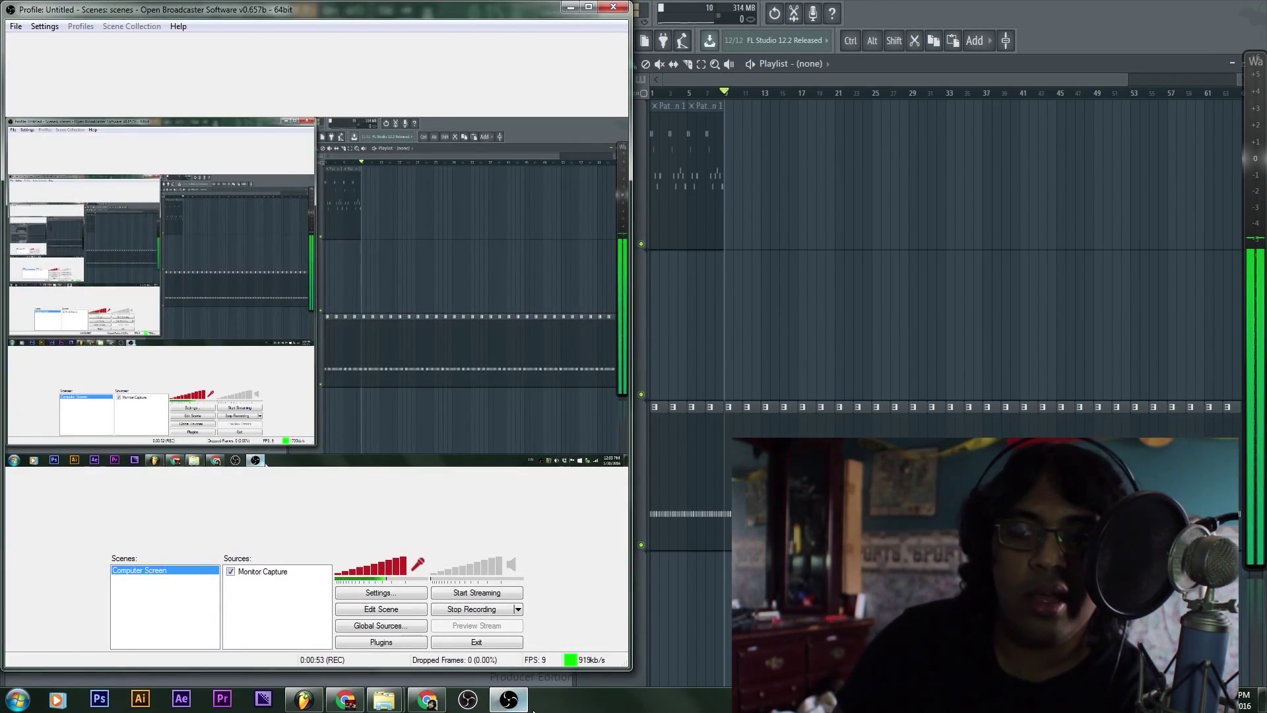
pyautogui.click(496, 702)
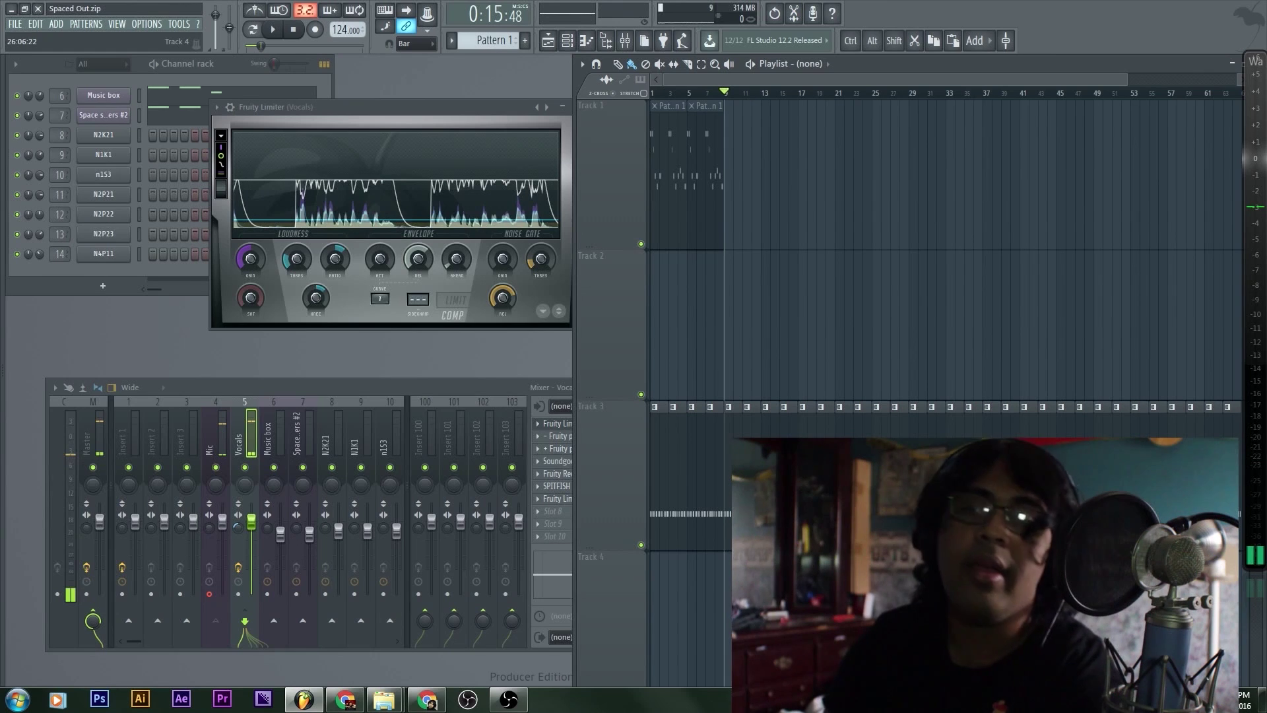
pyautogui.click(553, 290)
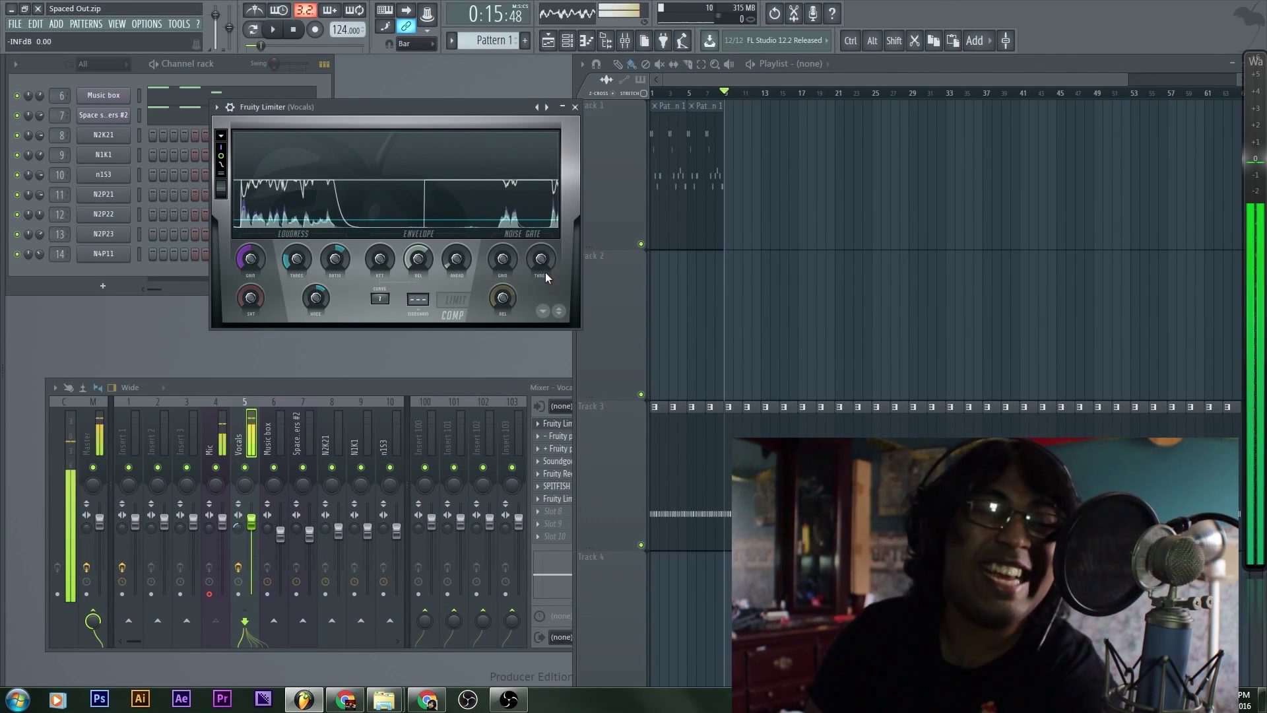
pyautogui.moveTo(550, 272); pyautogui.dragTo(549, 266)
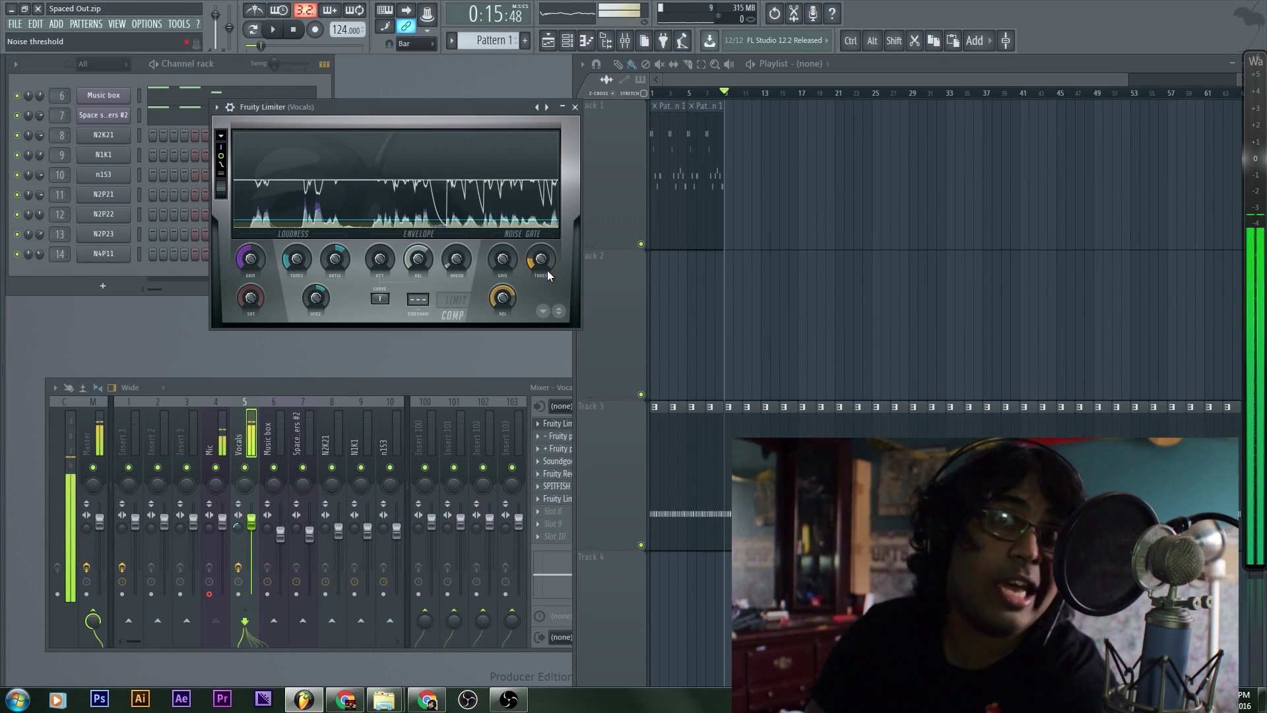
pyautogui.moveTo(544, 258); pyautogui.dragTo(544, 262)
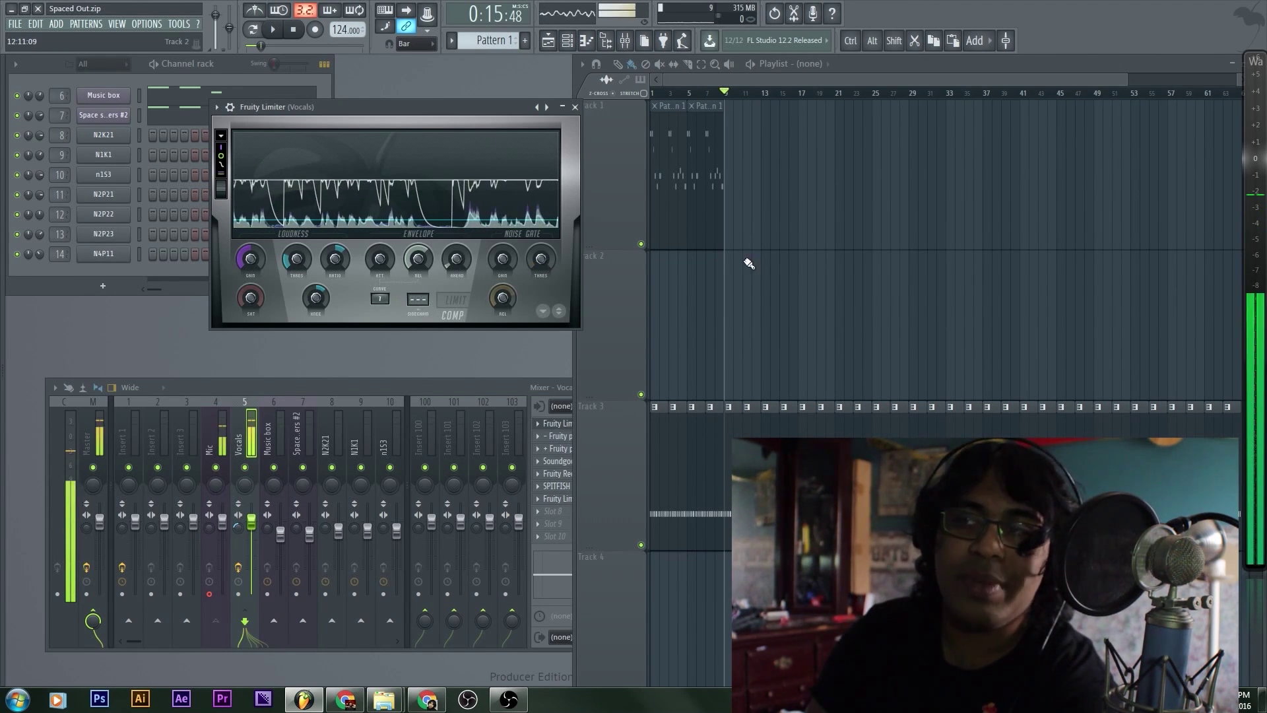
pyautogui.click(765, 257)
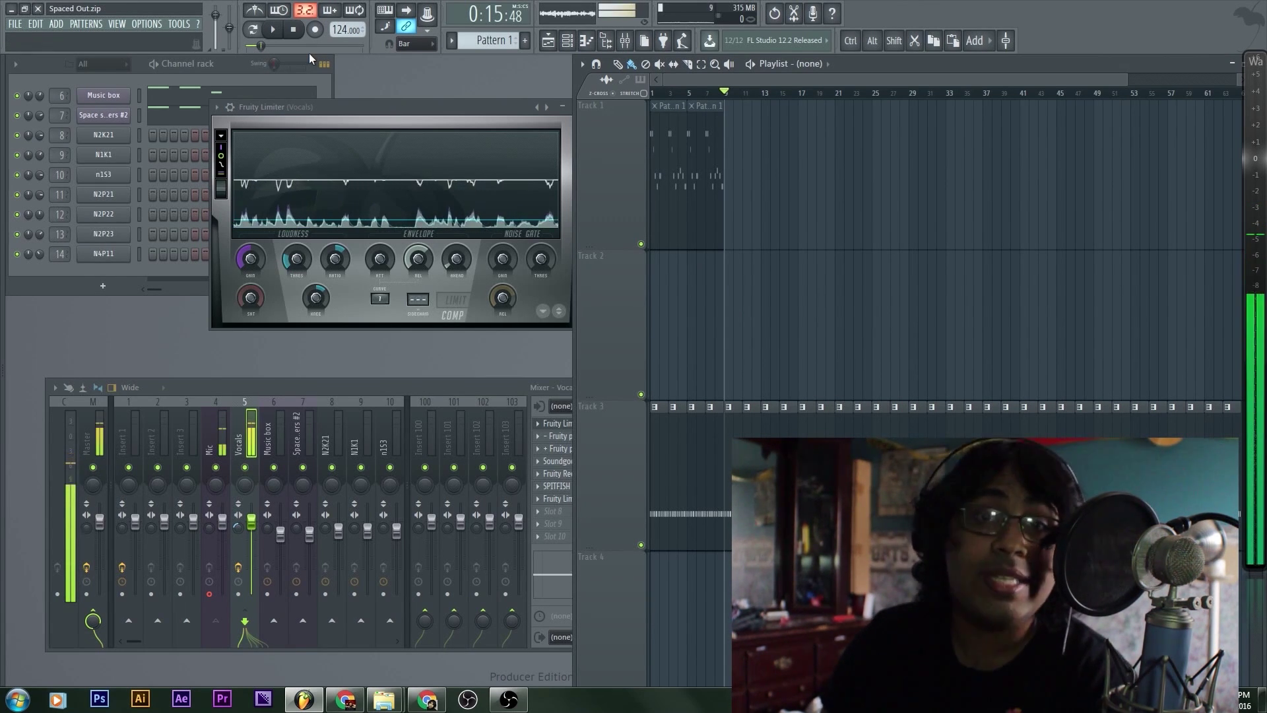
pyautogui.click(314, 29)
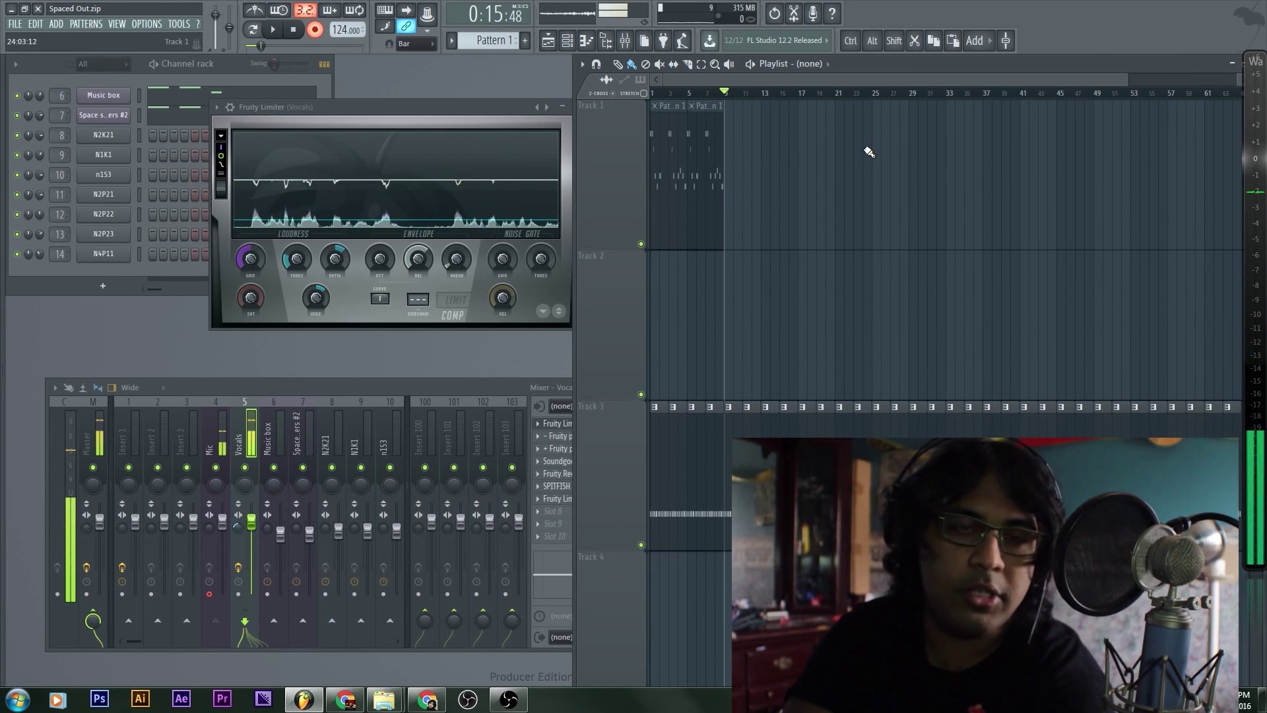
# Record a vocal take with count-in and stop it, creating untitled_Mic_578 on Track 1
pyautogui.press('space')
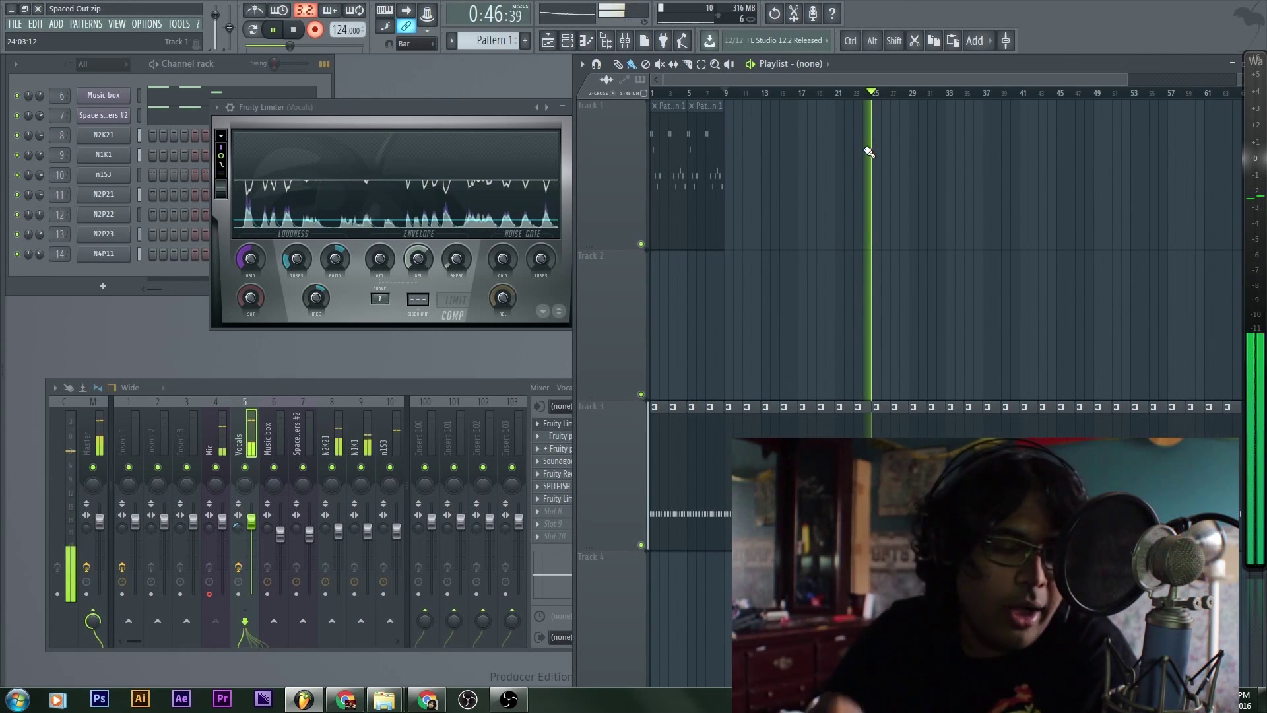
pyautogui.press('space')
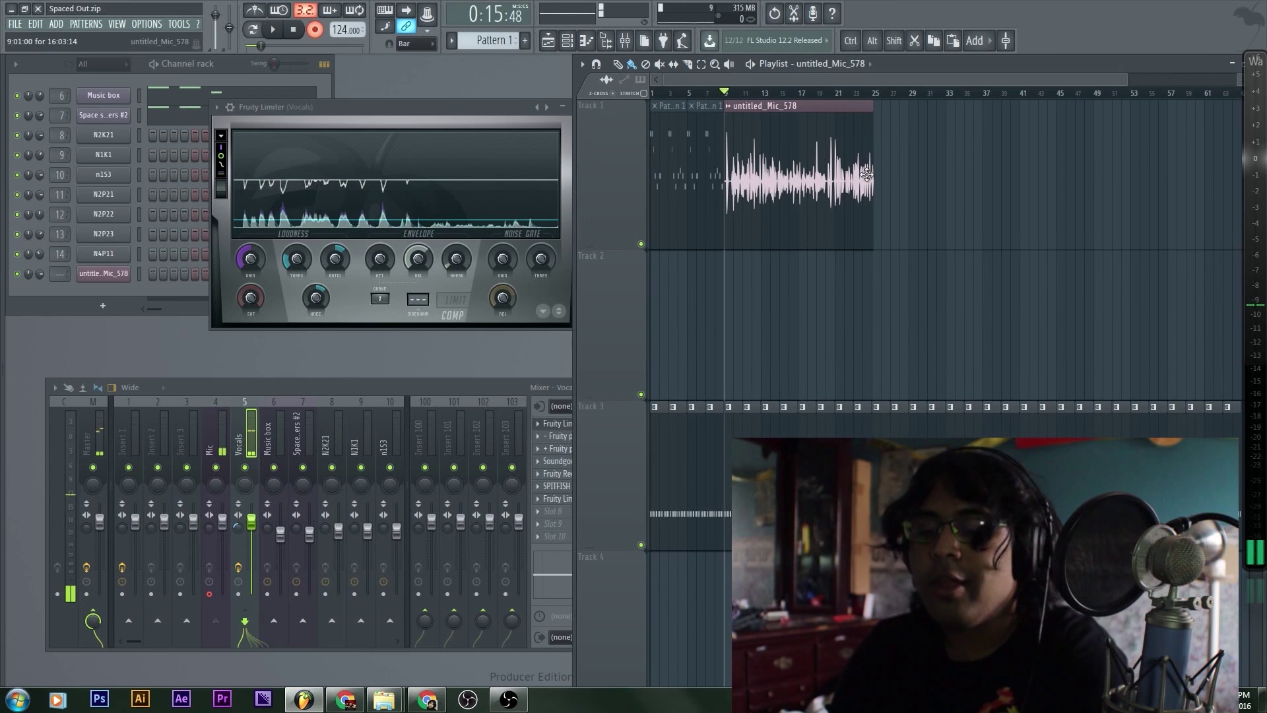
# Disarm recording, open the untitled_Mic_578 clip's channel settings, and play the take back
pyautogui.press('r')
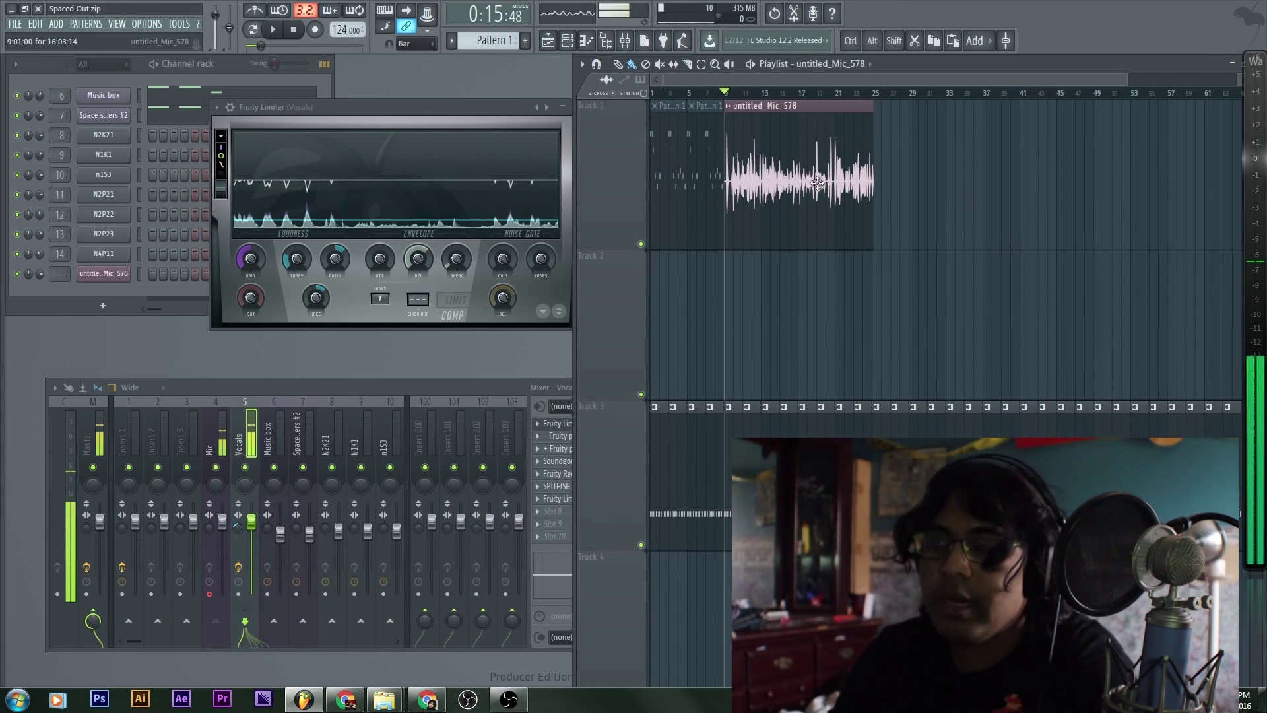
pyautogui.scroll(4, 817, 183)
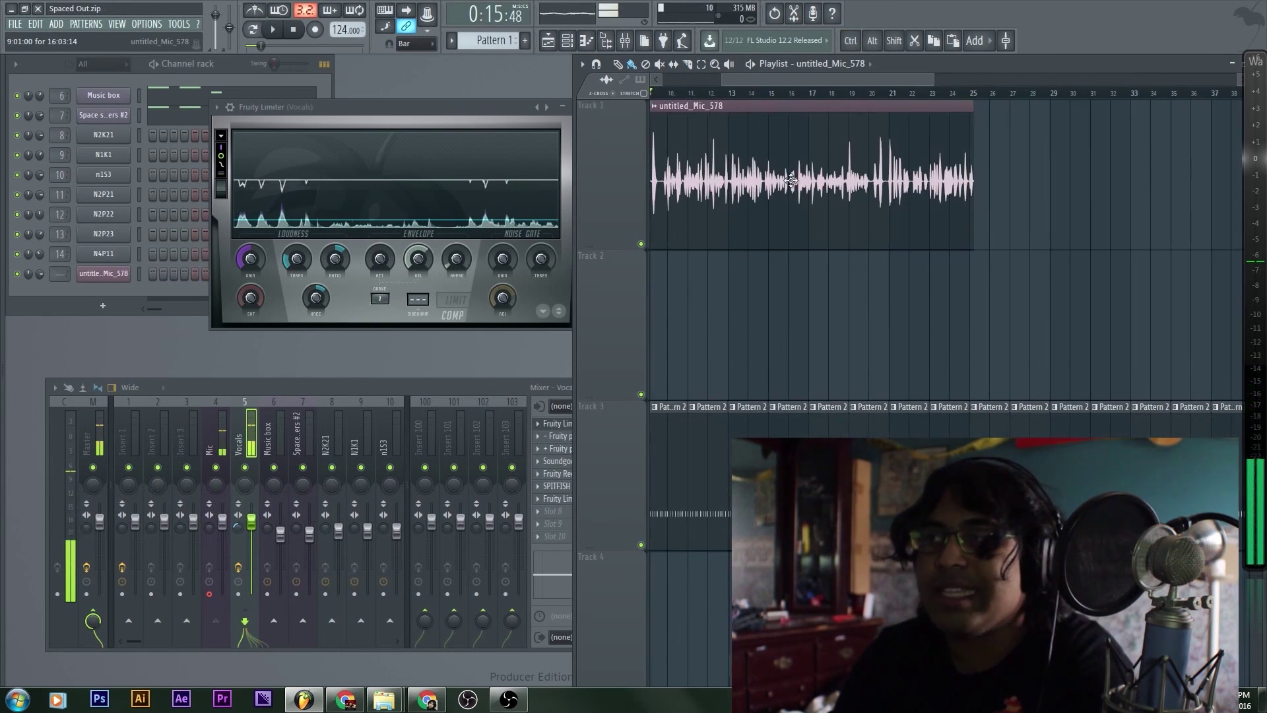
pyautogui.doubleClick(852, 187)
pyautogui.click(233, 456)
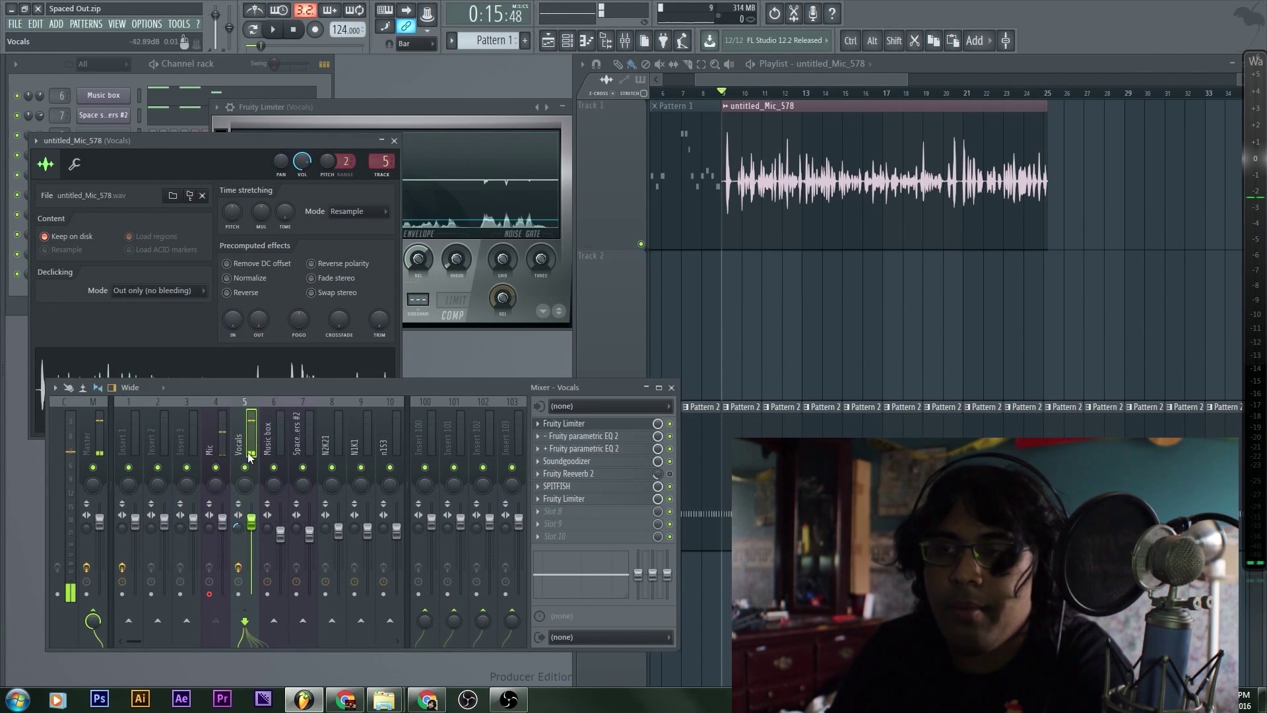
pyautogui.click(642, 250)
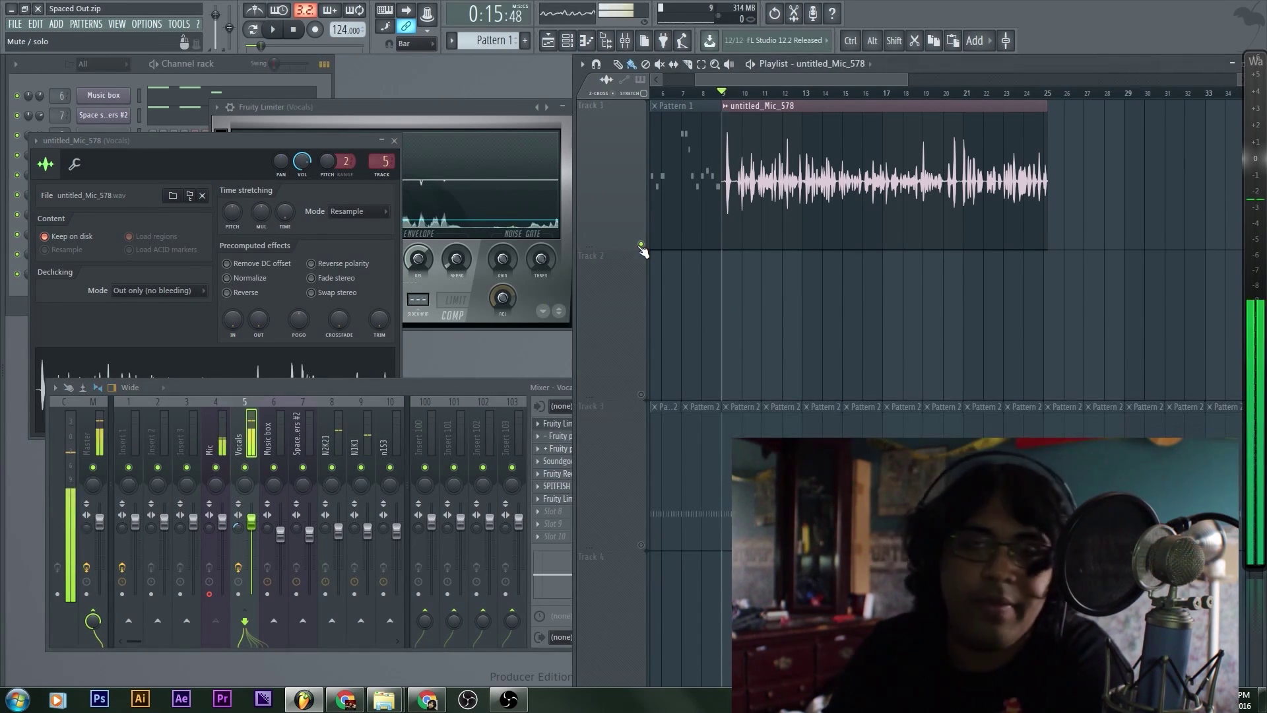
pyautogui.press('space')
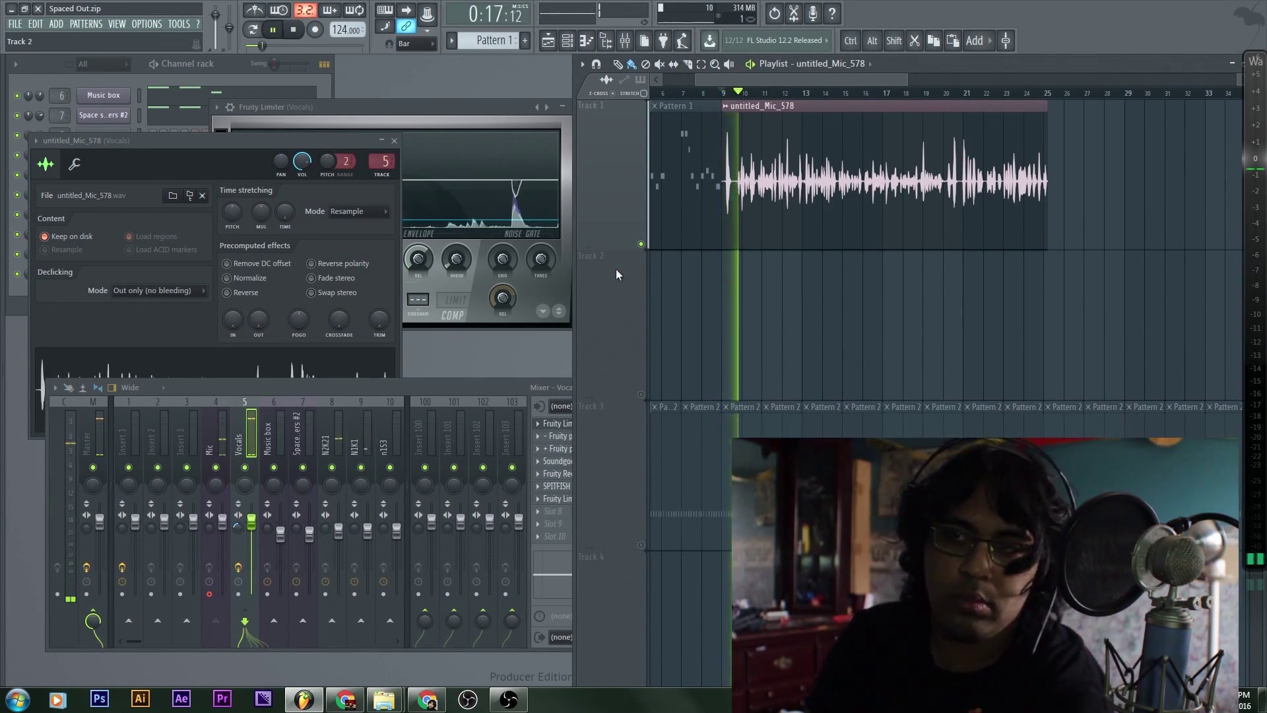
# Select the Vocals insert to view its effects, replaying the take and comparing Mic/Vocals mutes
pyautogui.click(223, 440)
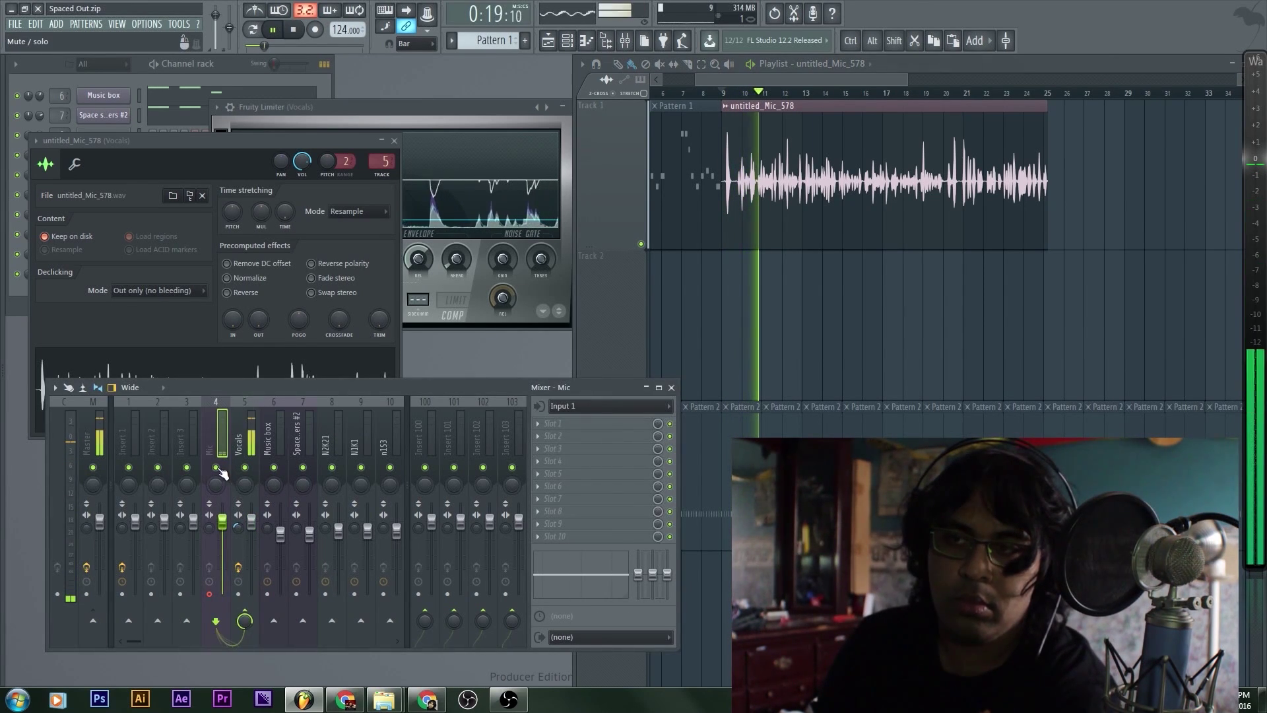
pyautogui.click(239, 453)
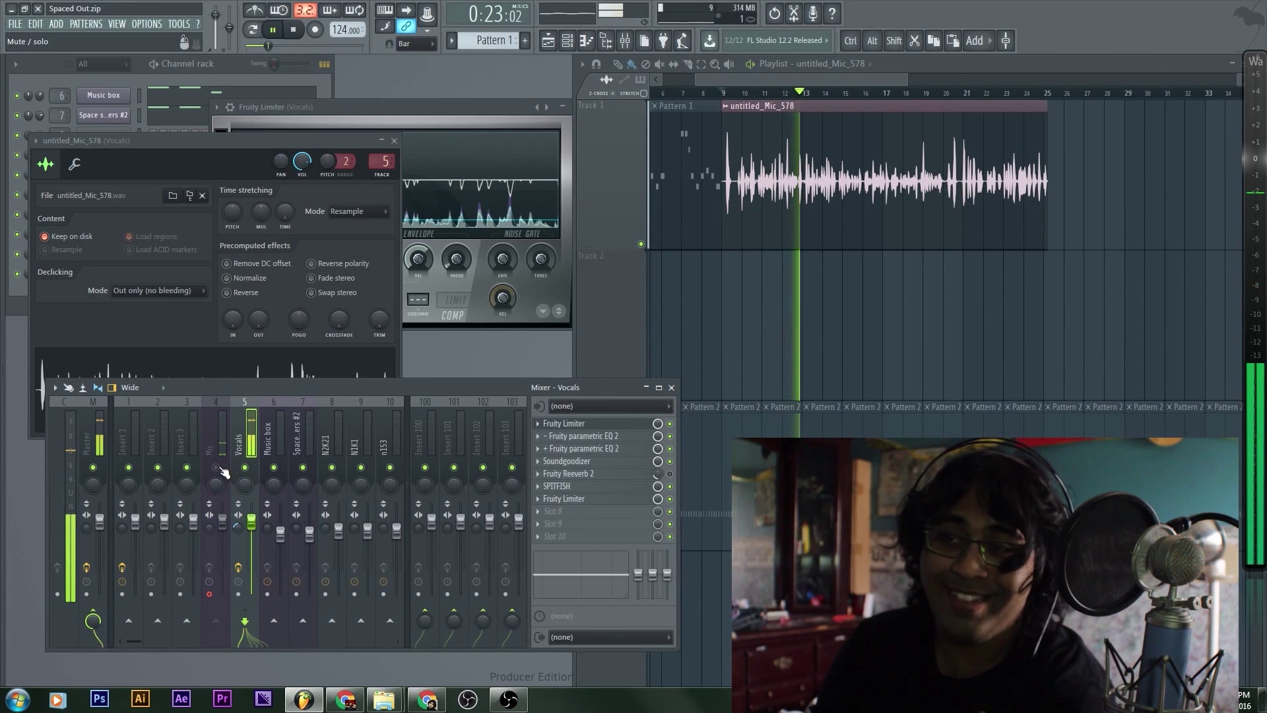
pyautogui.press('space')
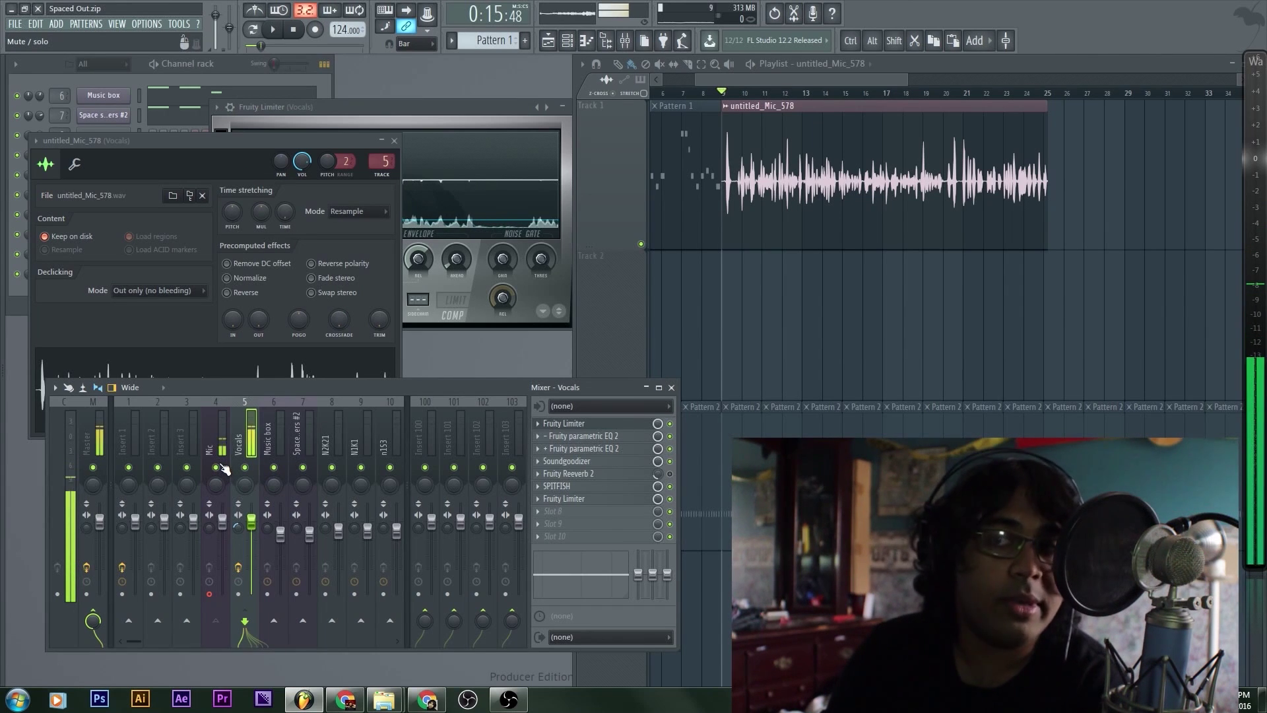
pyautogui.click(908, 335)
pyautogui.press('space')
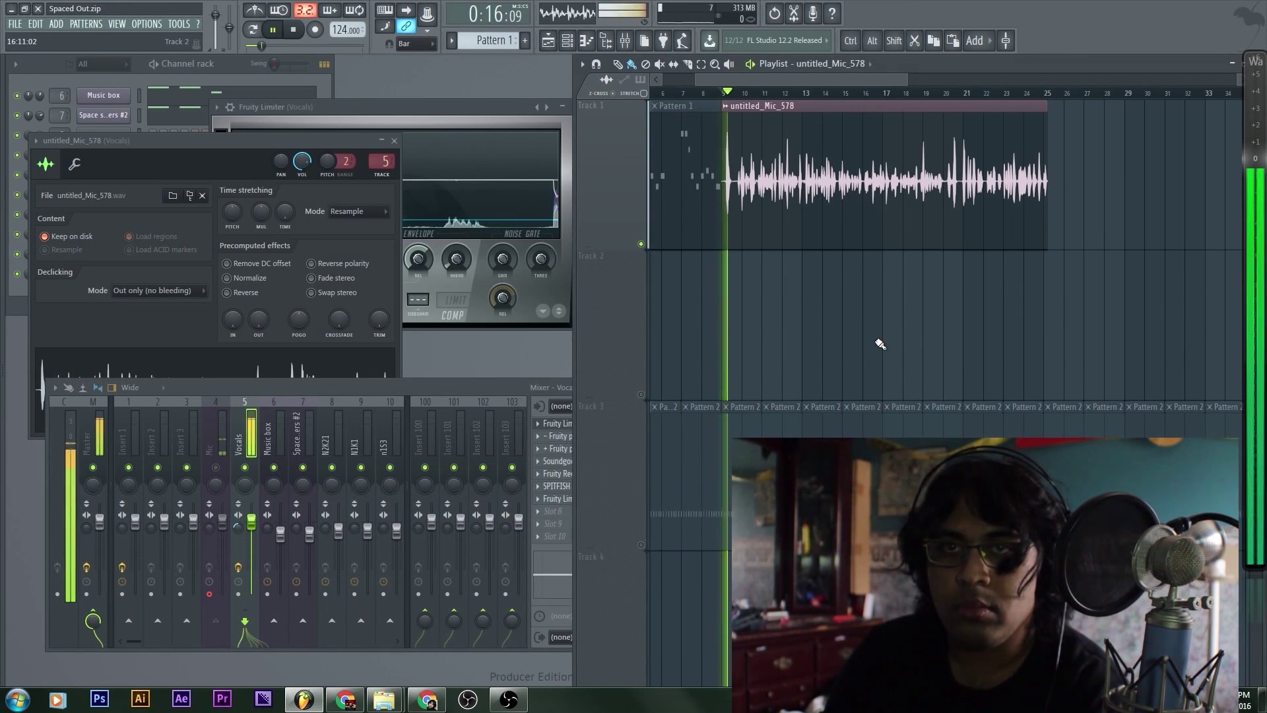
pyautogui.press('space')
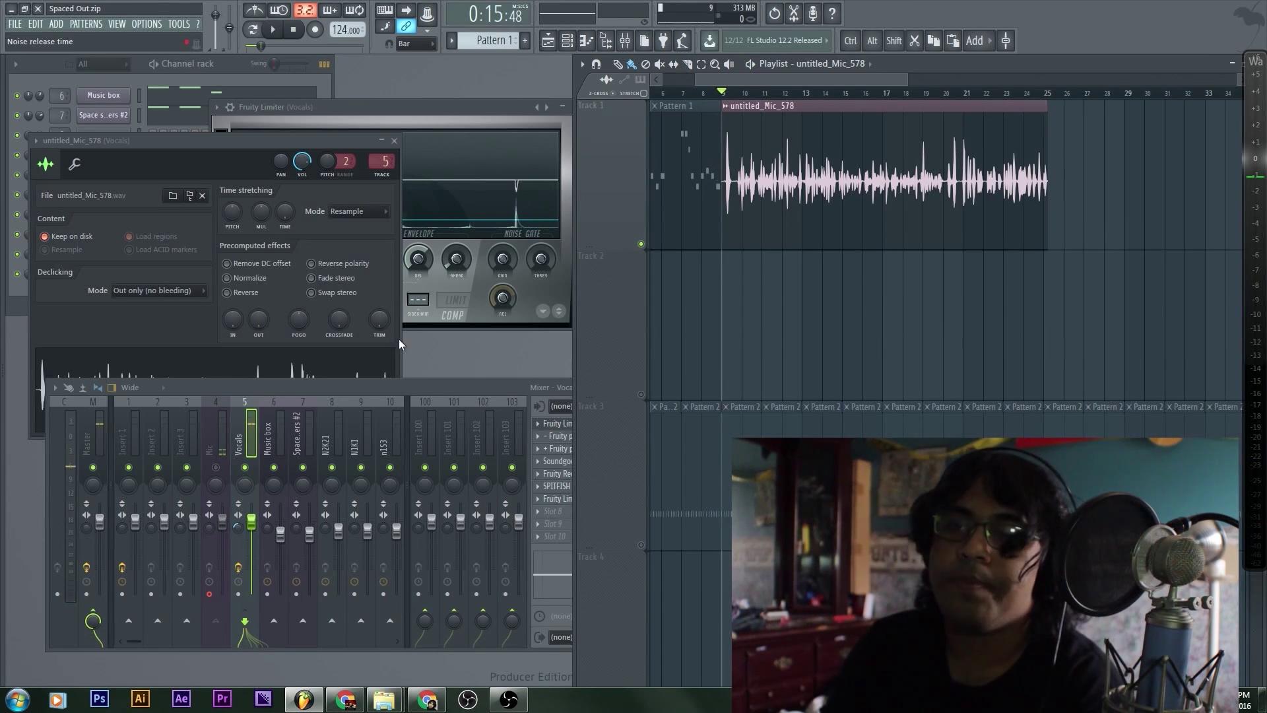
pyautogui.click(216, 467)
pyautogui.click(245, 467)
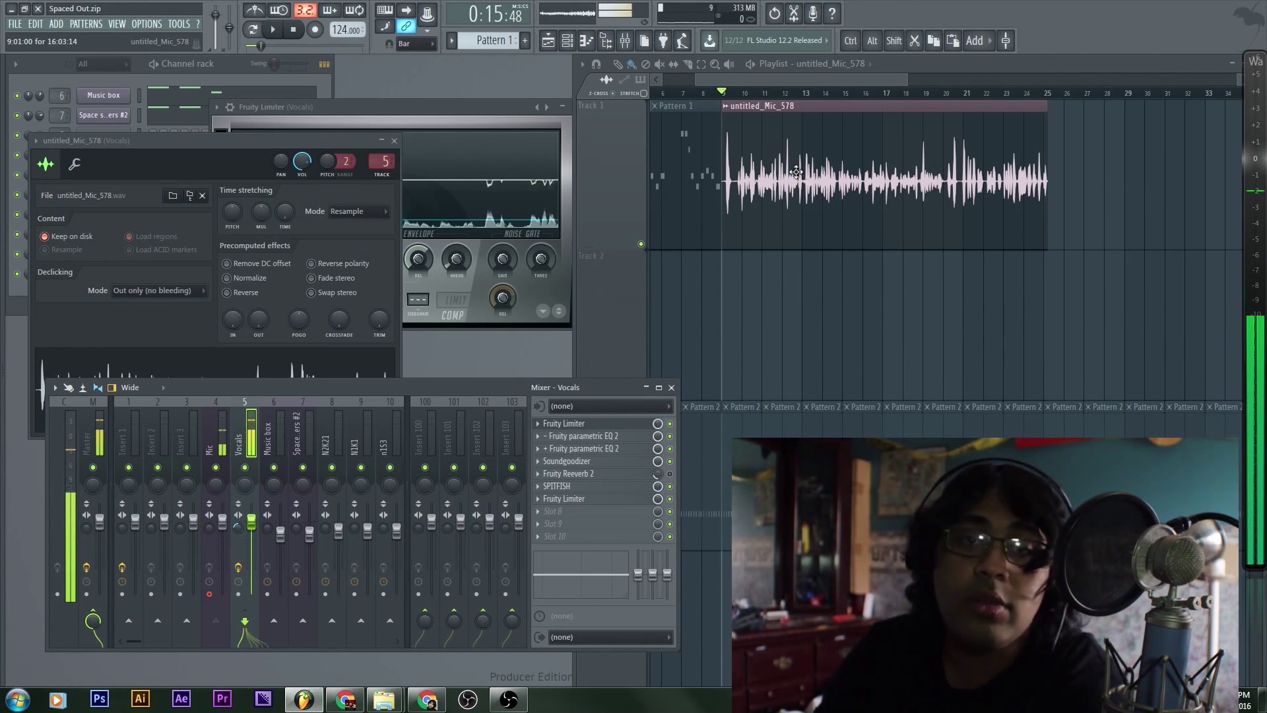
# Open the untitled_Mic_578 recording in Edison from its channel waveform menu
pyautogui.click(825, 152)
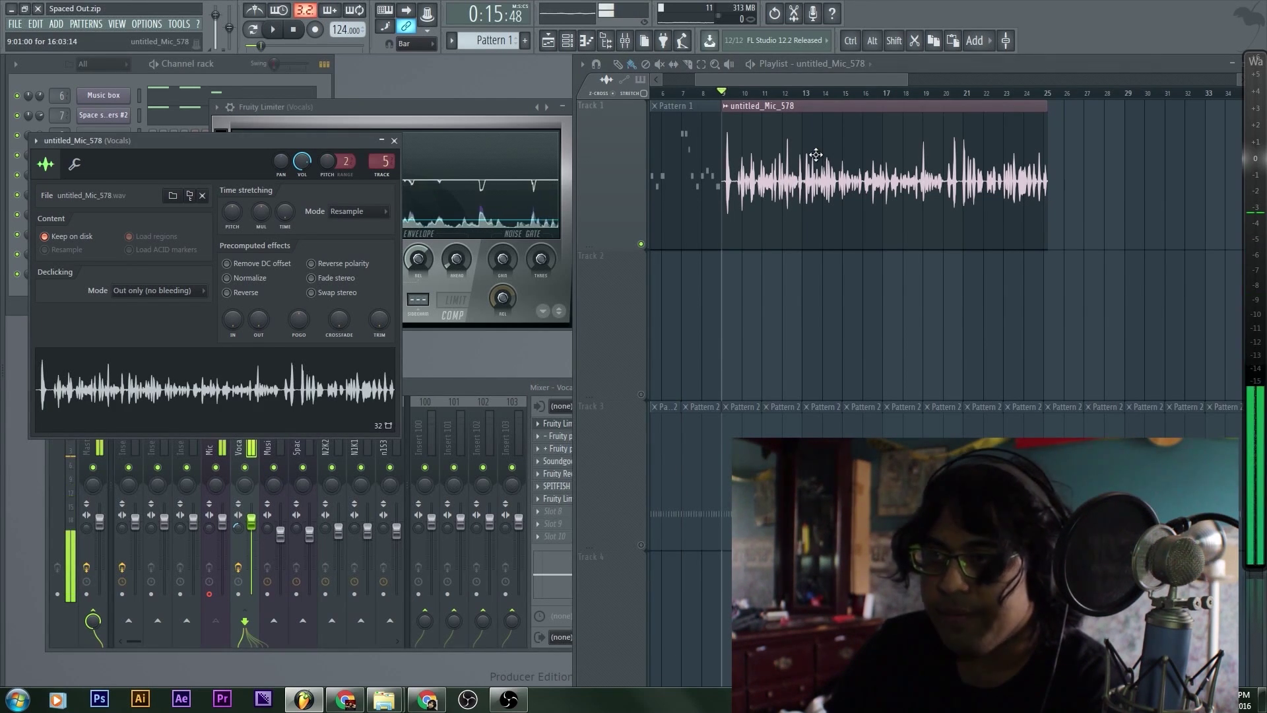
pyautogui.rightClick(253, 385)
pyautogui.click(271, 409)
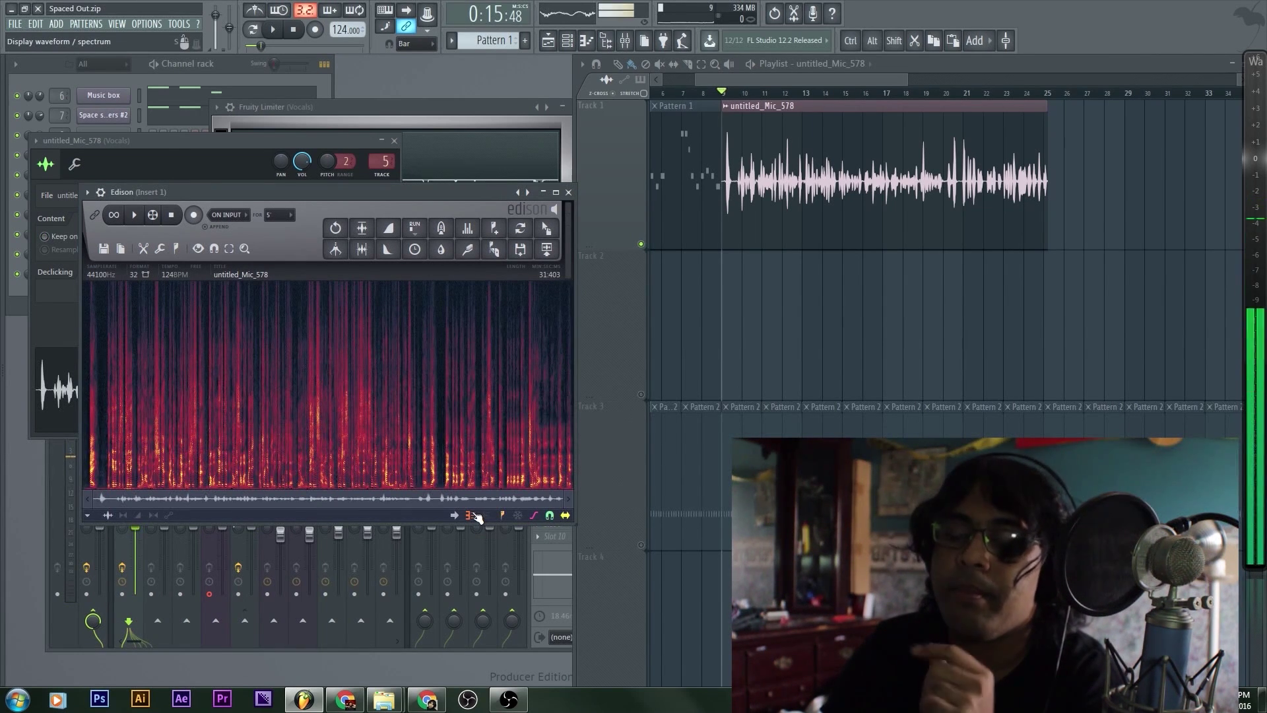
# Compare Edison's waveform and spectrogram displays while zooming, ending on spectrogram view
pyautogui.click(470, 516)
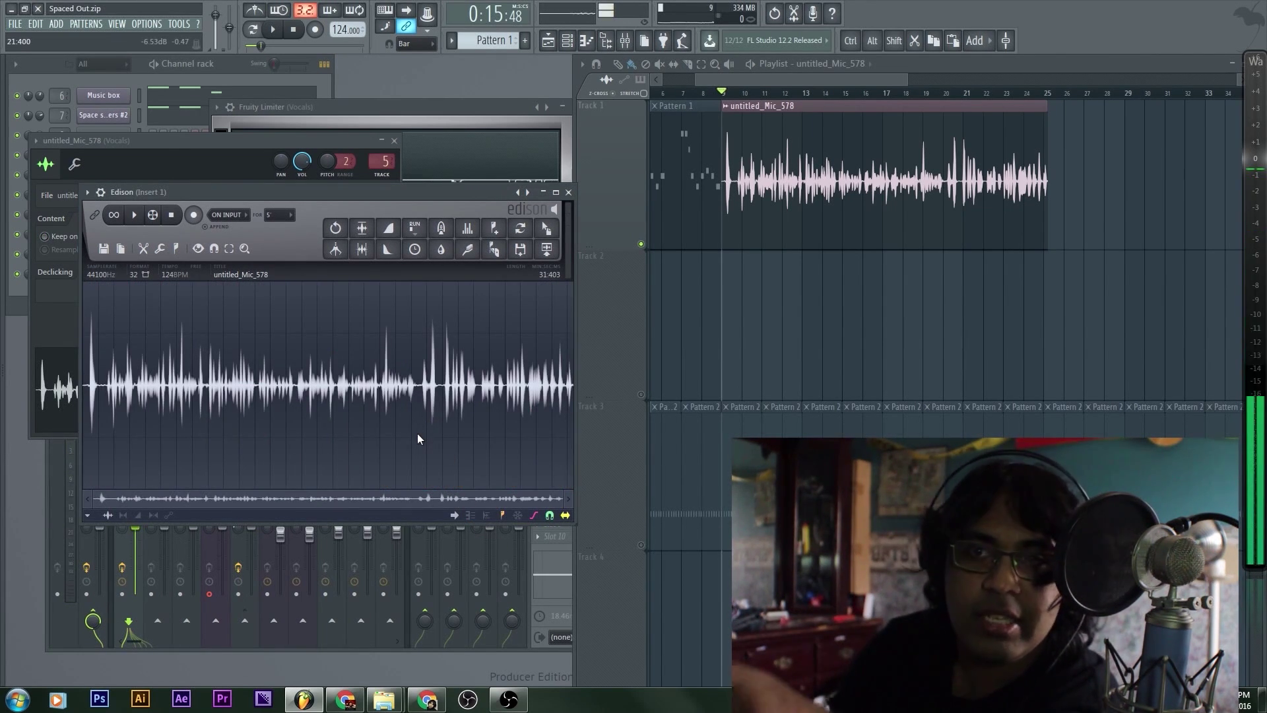
pyautogui.click(477, 517)
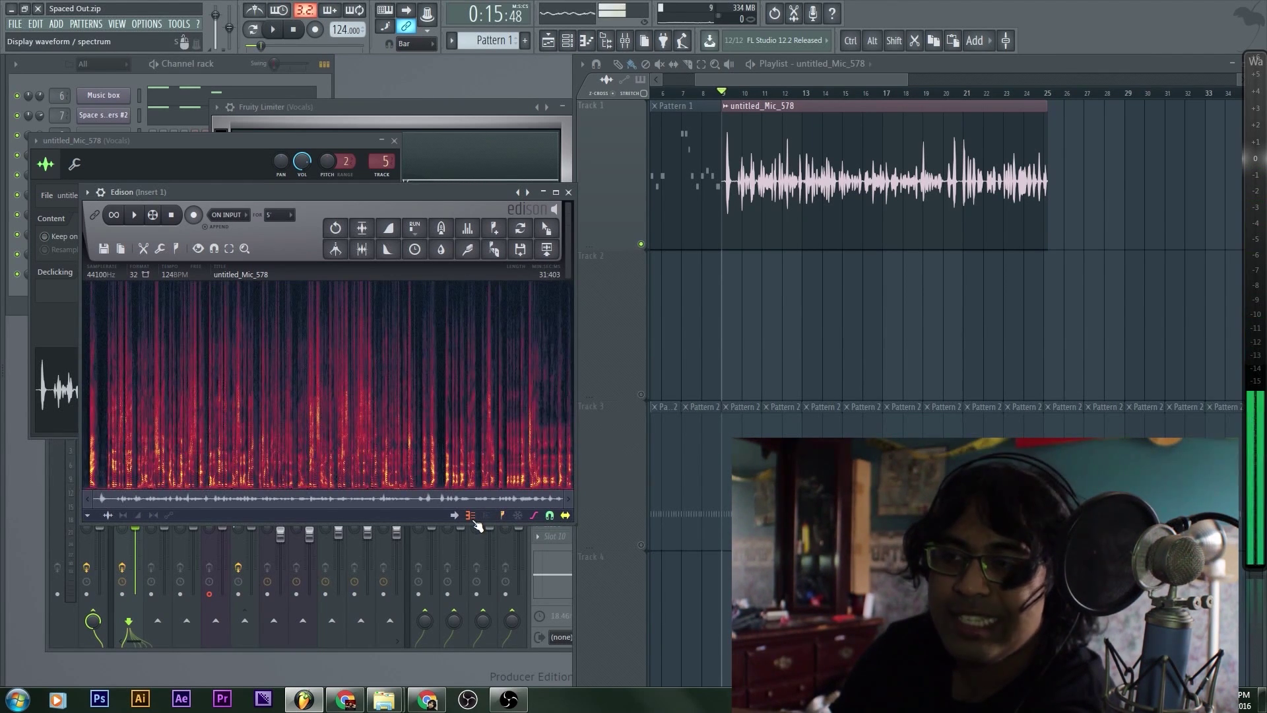
pyautogui.click(477, 518)
pyautogui.click(473, 519)
pyautogui.scroll(6, 98, 430)
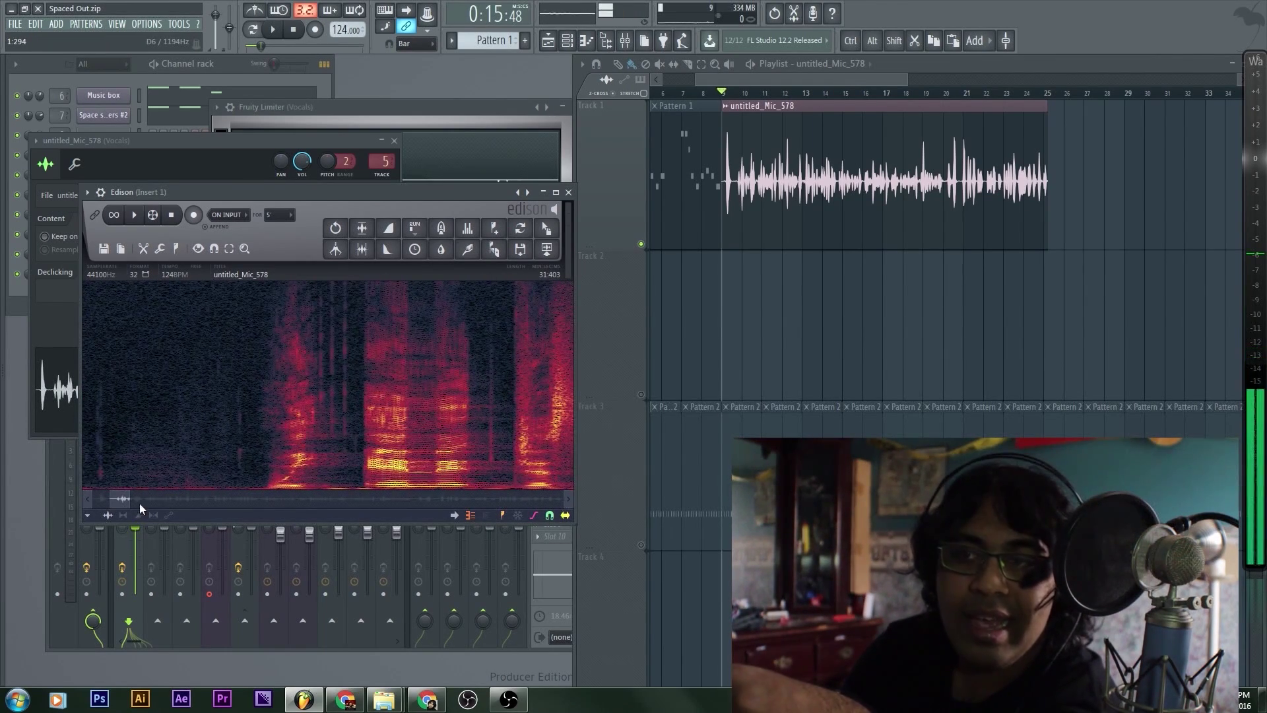
pyautogui.scroll(-3, 125, 440)
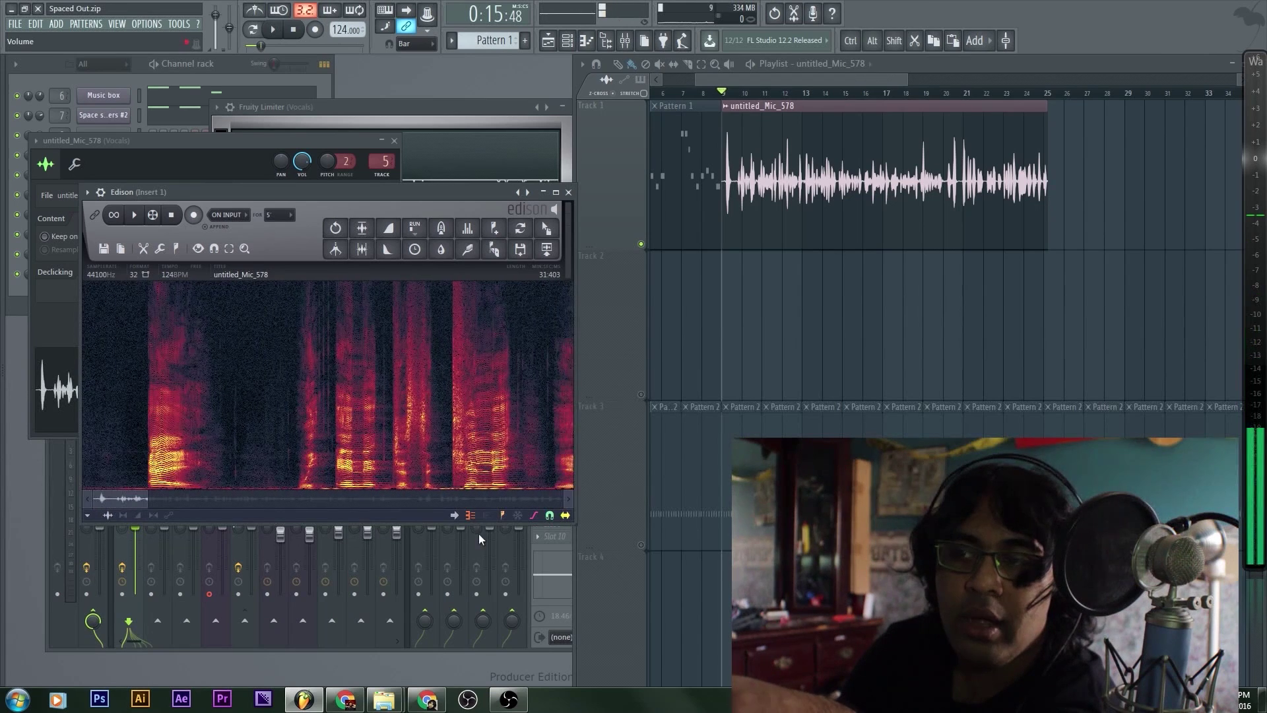
pyautogui.click(468, 517)
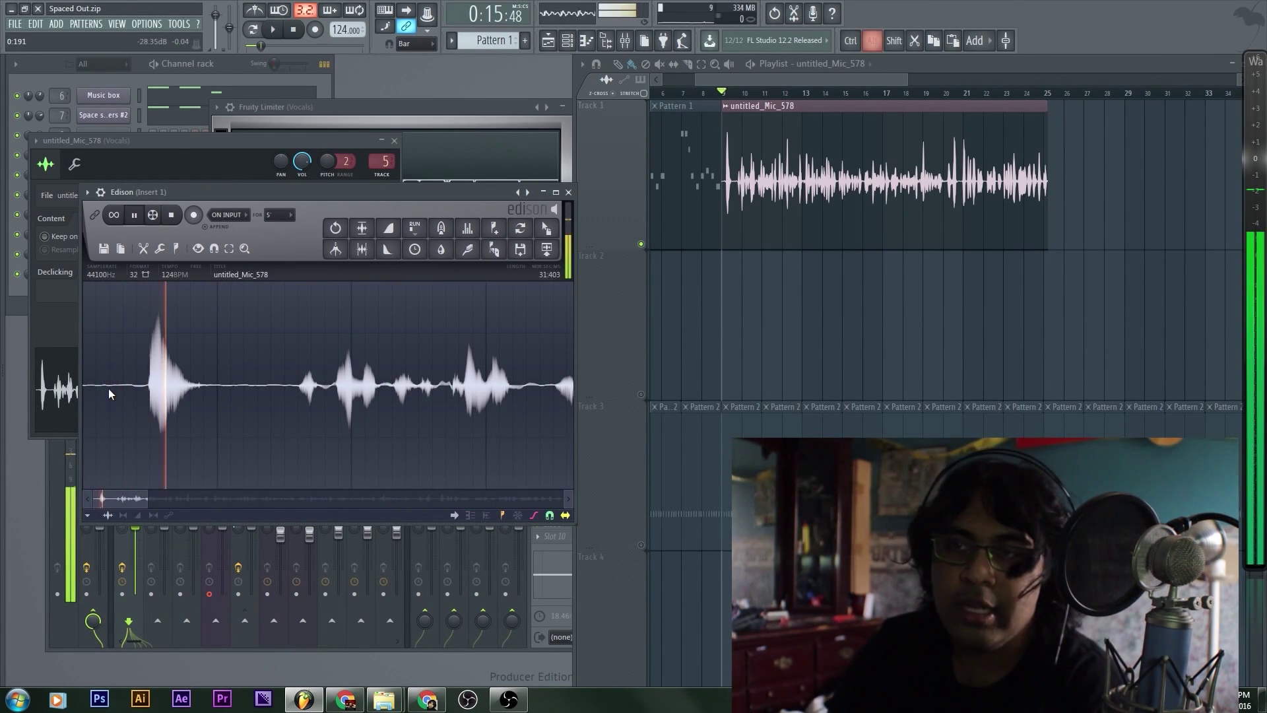
pyautogui.press('alt')
pyautogui.scroll(6, 101, 390)
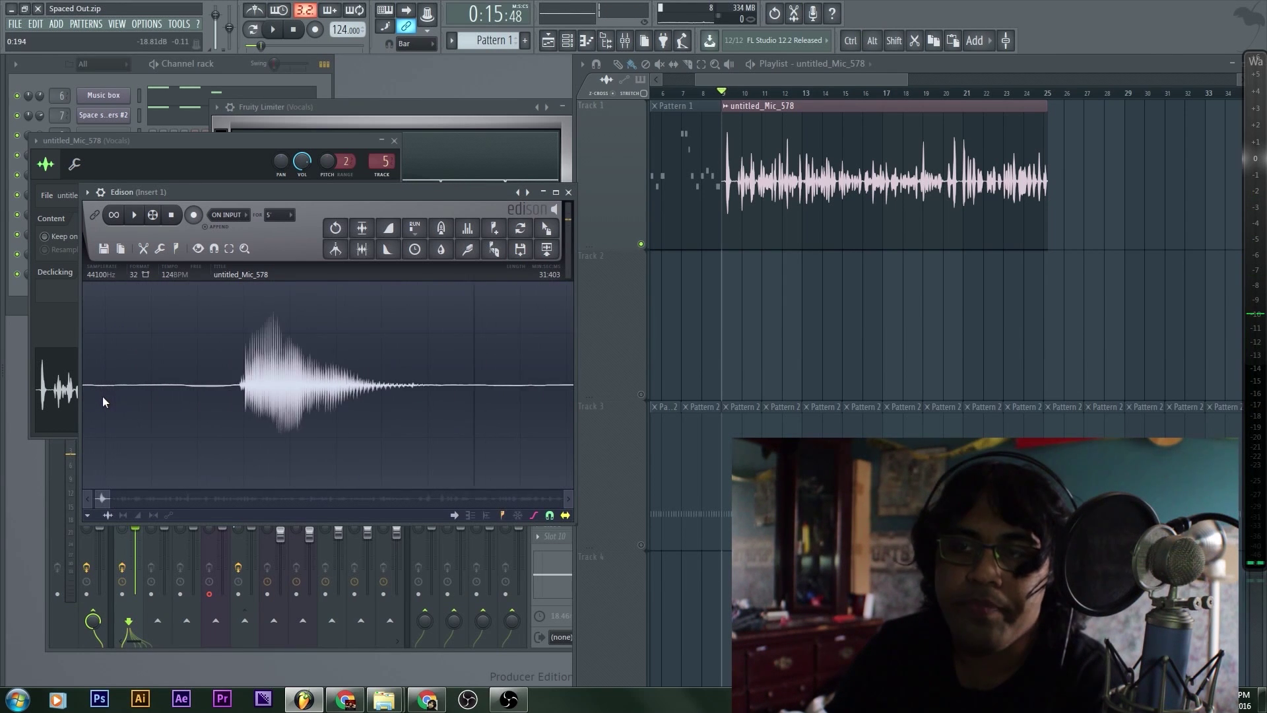
pyautogui.scroll(-5, 198, 379)
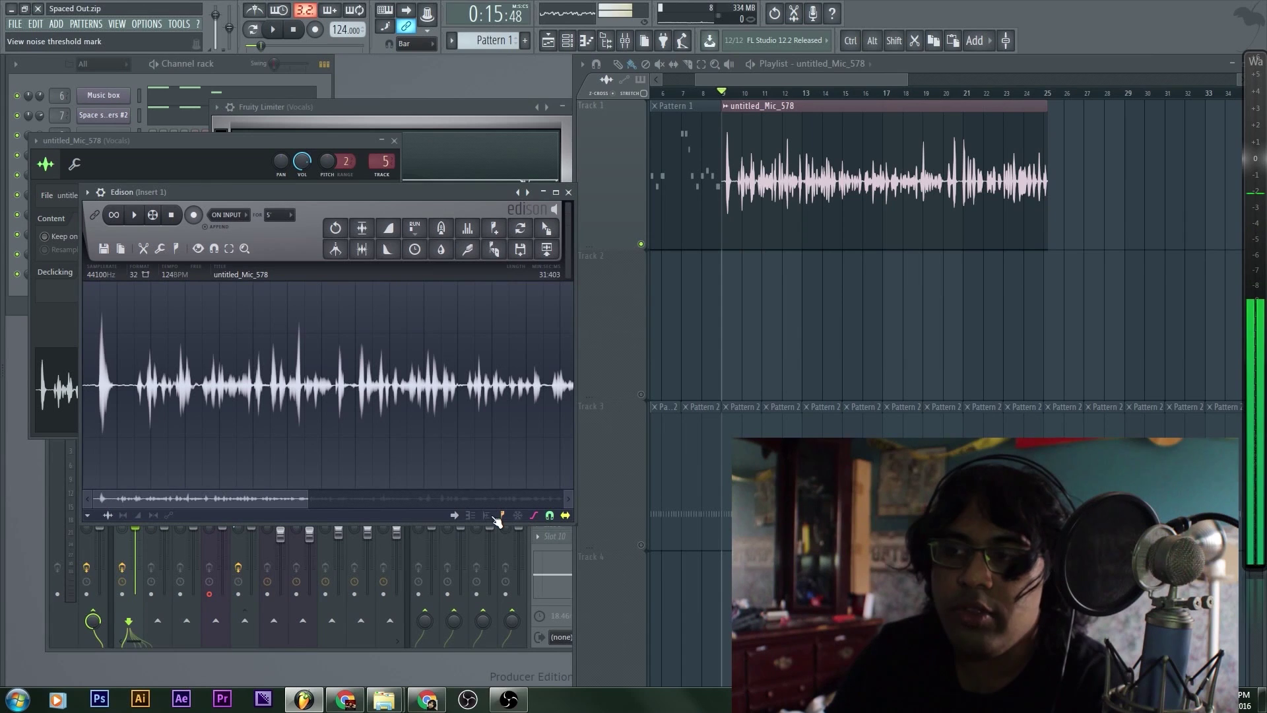
pyautogui.click(469, 515)
pyautogui.scroll(6, 89, 442)
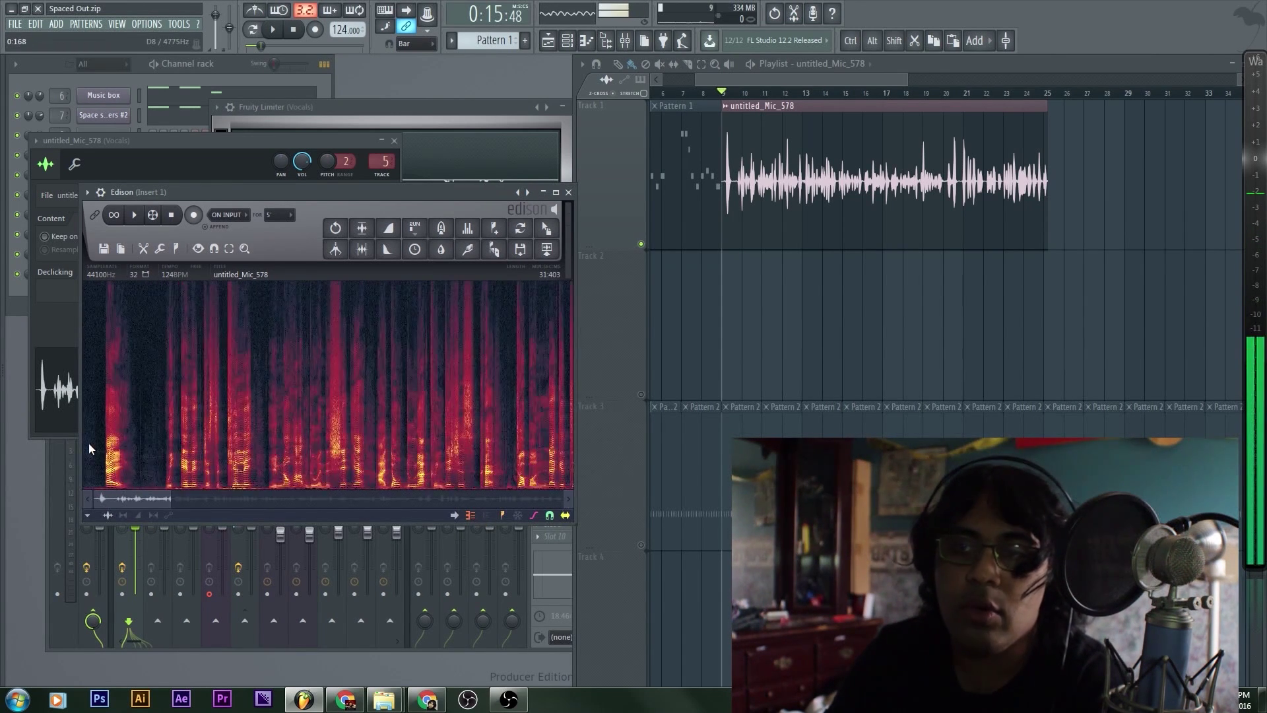
# Select the clip's silent opening up to 0:346 and capture a noise profile from it
pyautogui.click(165, 441)
pyautogui.moveTo(164, 442); pyautogui.dragTo(80, 442)
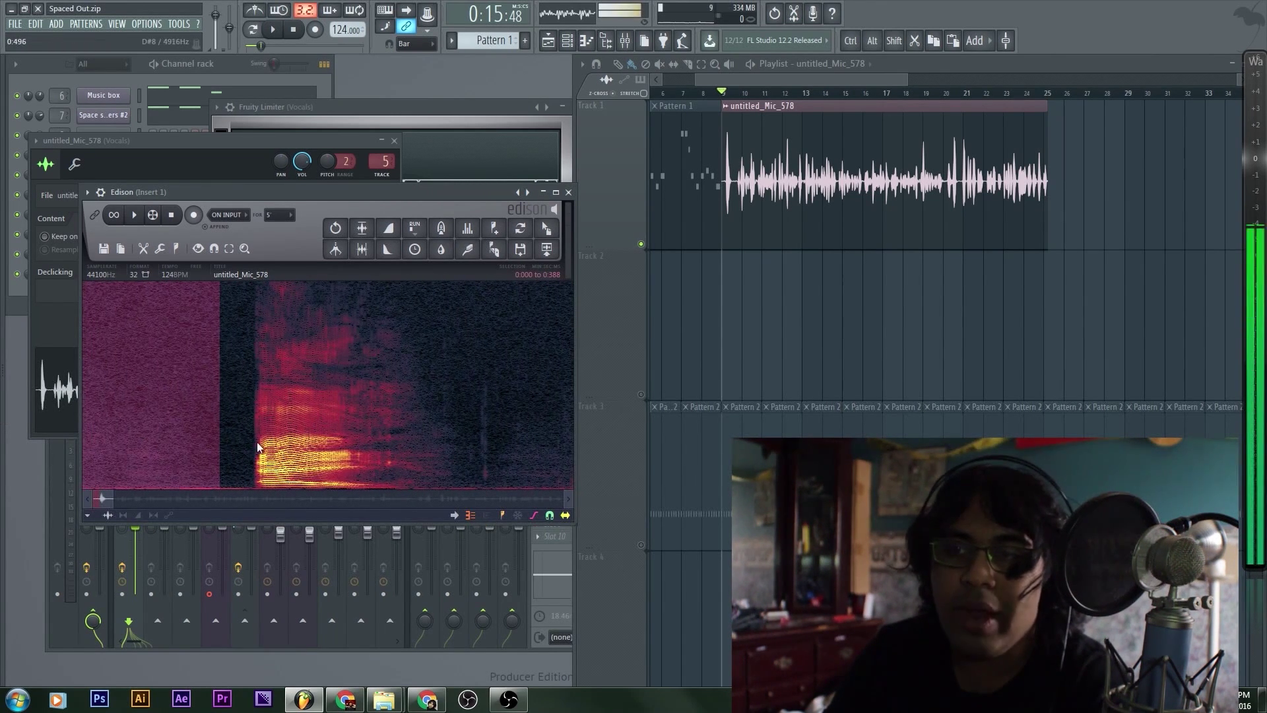
pyautogui.moveTo(220, 442); pyautogui.dragTo(180, 438)
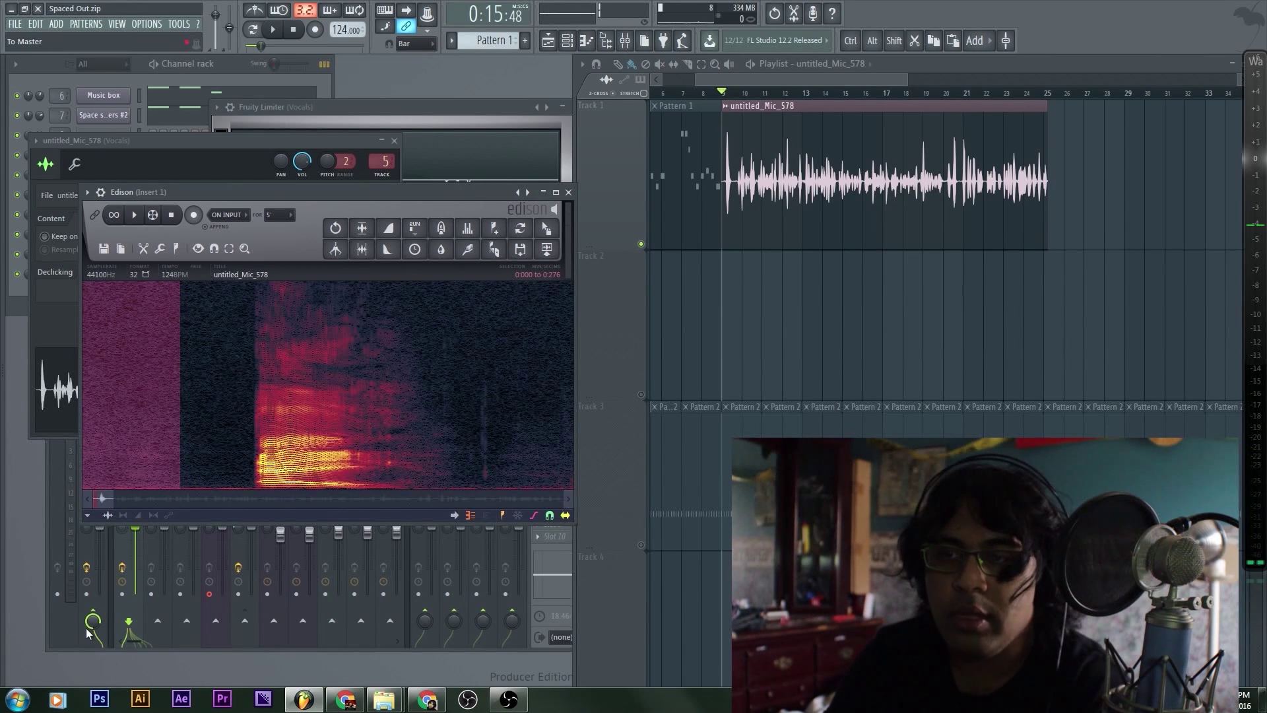
pyautogui.press('F9')
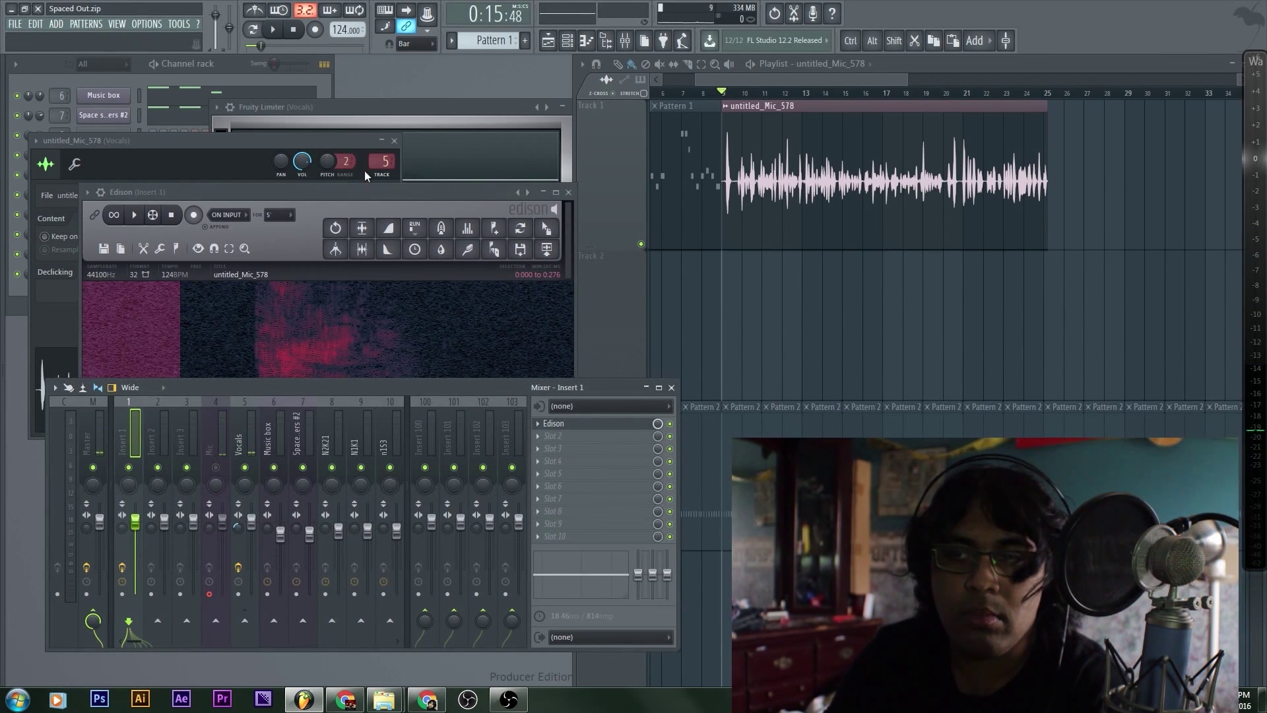
pyautogui.click(339, 191)
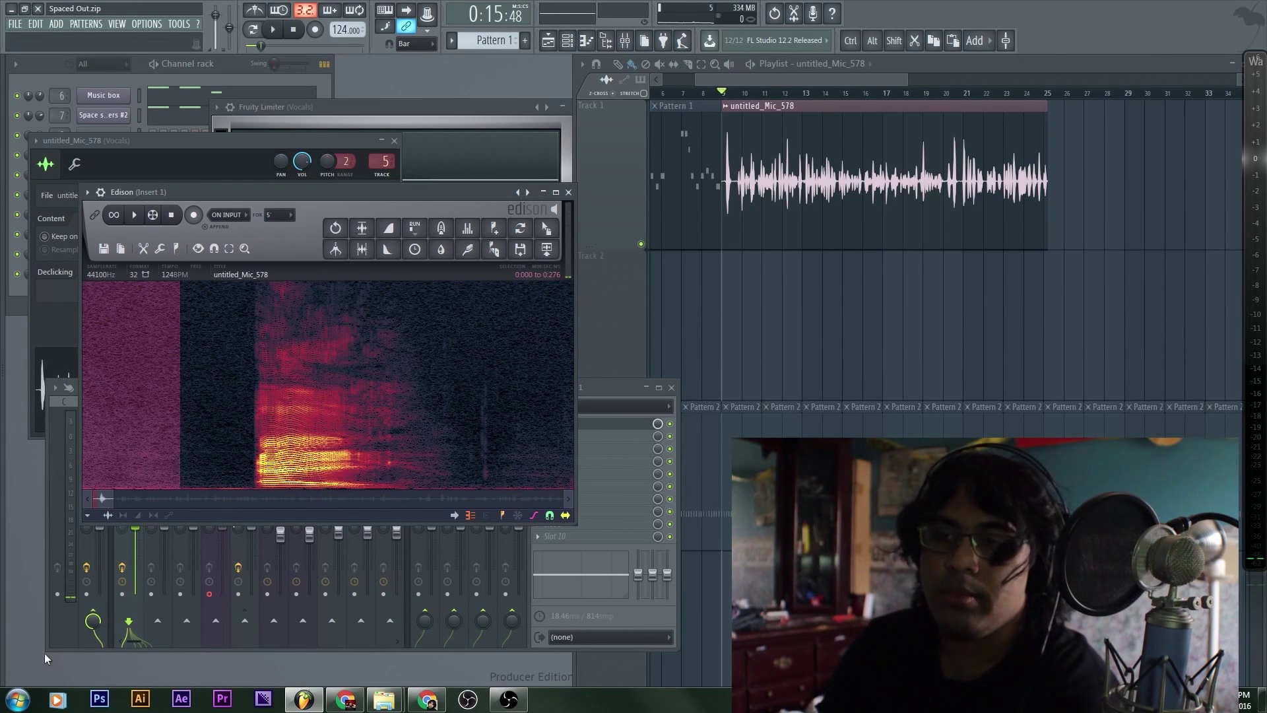
pyautogui.click(152, 580)
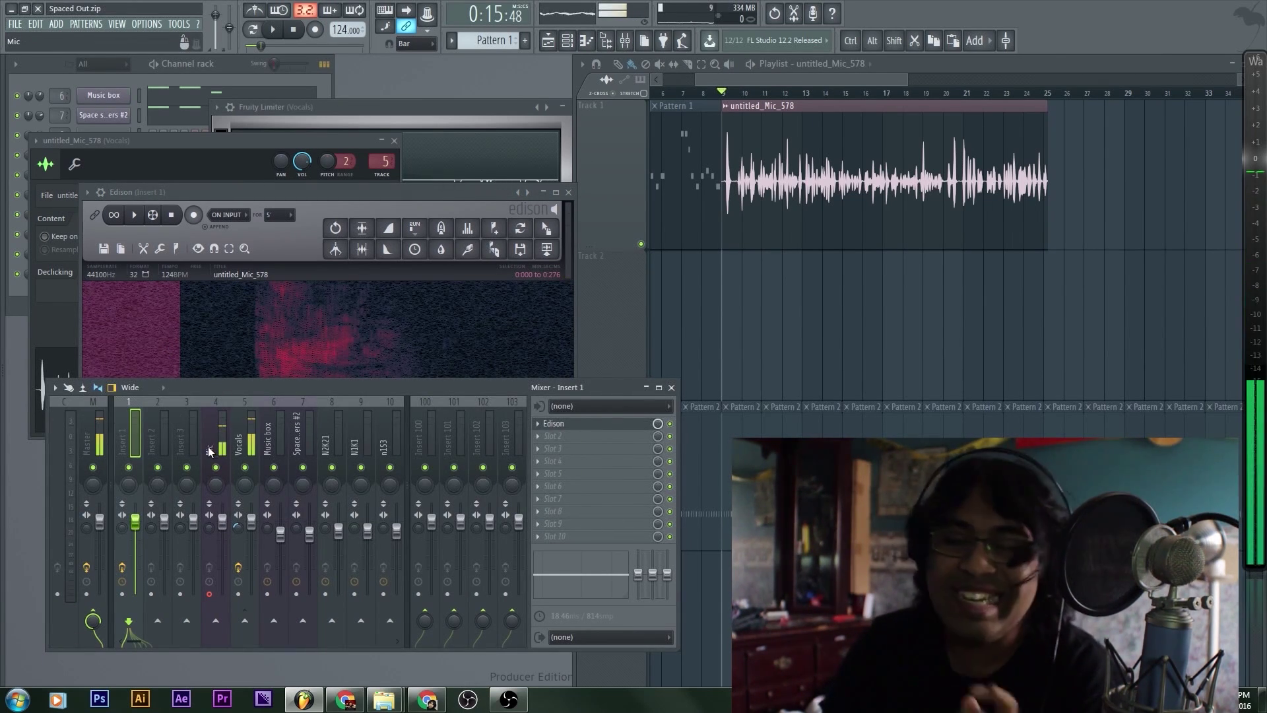
pyautogui.moveTo(369, 192); pyautogui.dragTo(364, 67)
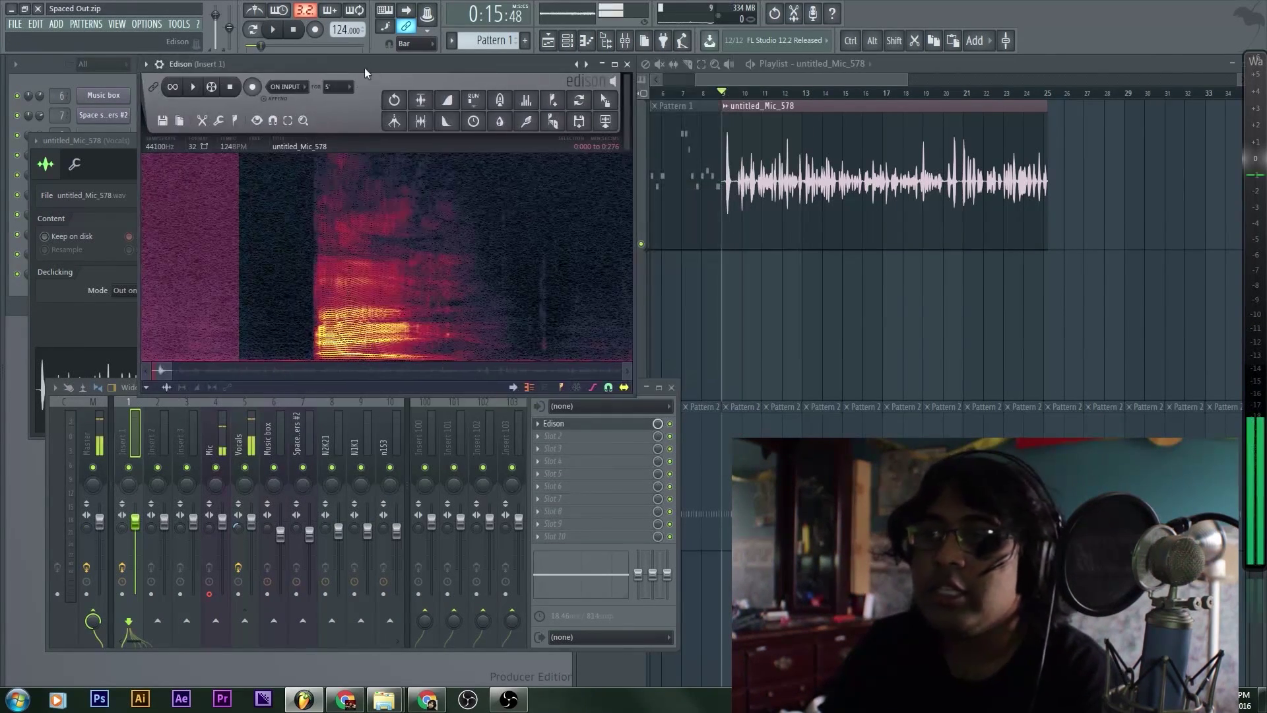
pyautogui.moveTo(242, 248); pyautogui.dragTo(276, 252)
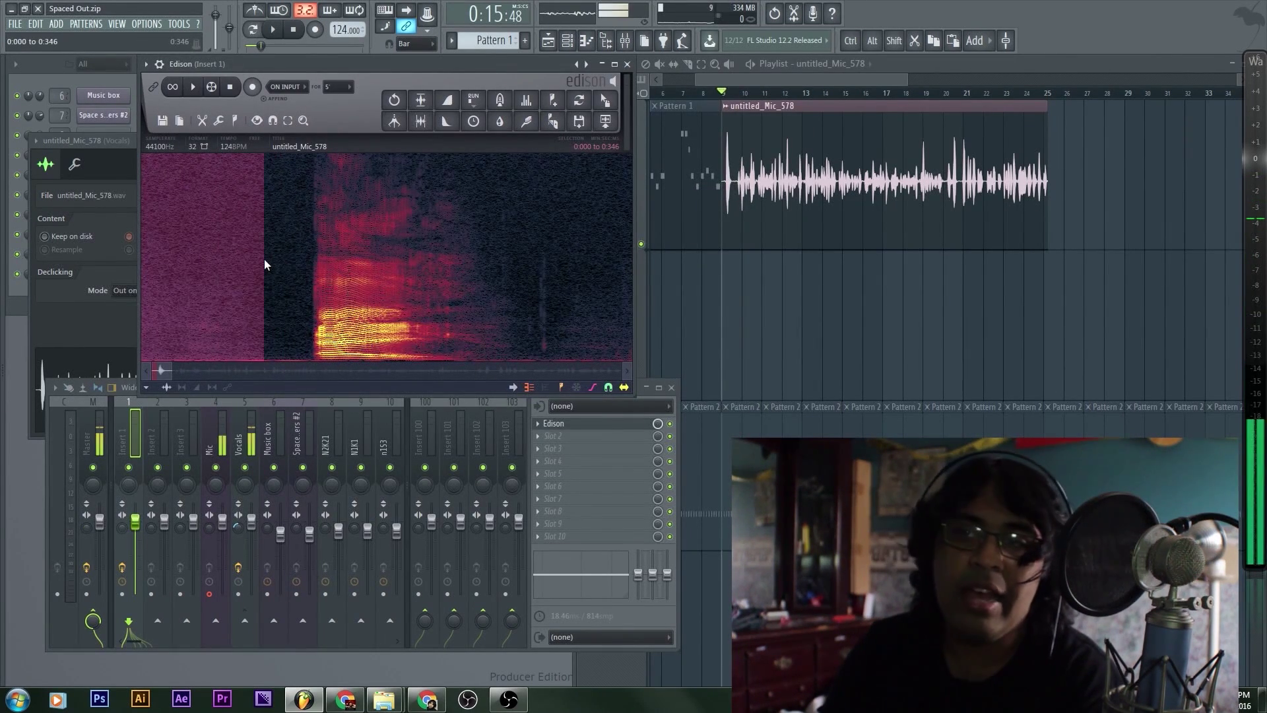
pyautogui.scroll(-2, 213, 273)
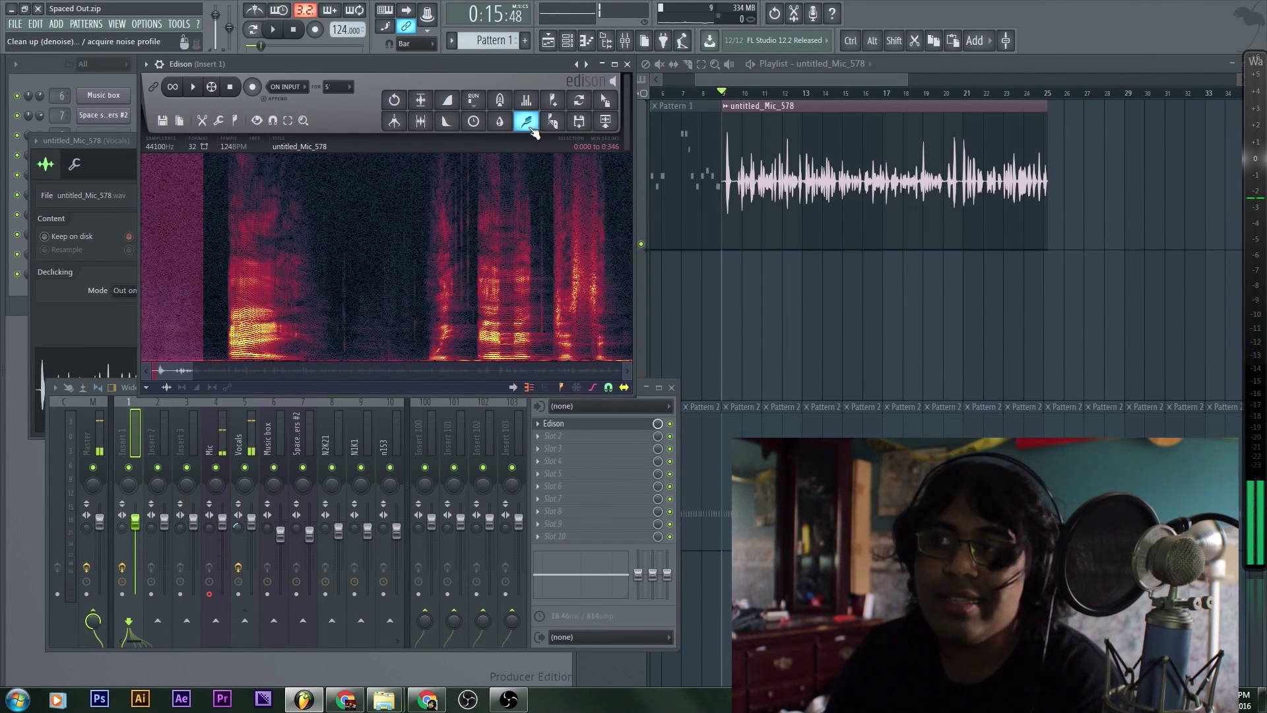
pyautogui.rightClick(531, 129)
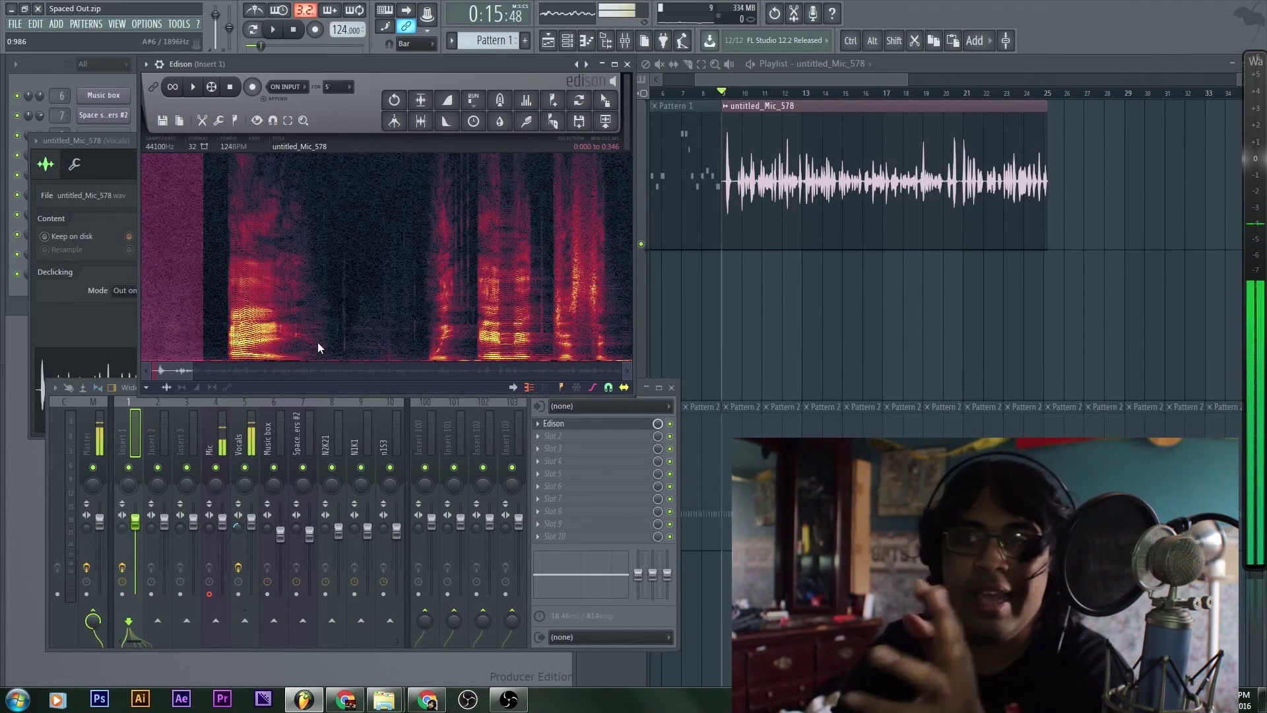
# Select the recording from start to 3:355 and open the Clean up (denoise) dialog
pyautogui.scroll(-5, 322, 241)
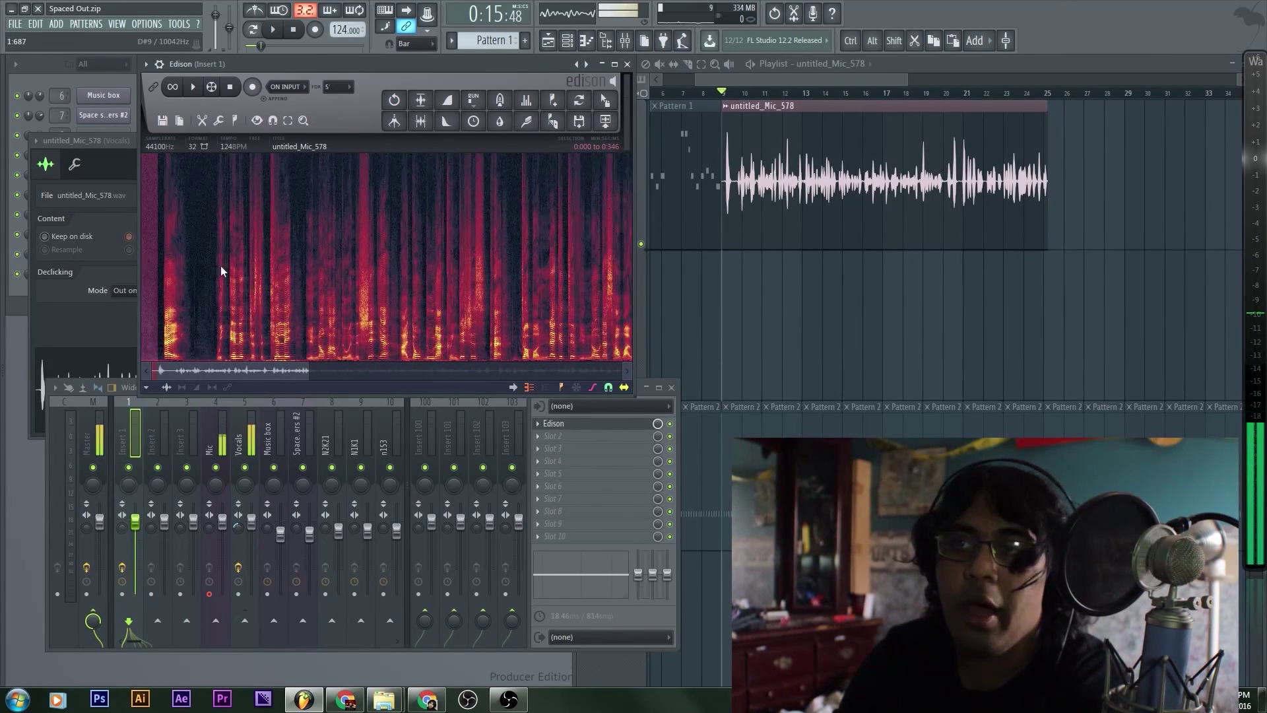
pyautogui.moveTo(222, 272); pyautogui.dragTo(299, 308)
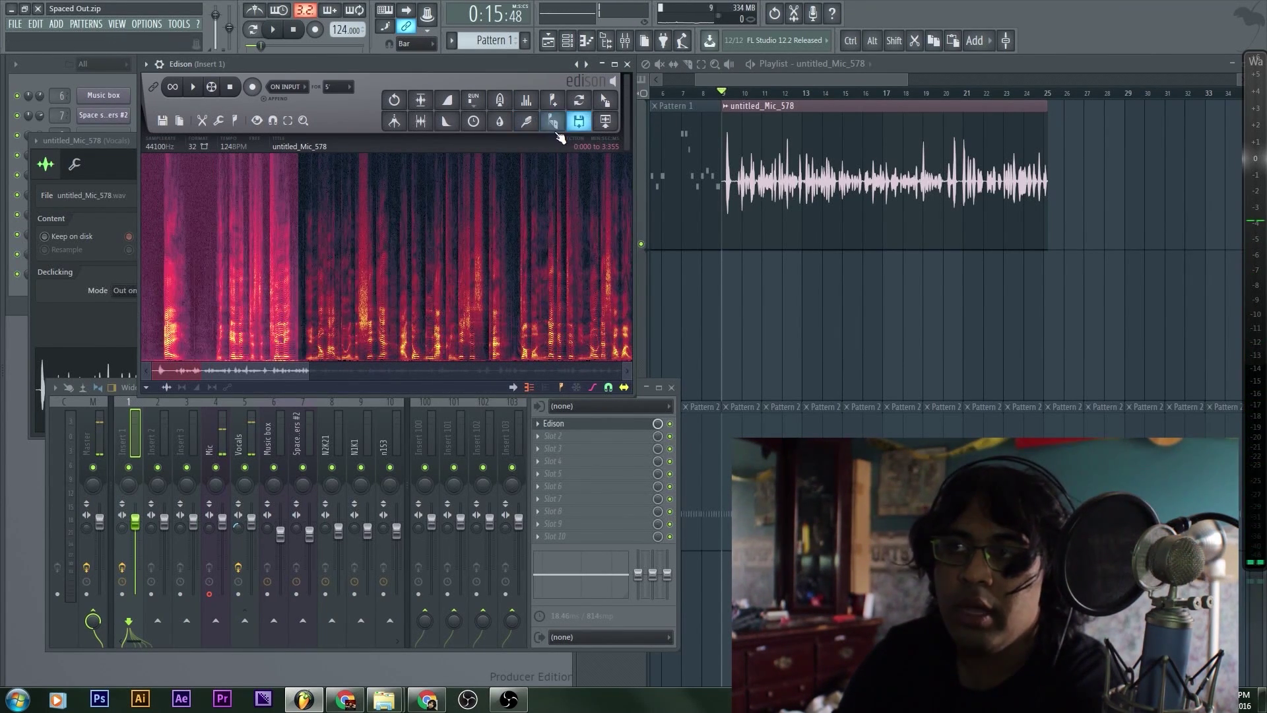
pyautogui.click(523, 123)
pyautogui.moveTo(395, 170); pyautogui.dragTo(761, 97)
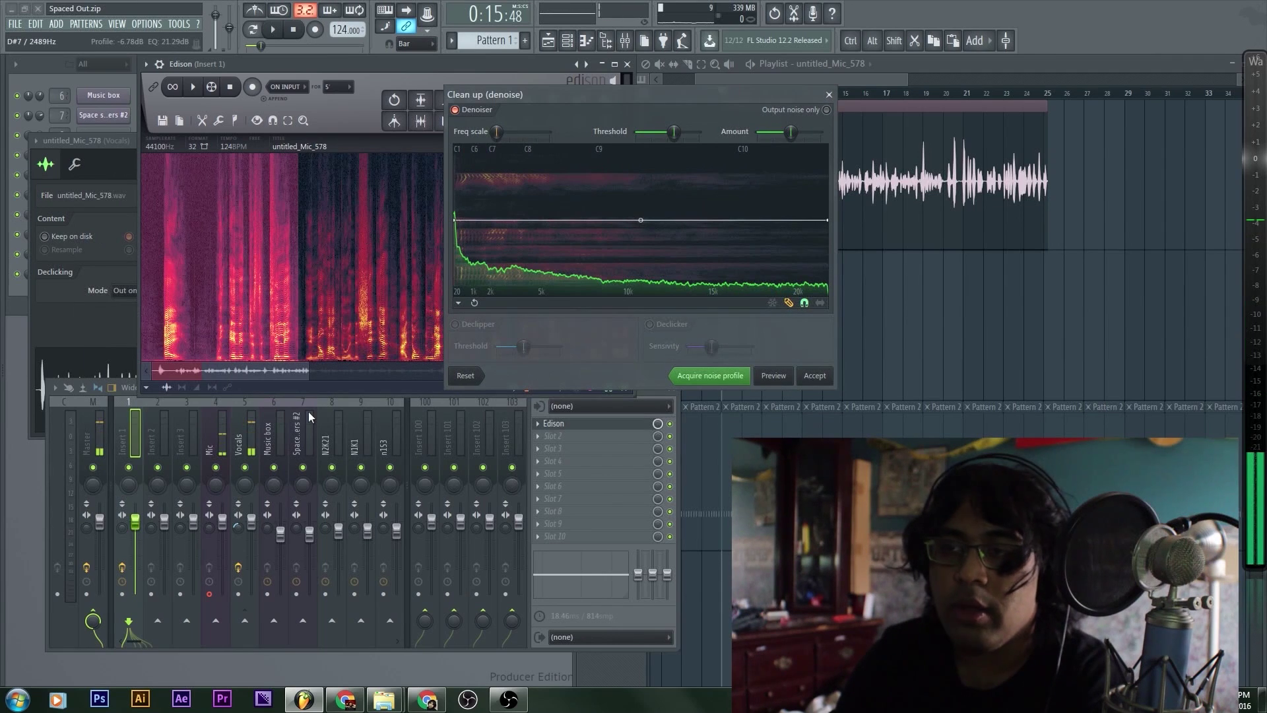
# Close the Clean up dialog and mute the Mic mixer channel
pyautogui.moveTo(654, 97); pyautogui.dragTo(579, 85)
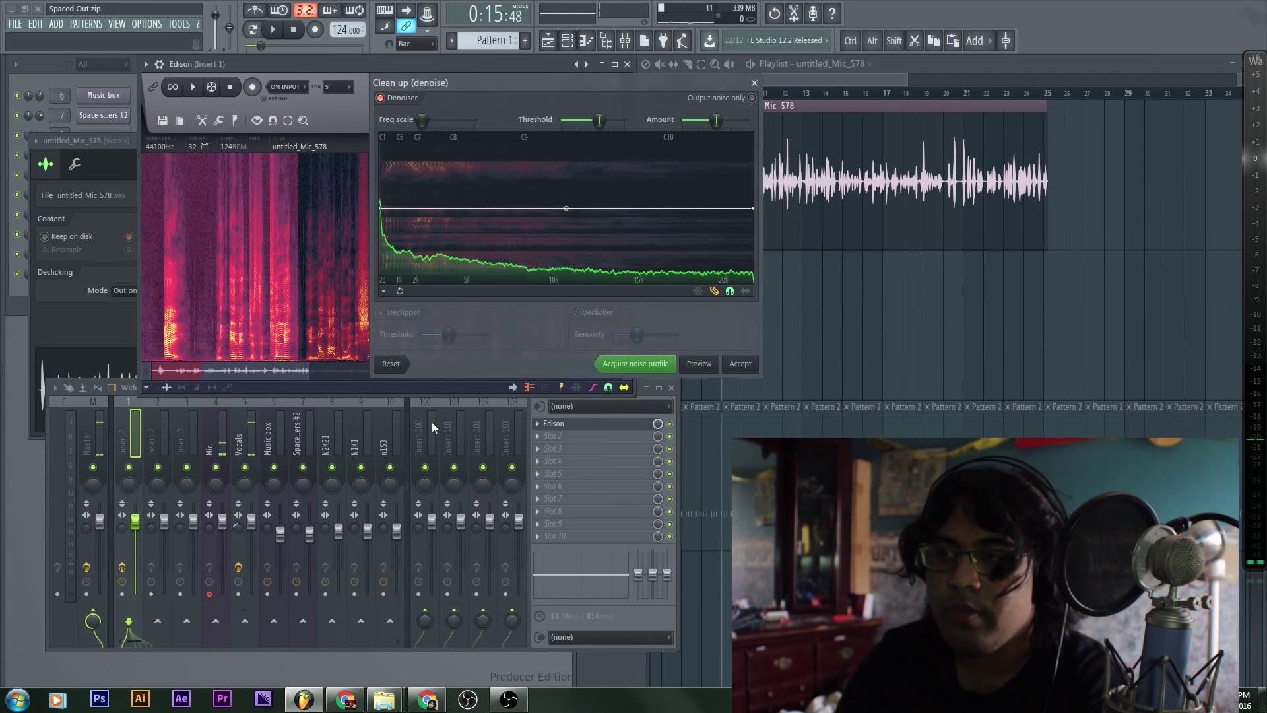
pyautogui.click(740, 364)
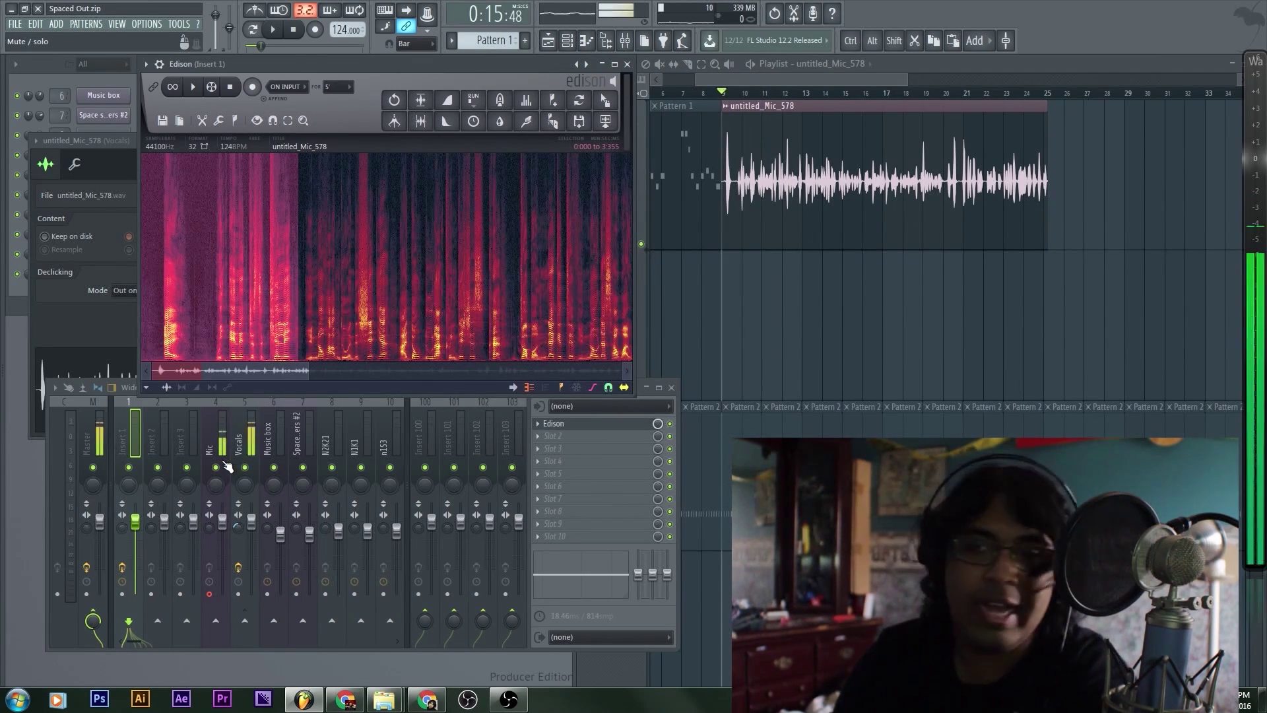
pyautogui.click(217, 467)
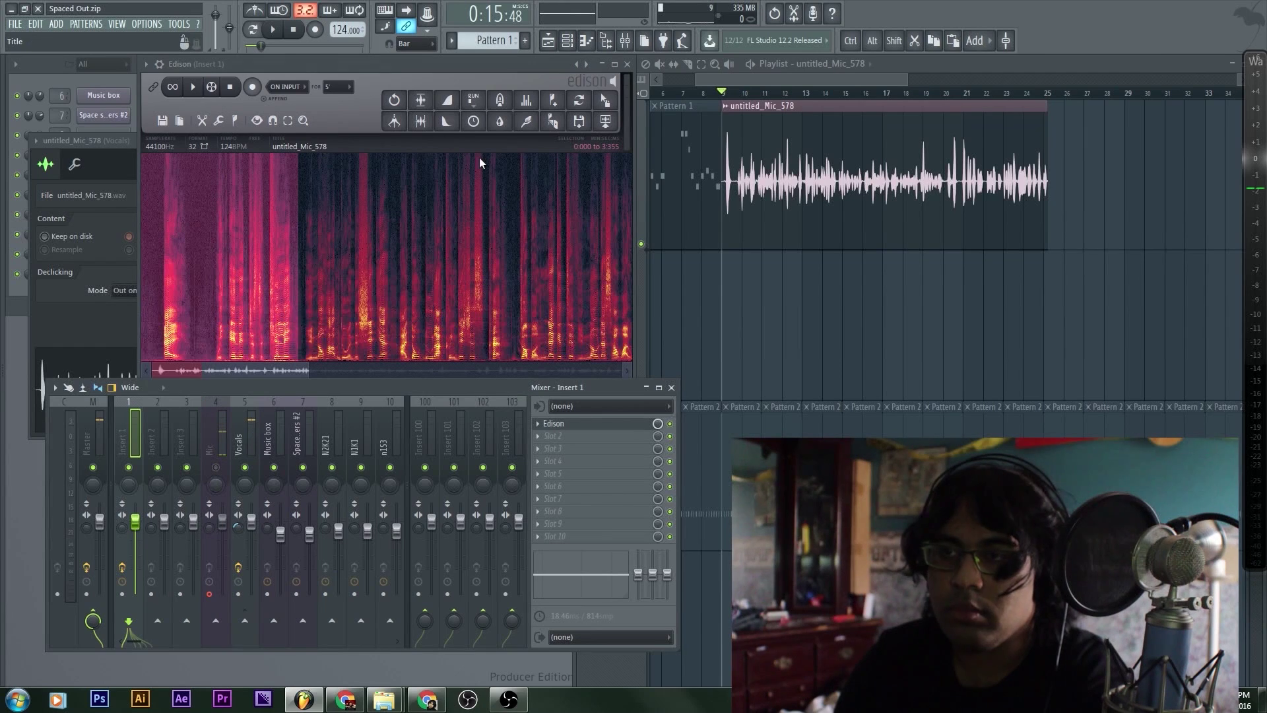
# Reopen Clean up (denoise), start Preview, and enable Output noise only
pyautogui.click(526, 121)
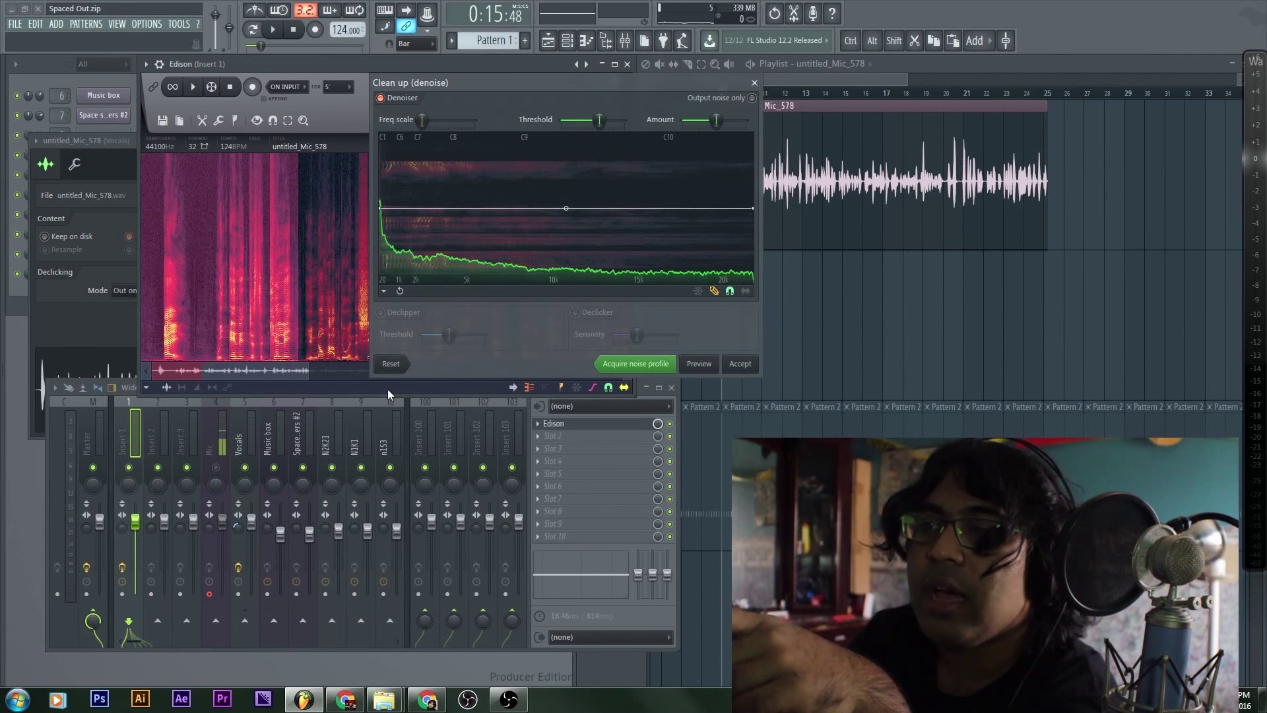
pyautogui.click(700, 363)
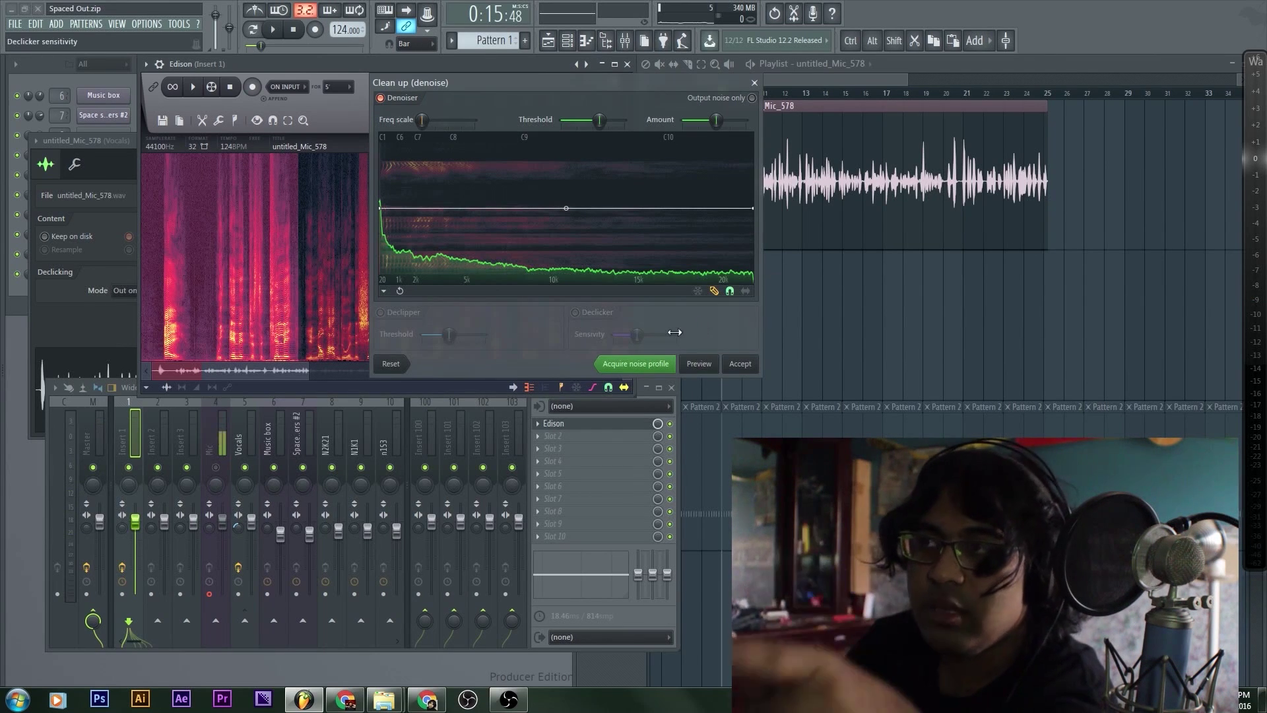
pyautogui.click(752, 98)
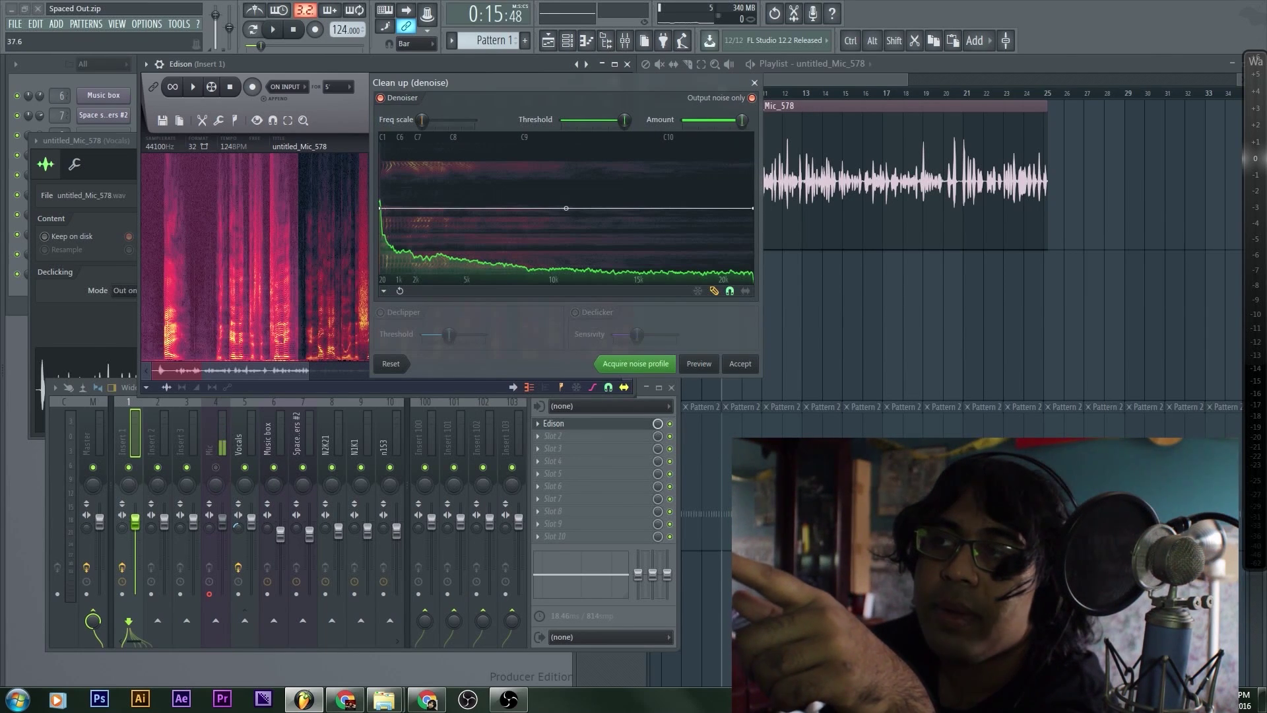
# Nudge the denoise Amount and Threshold sliders up and down while replaying the preview
pyautogui.moveTo(741, 119); pyautogui.dragTo(744, 120)
pyautogui.click(701, 364)
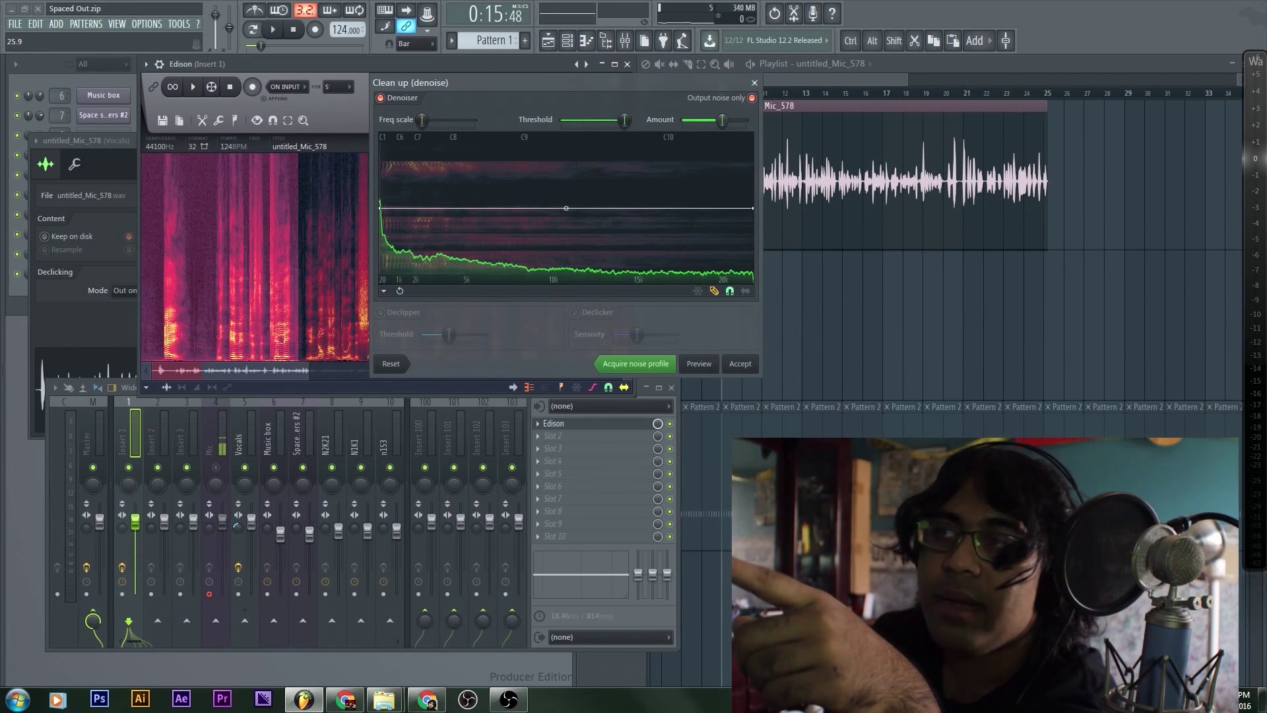
pyautogui.moveTo(722, 120); pyautogui.dragTo(713, 120)
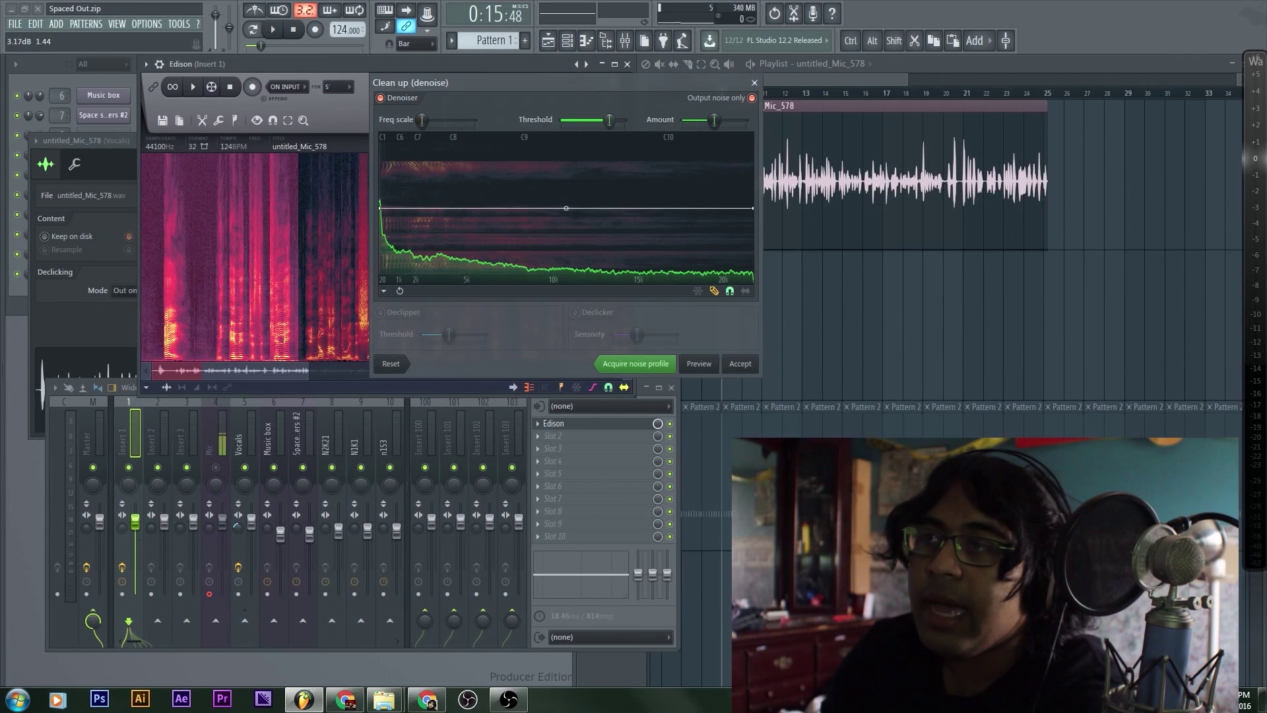
pyautogui.moveTo(600, 120); pyautogui.dragTo(602, 120)
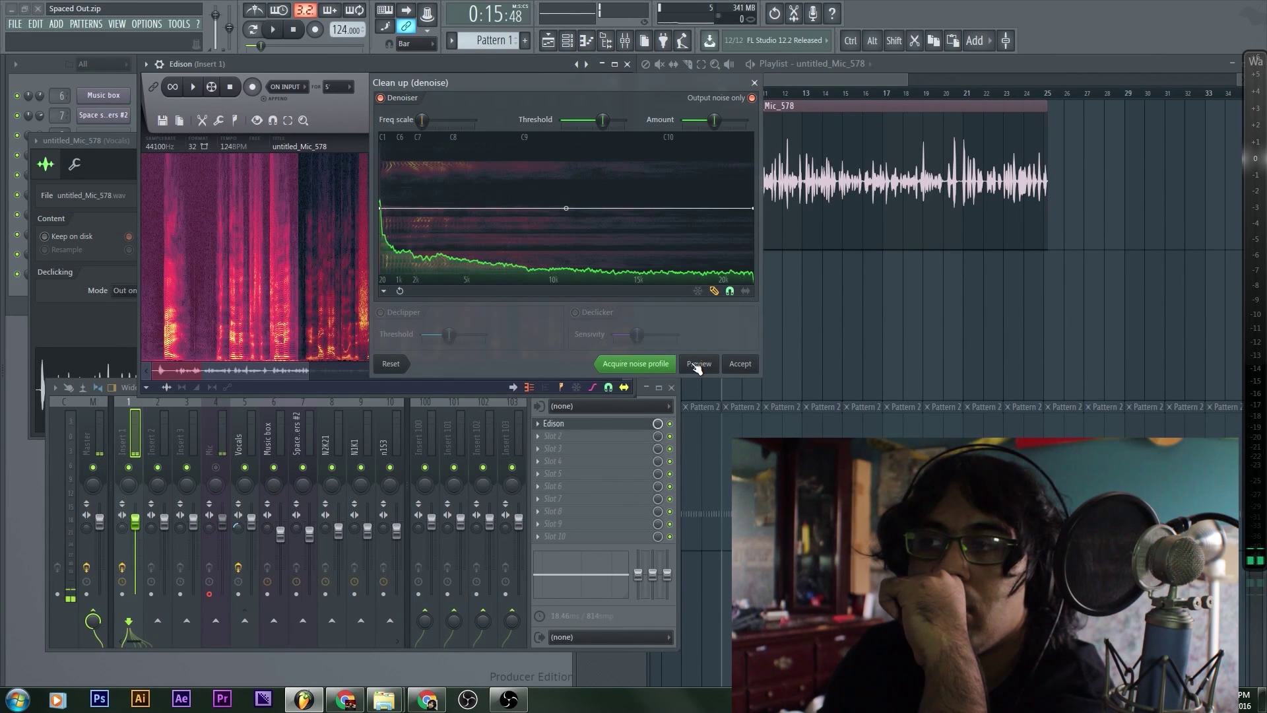
pyautogui.moveTo(602, 120); pyautogui.dragTo(598, 120)
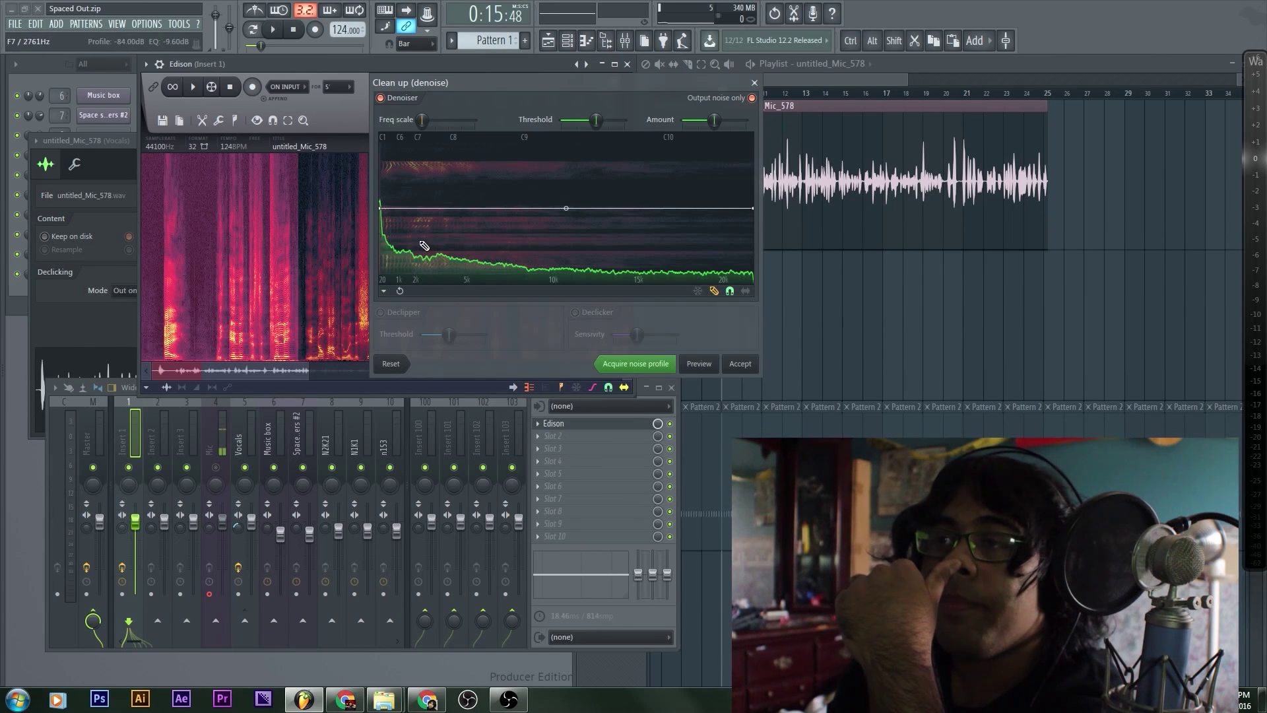
# Redraw the denoise curve, keeping it high toward 20k and dropping its low-frequency start, then preview
pyautogui.moveTo(382, 210)
pyautogui.mouseDown()
pyautogui.moveTo(478, 256)
pyautogui.moveTo(517, 213)
pyautogui.moveTo(557, 276)
pyautogui.moveTo(581, 226)
pyautogui.moveTo(646, 247)
pyautogui.moveTo(667, 224)
pyautogui.moveTo(723, 232)
pyautogui.moveTo(380, 231)
pyautogui.mouseUp()
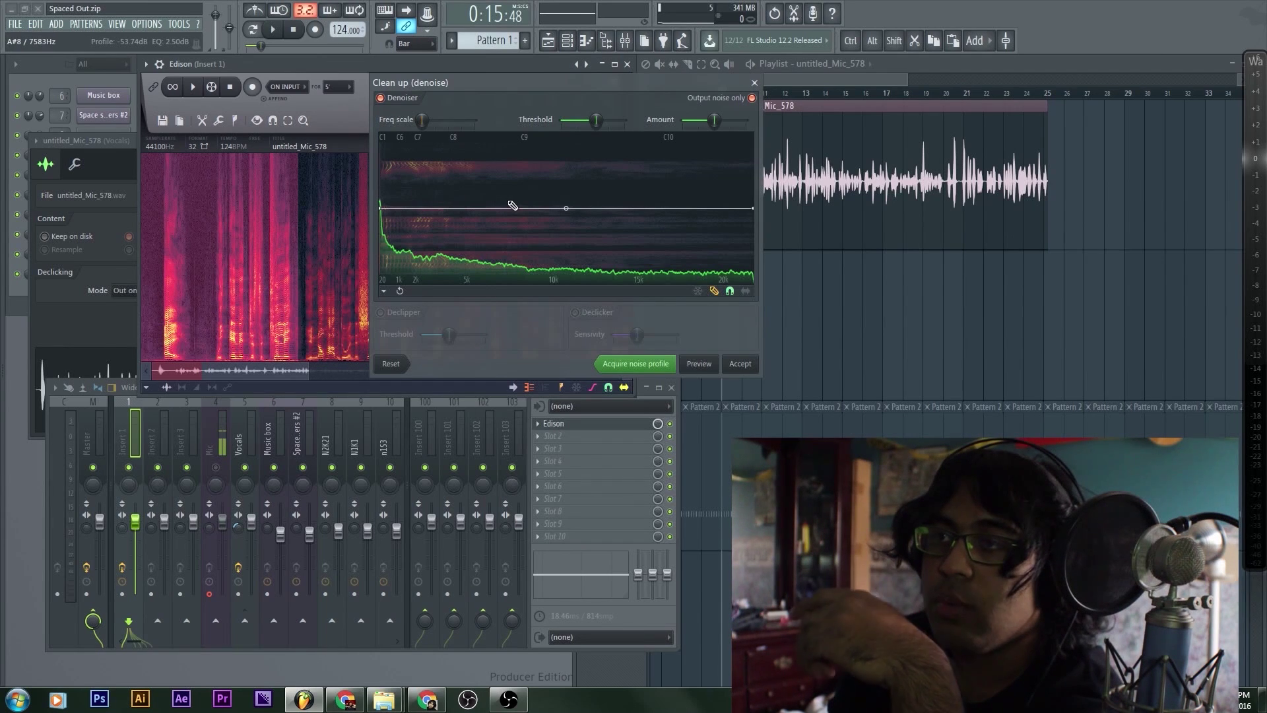
pyautogui.moveTo(566, 208); pyautogui.dragTo(584, 277)
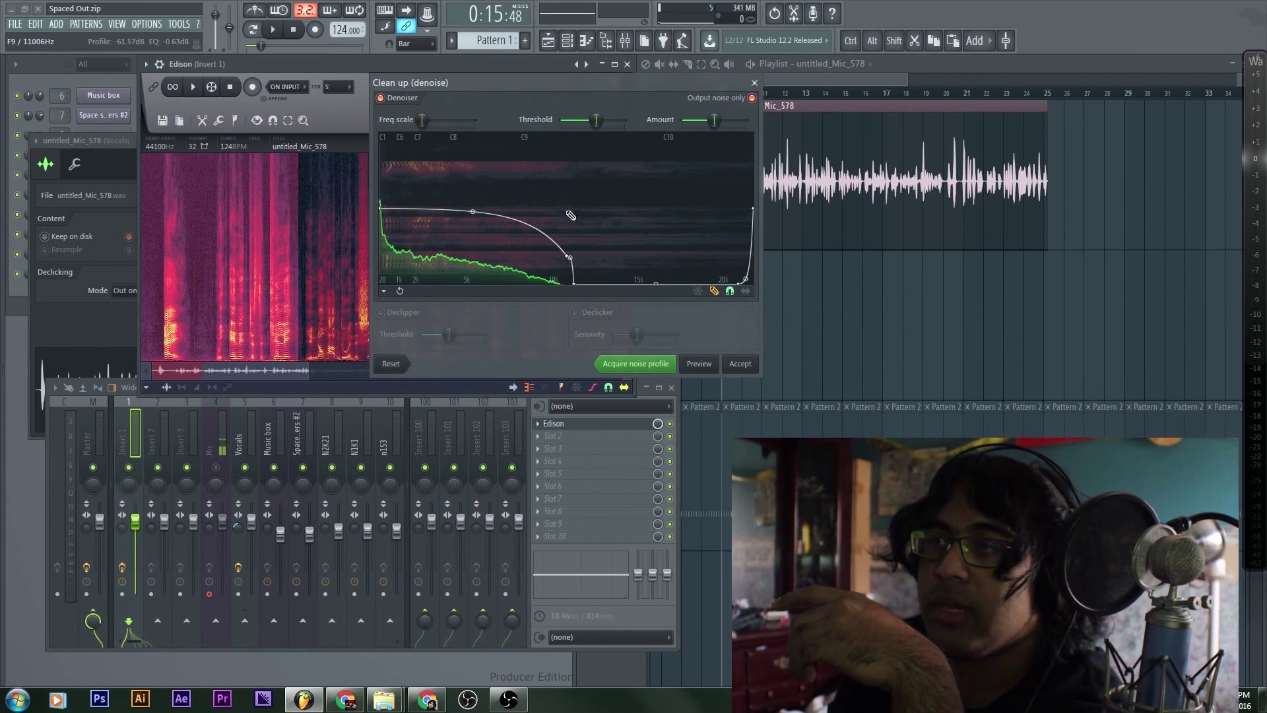
pyautogui.moveTo(570, 215); pyautogui.dragTo(695, 330)
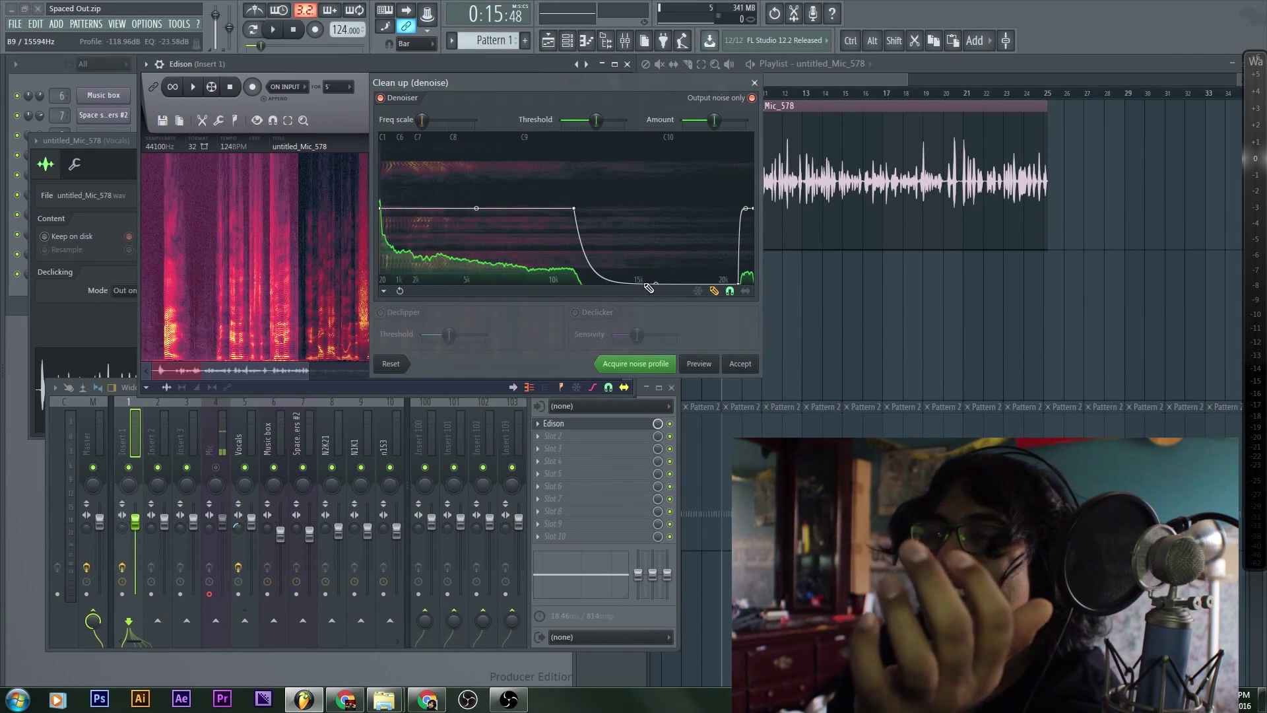
pyautogui.moveTo(655, 283); pyautogui.dragTo(207, 289)
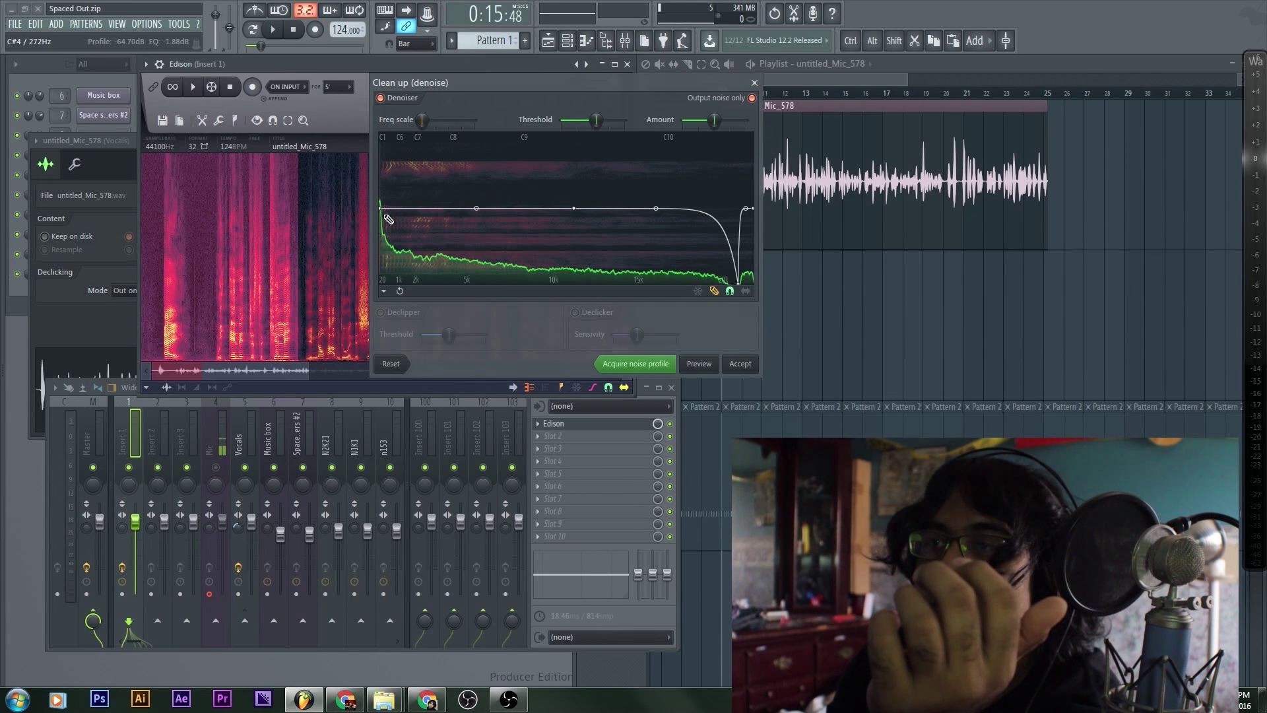
pyautogui.moveTo(383, 325); pyautogui.dragTo(389, 303)
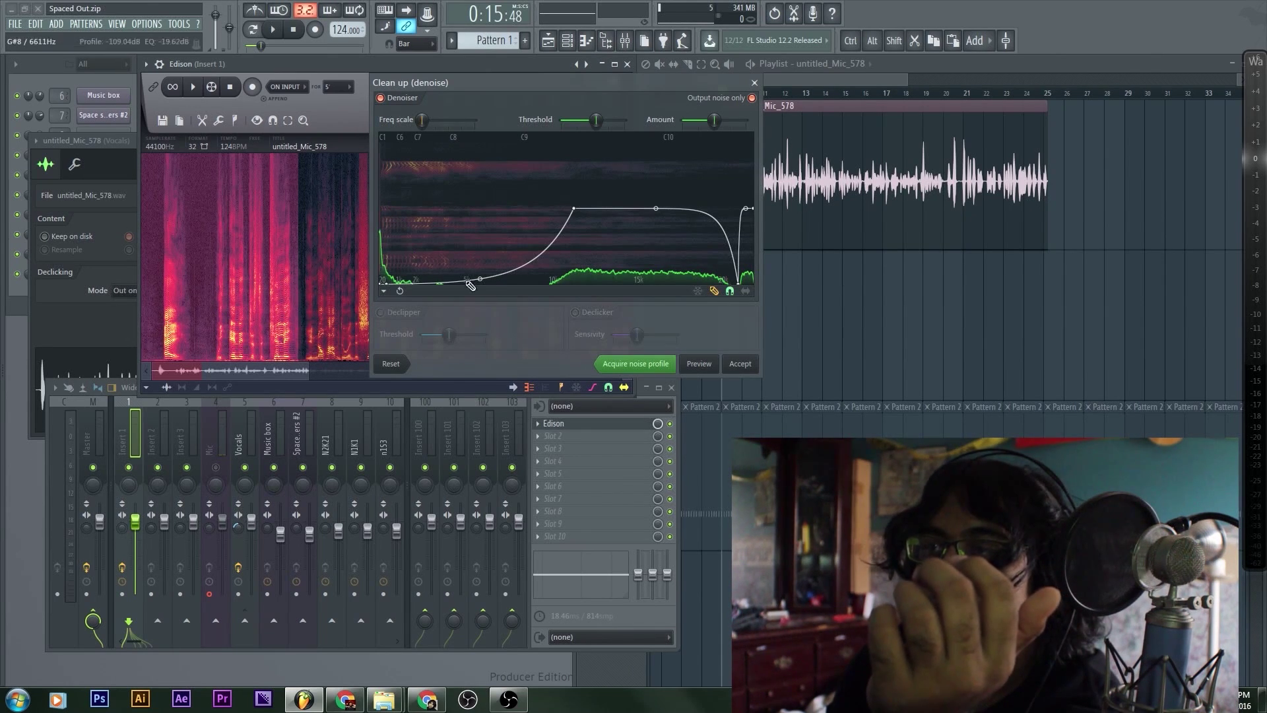
pyautogui.moveTo(494, 284); pyautogui.dragTo(493, 307)
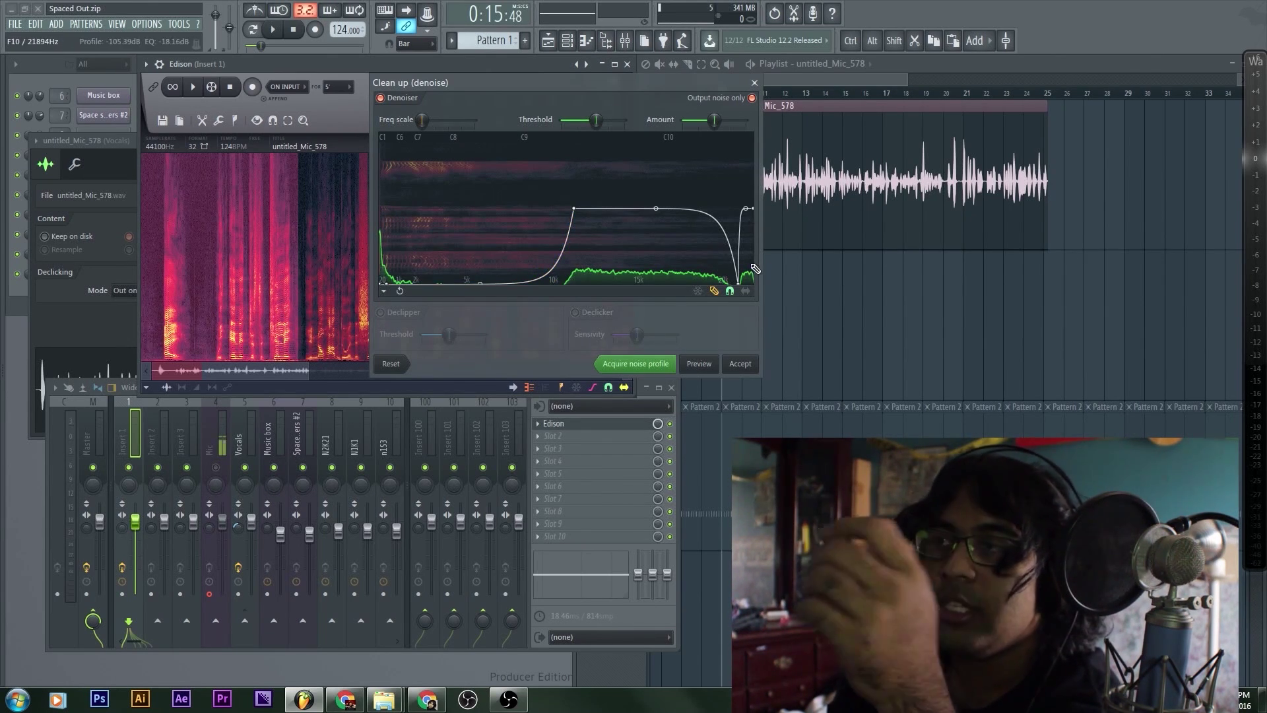
pyautogui.click(701, 365)
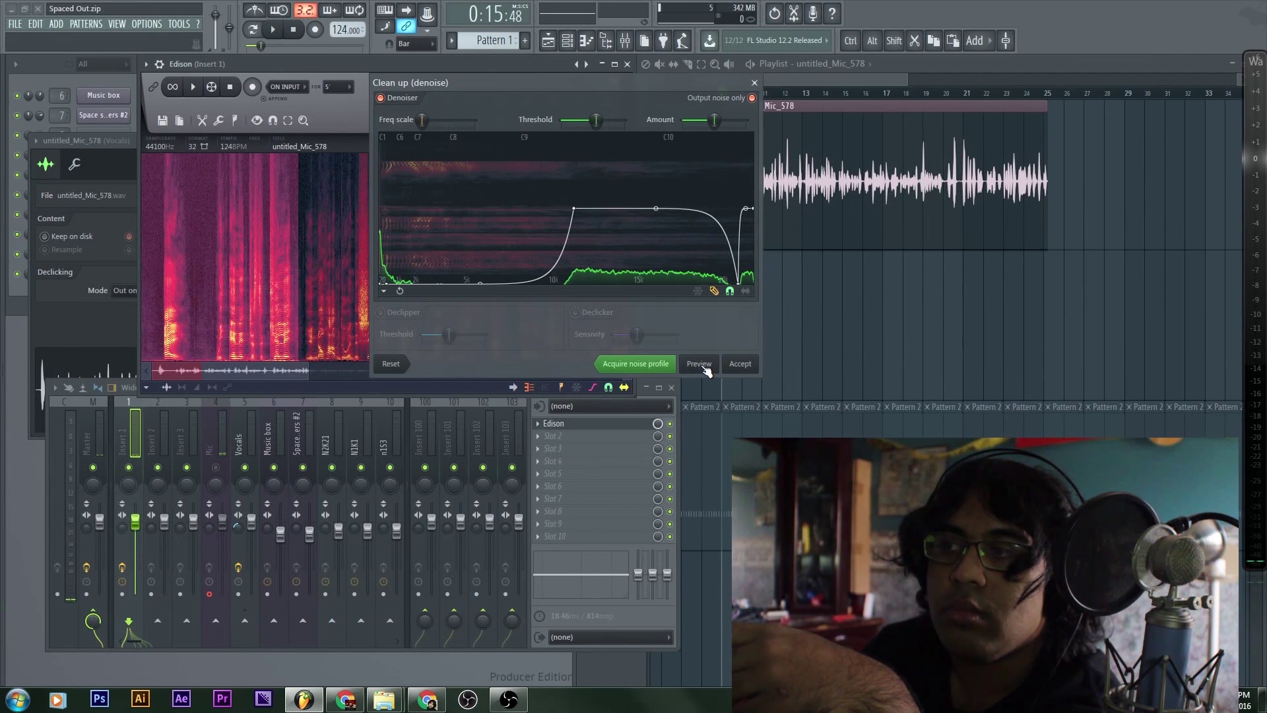
# Shift the curve's rising edge below about 5k, audition it, and Accept the denoise
pyautogui.moveTo(526, 209); pyautogui.dragTo(443, 216)
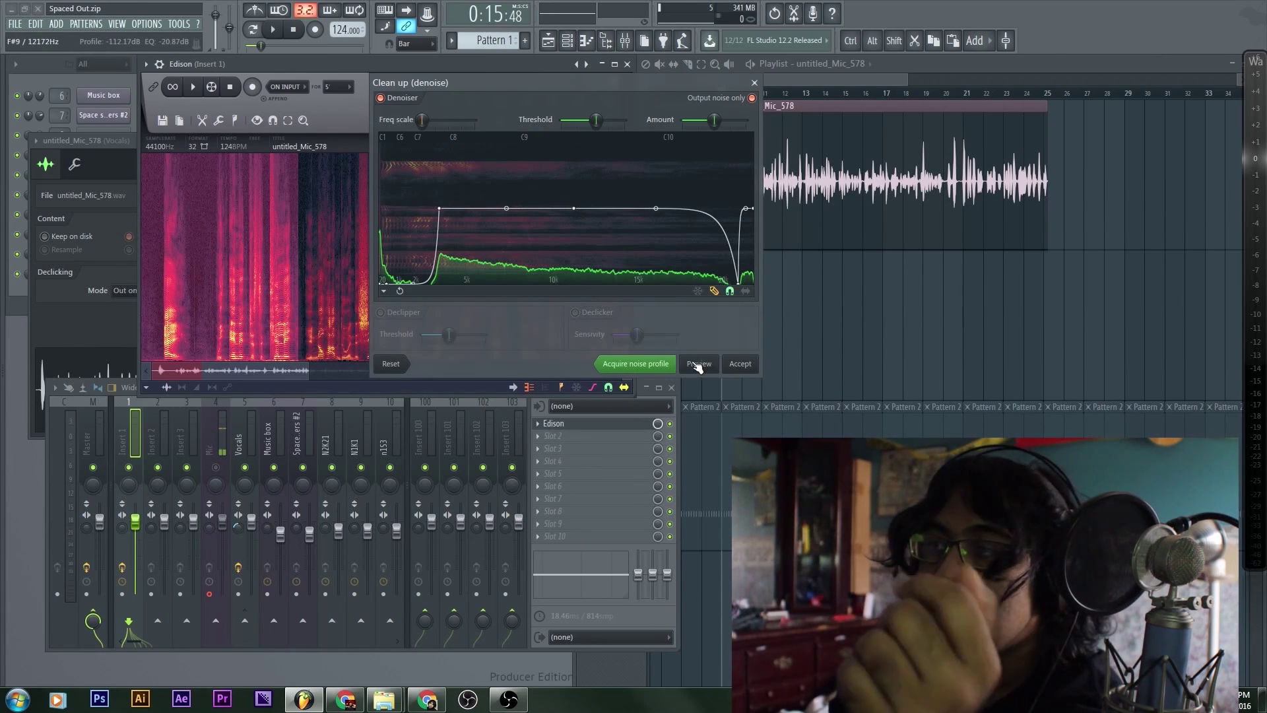
pyautogui.click(697, 365)
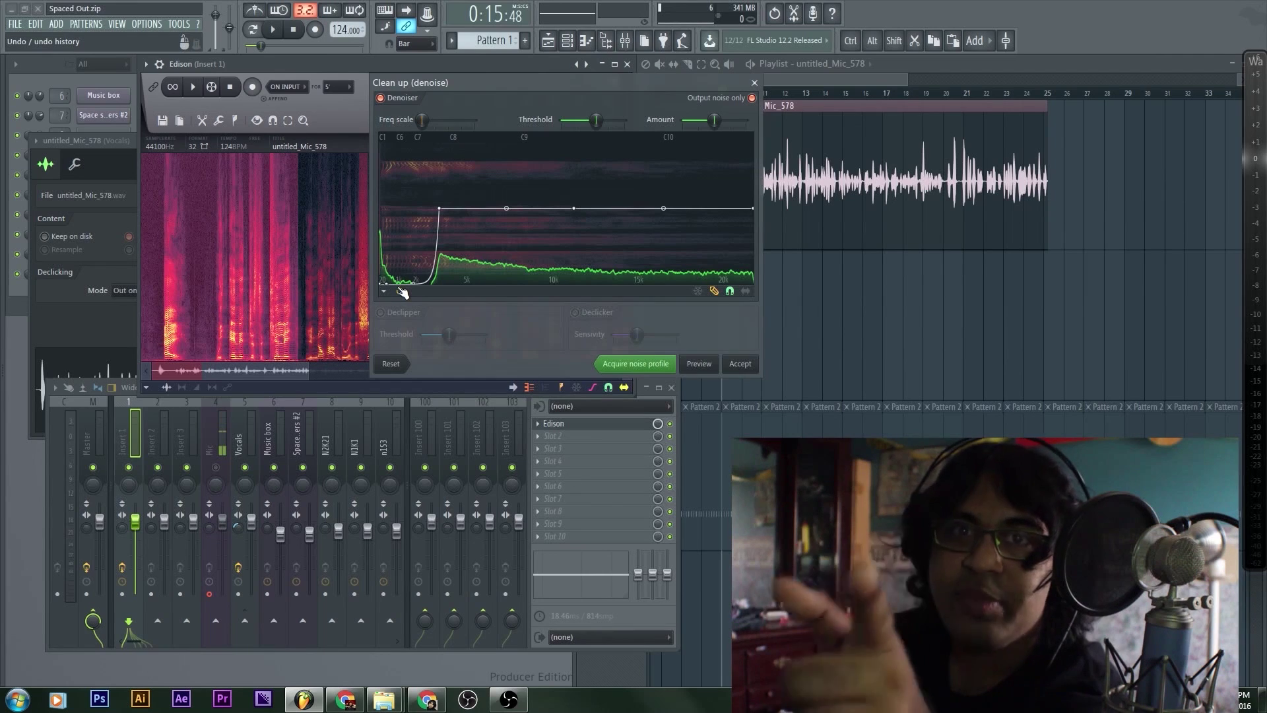
pyautogui.moveTo(439, 208); pyautogui.dragTo(405, 211)
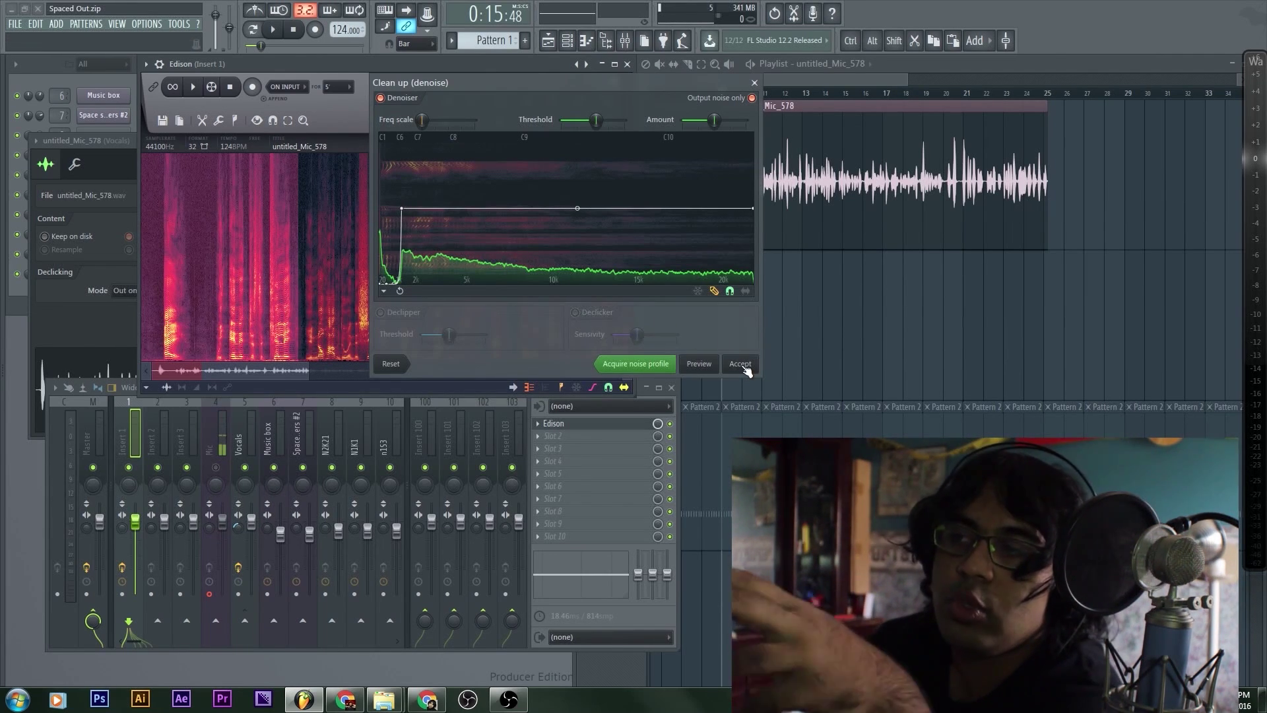
pyautogui.click(740, 364)
# Undo the applied denoise with Ctrl+Z, reopen Clean up, and preview the settings again
pyautogui.hotkey('ctrl', 'z')
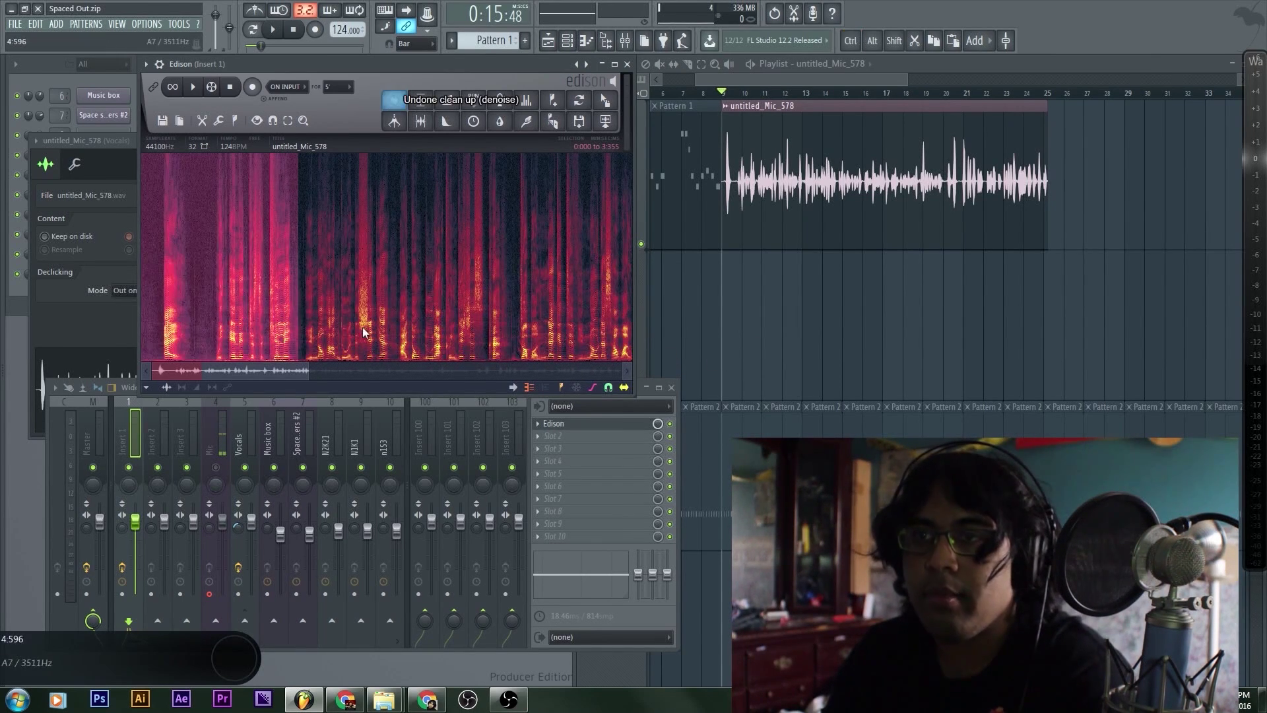
pyautogui.click(526, 121)
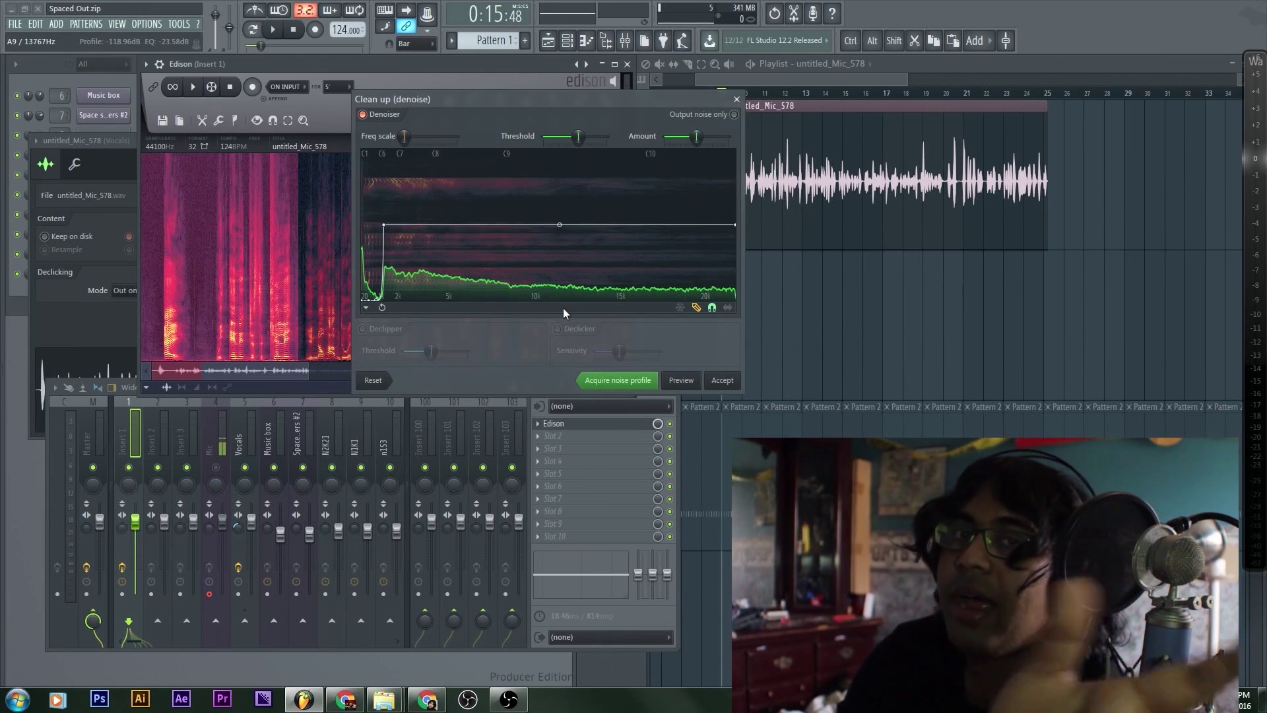
pyautogui.click(681, 381)
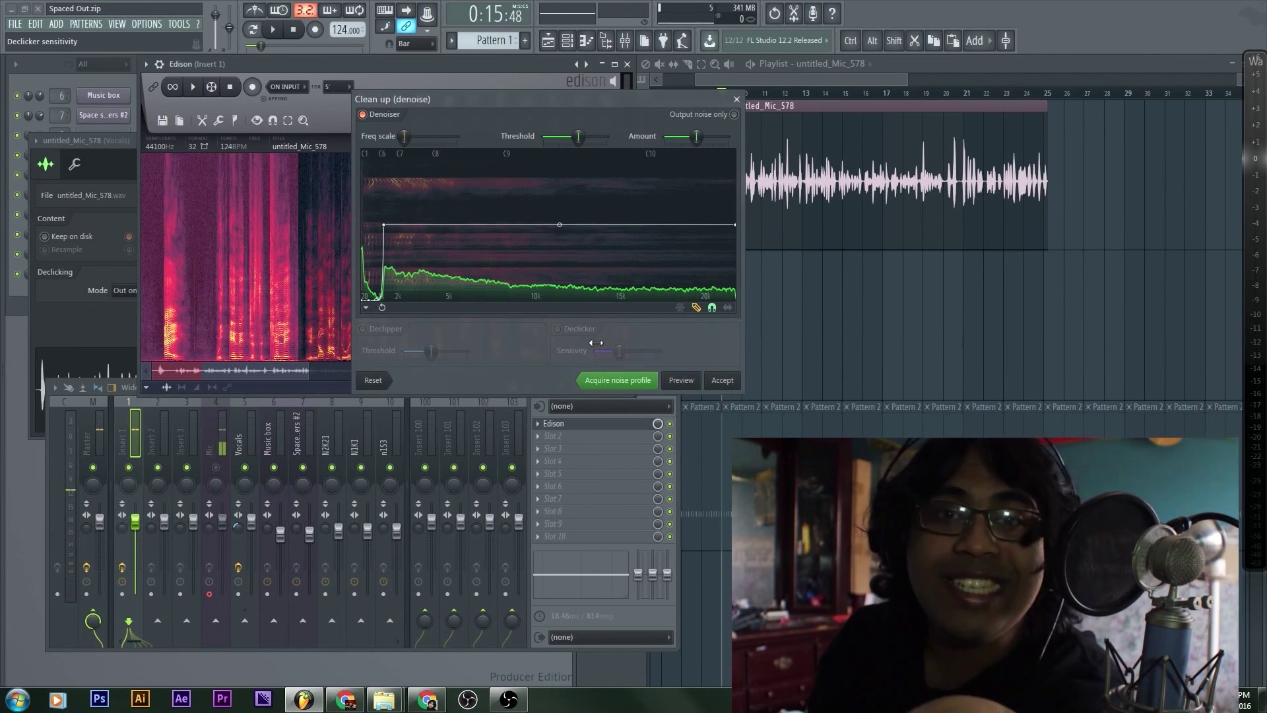
# Close Clean up without applying, clear the selection, and unmute the Mic mixer track
pyautogui.click(737, 100)
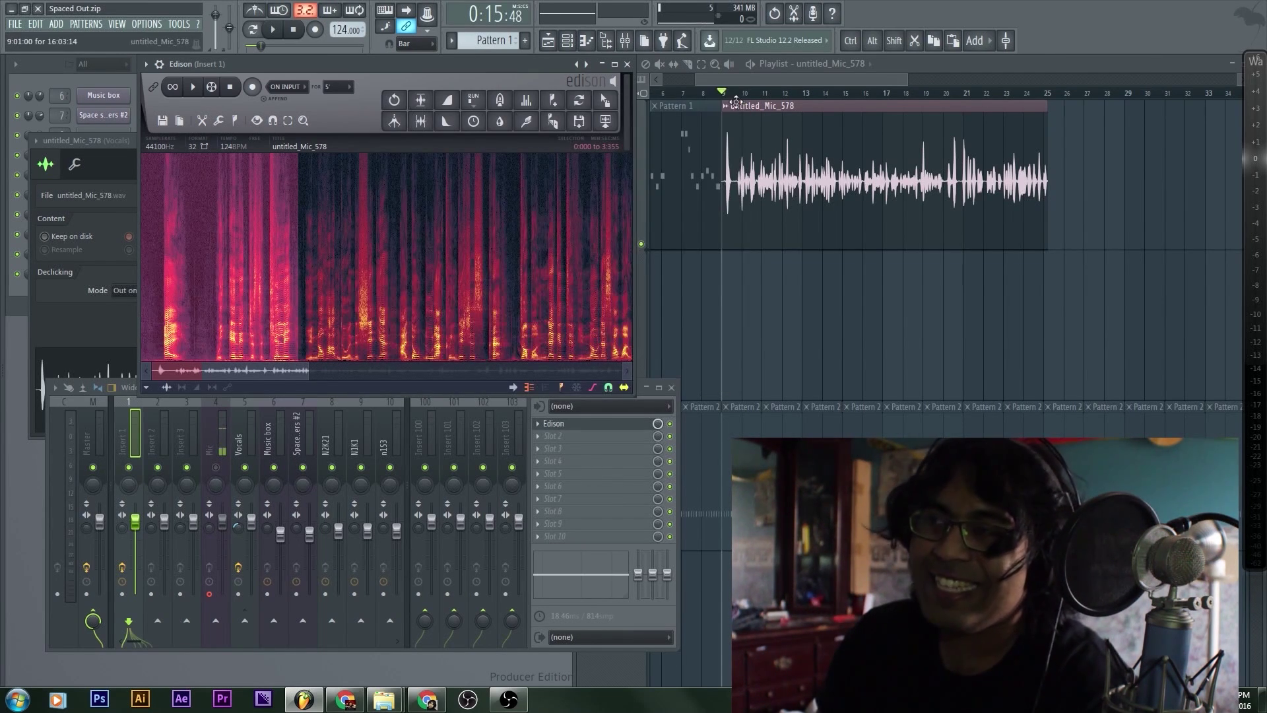
pyautogui.click(370, 212)
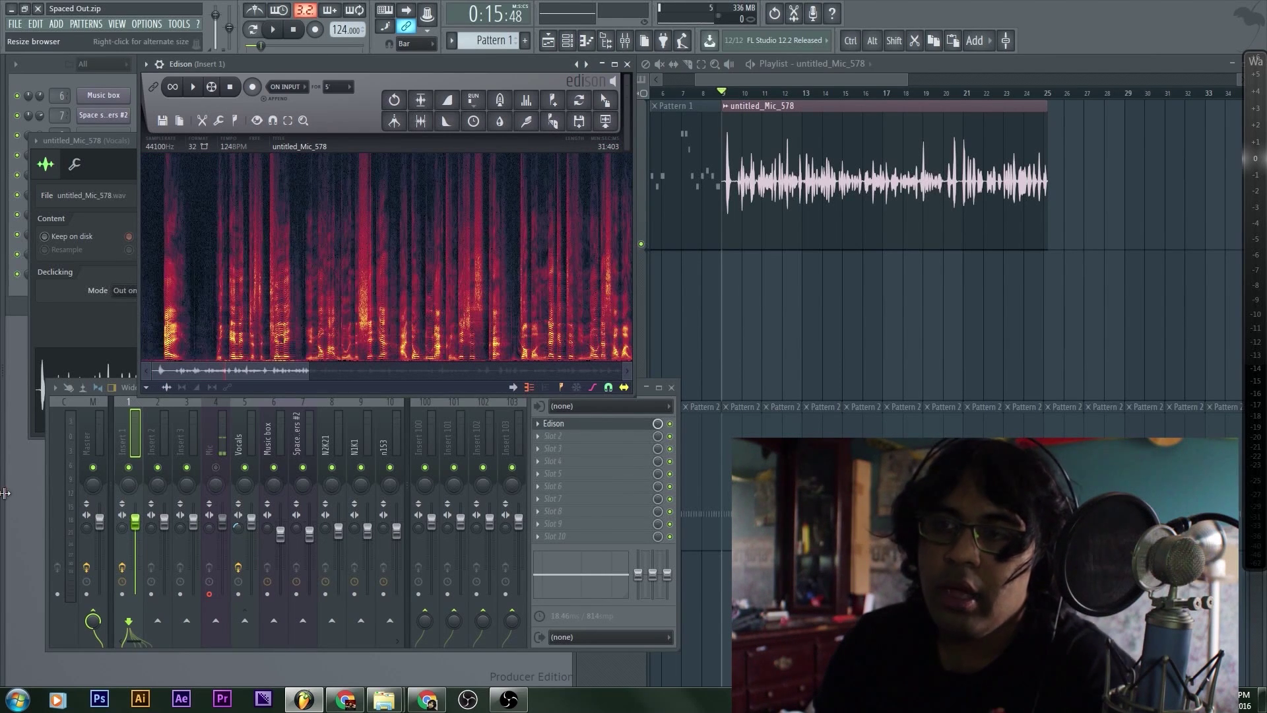
pyautogui.click(217, 468)
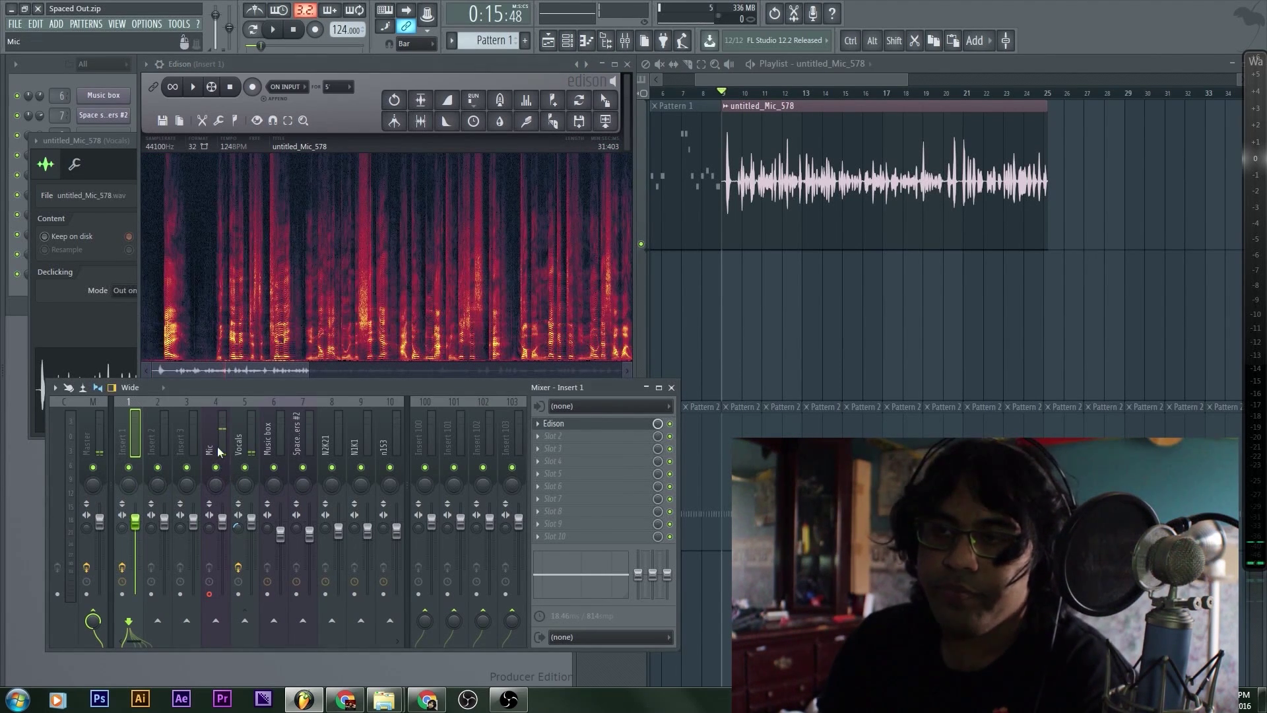
pyautogui.click(216, 446)
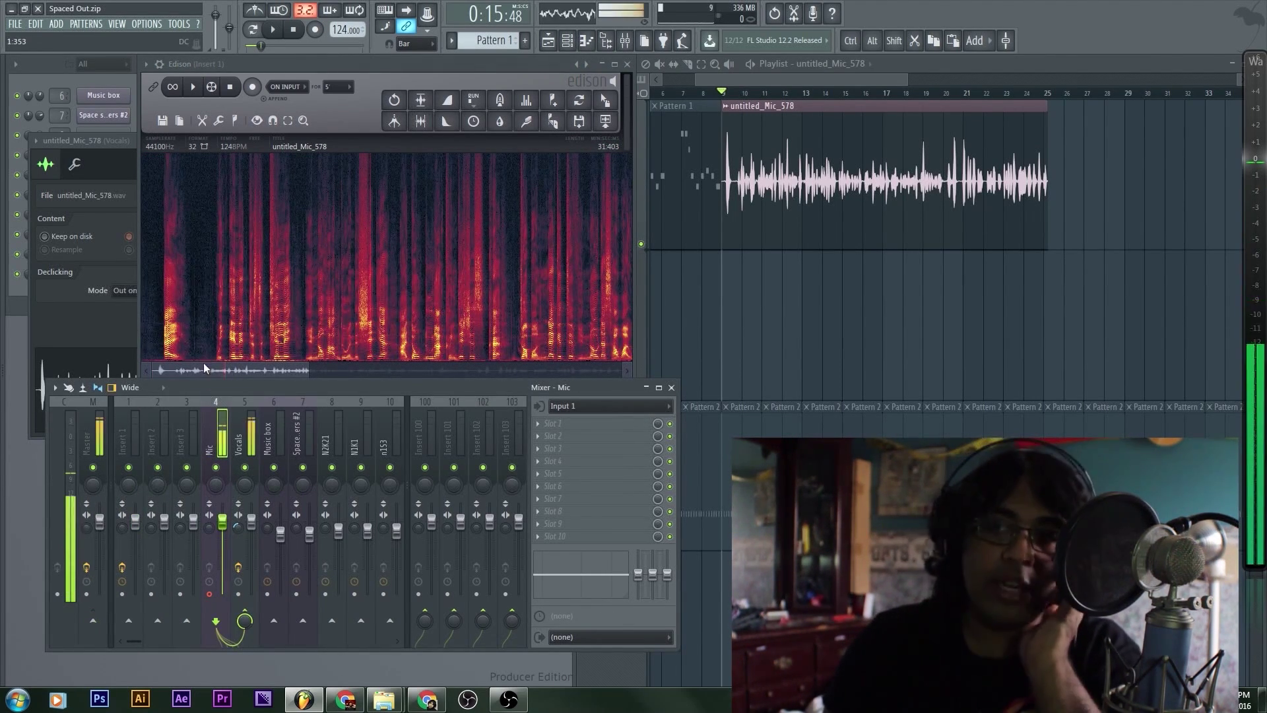
# Inspect the full vocal spectrogram in Edison, trying brief selections near 4:727 and clearing them
pyautogui.click(368, 144)
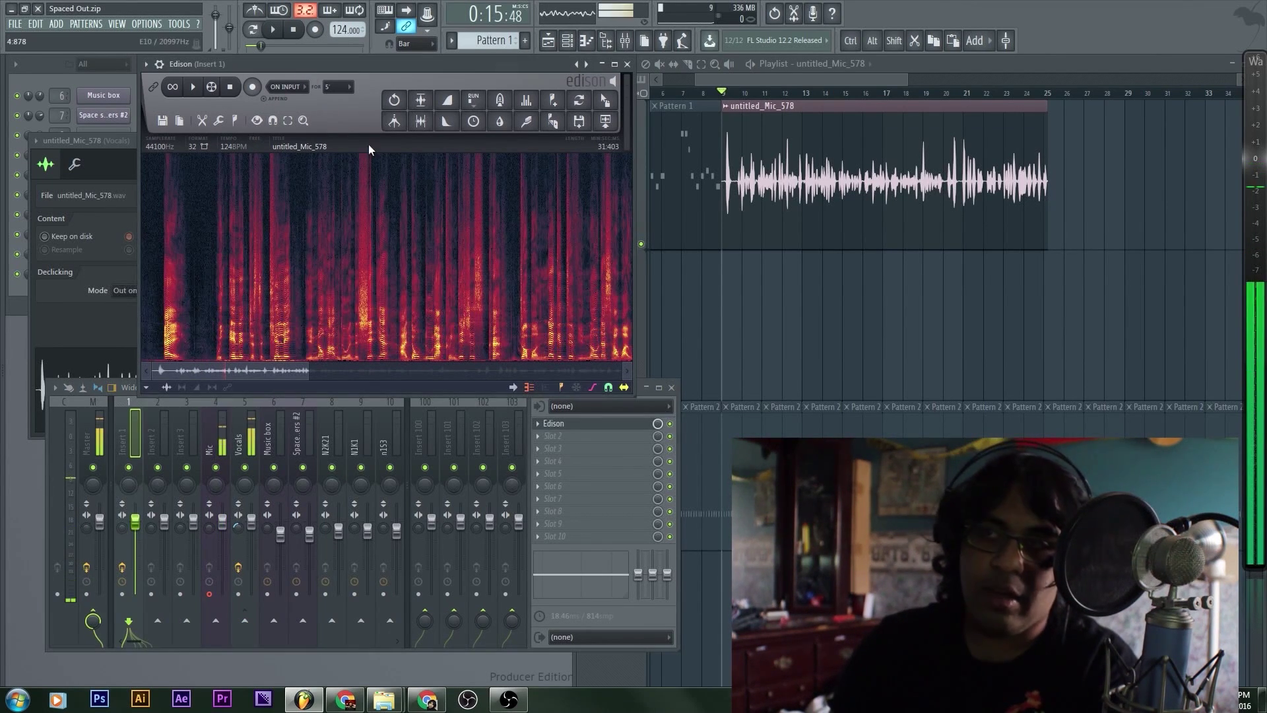
pyautogui.scroll(-5, 282, 268)
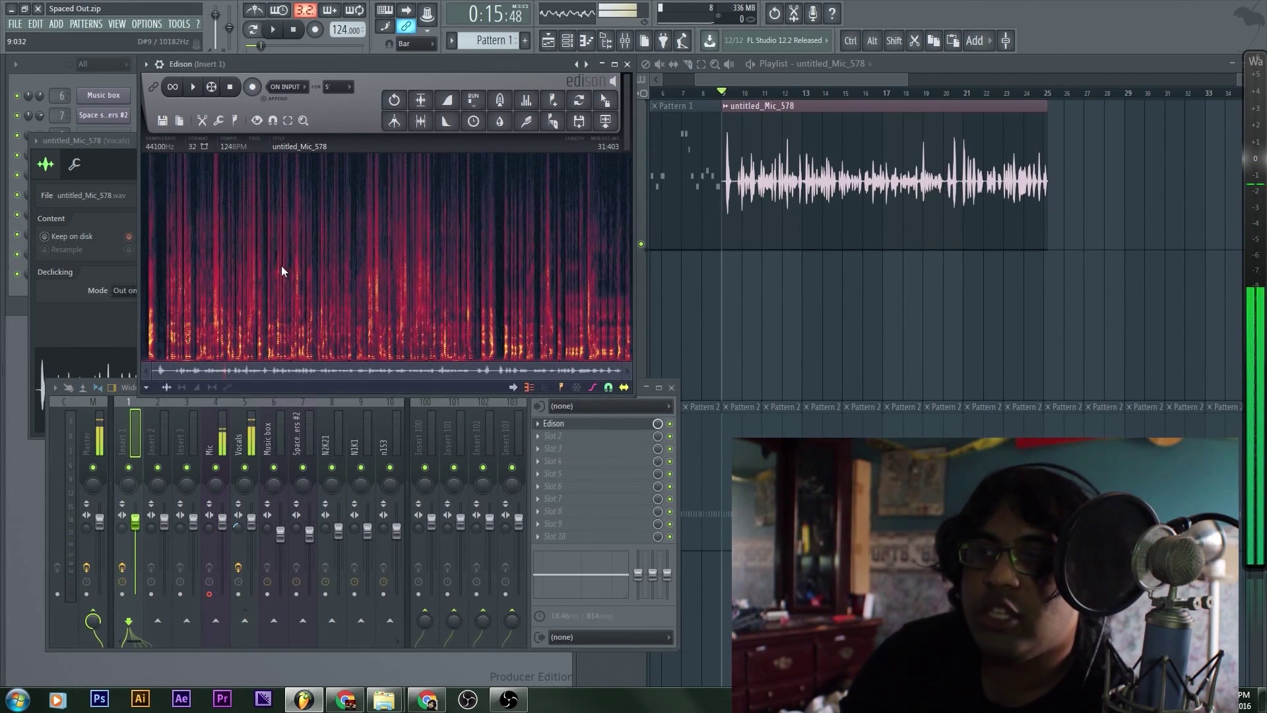
pyautogui.moveTo(414, 235); pyautogui.dragTo(425, 232)
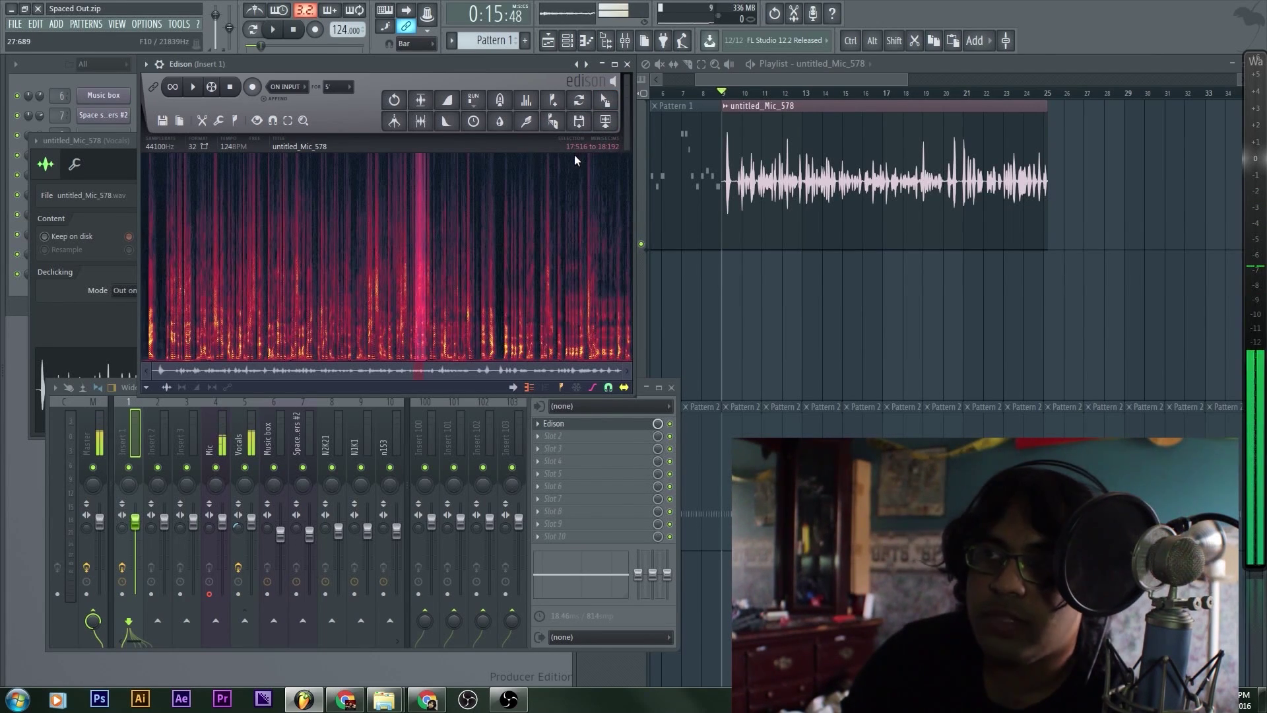
pyautogui.keyDown('shift'); pyautogui.click(163, 269); pyautogui.keyUp('shift')
pyautogui.click(163, 270)
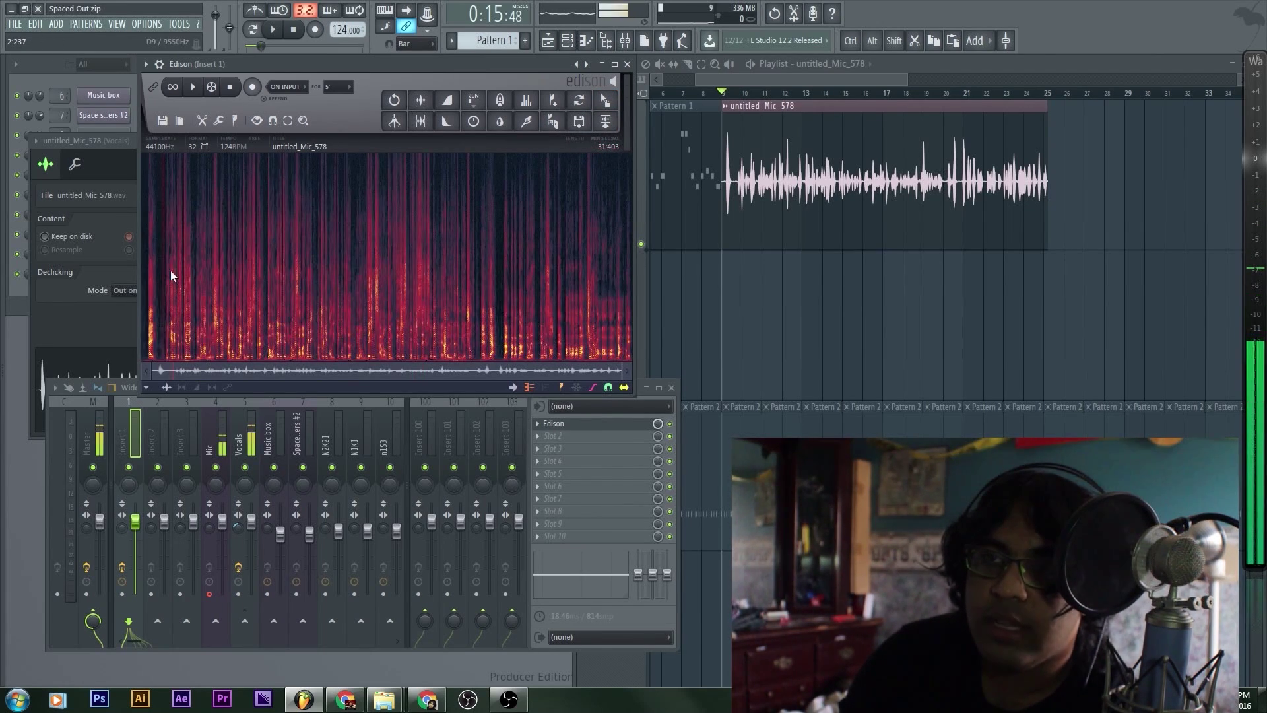
pyautogui.moveTo(217, 279); pyautogui.dragTo(215, 280)
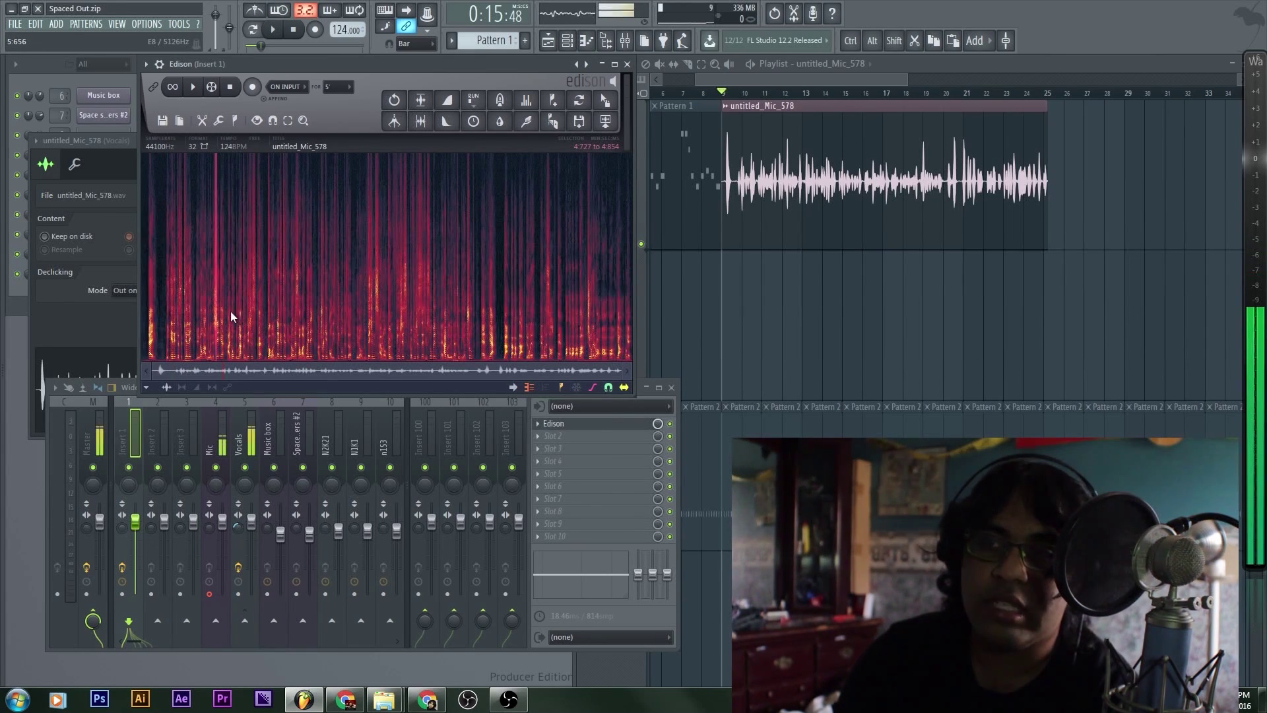
pyautogui.click(172, 294)
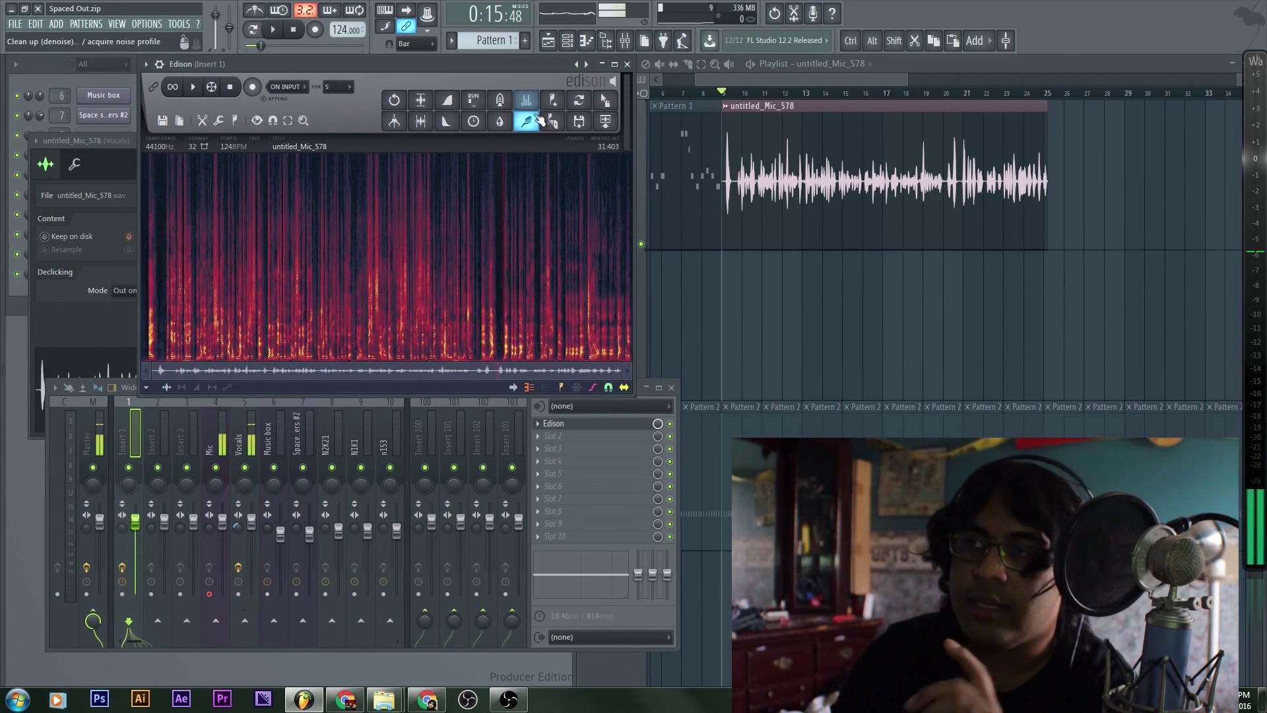
# Run the Clean up denoise, undo the noise-only result, and re-apply it with Output noise only off
pyautogui.click(530, 123)
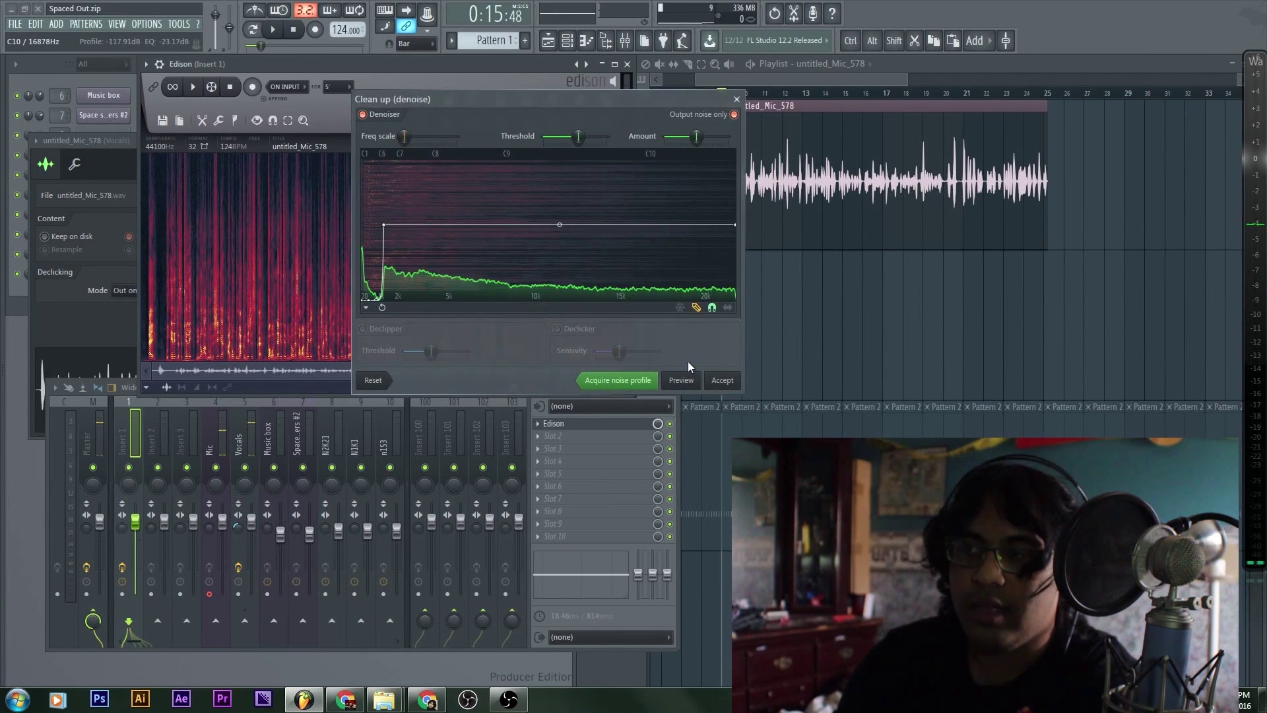
pyautogui.click(721, 379)
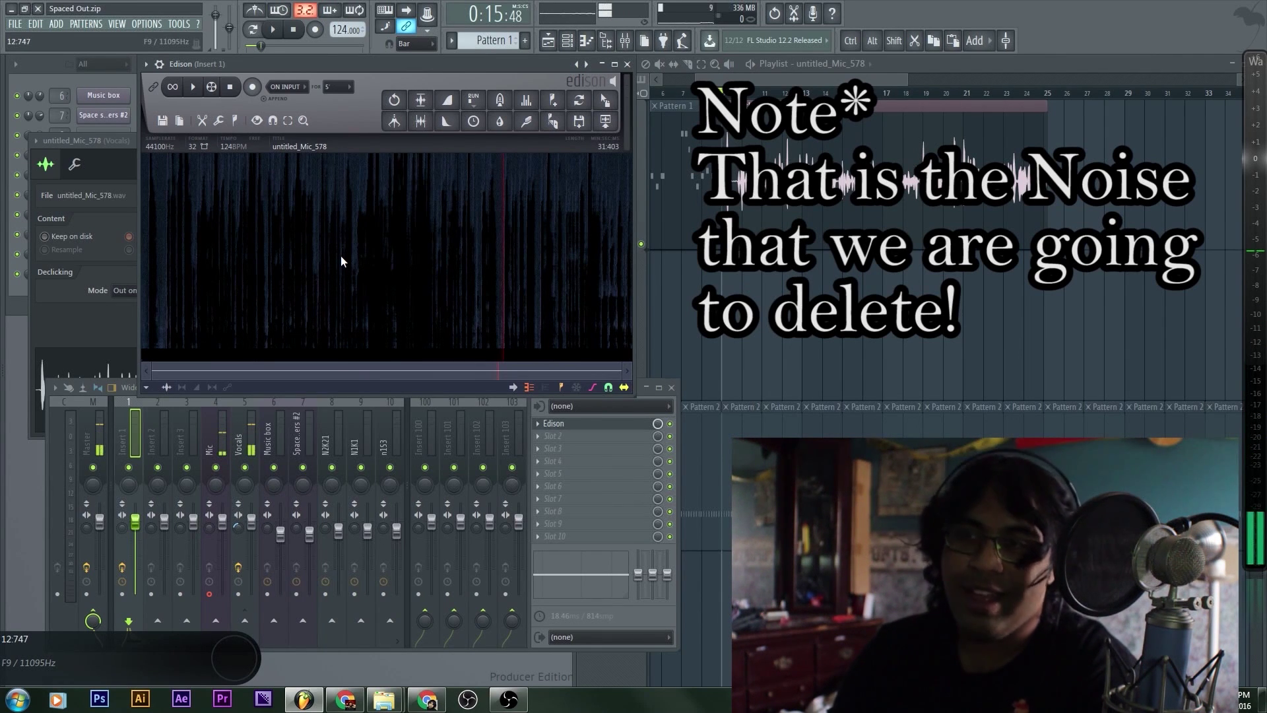
pyautogui.hotkey('ctrl', 'z')
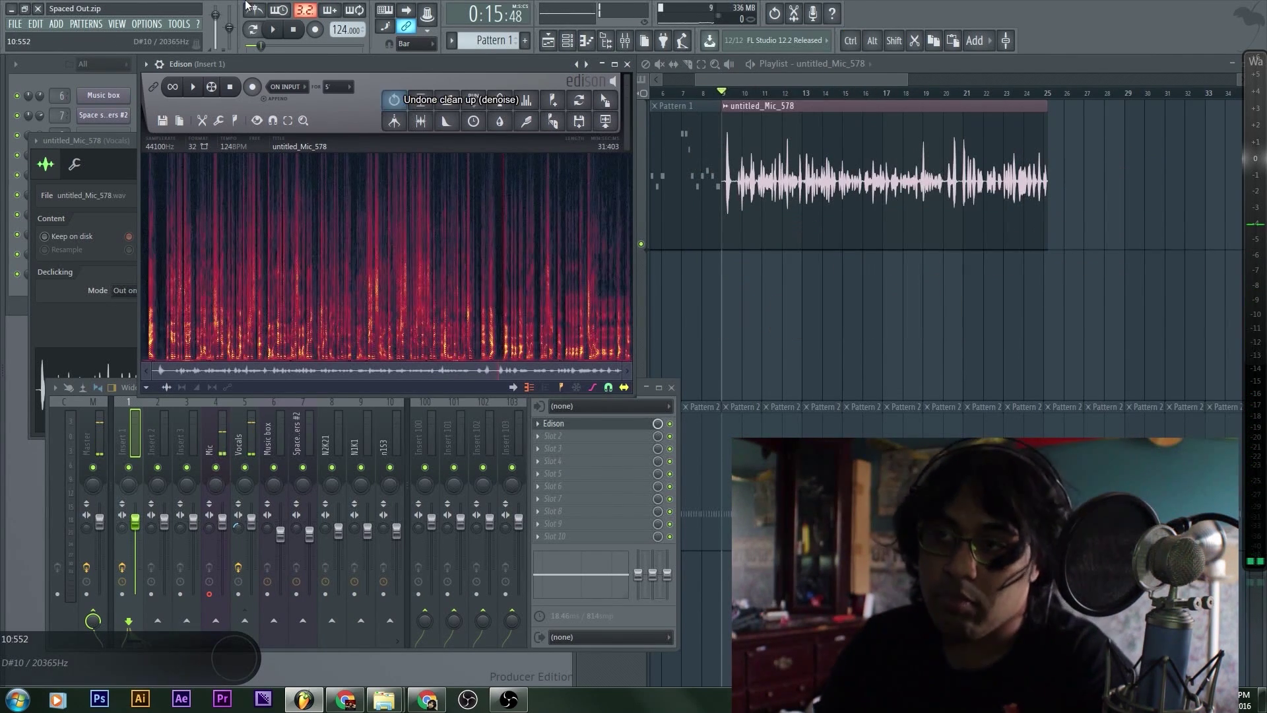
pyautogui.click(526, 120)
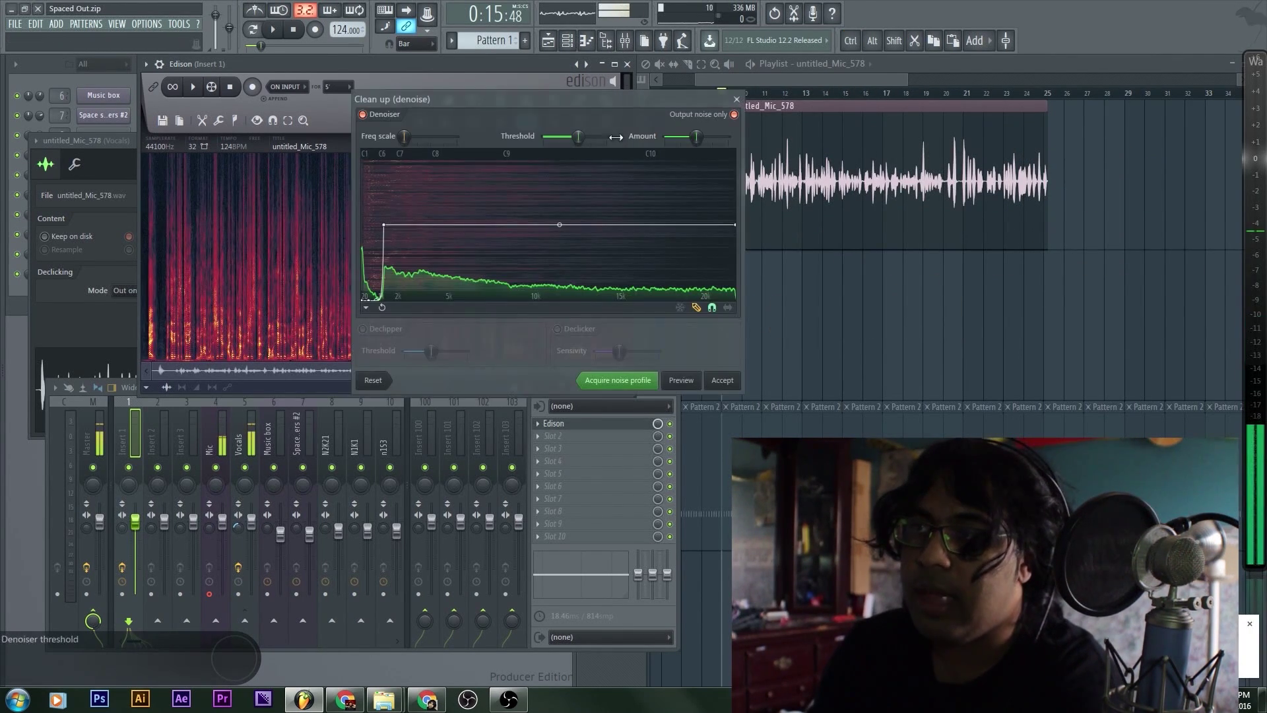
pyautogui.click(734, 115)
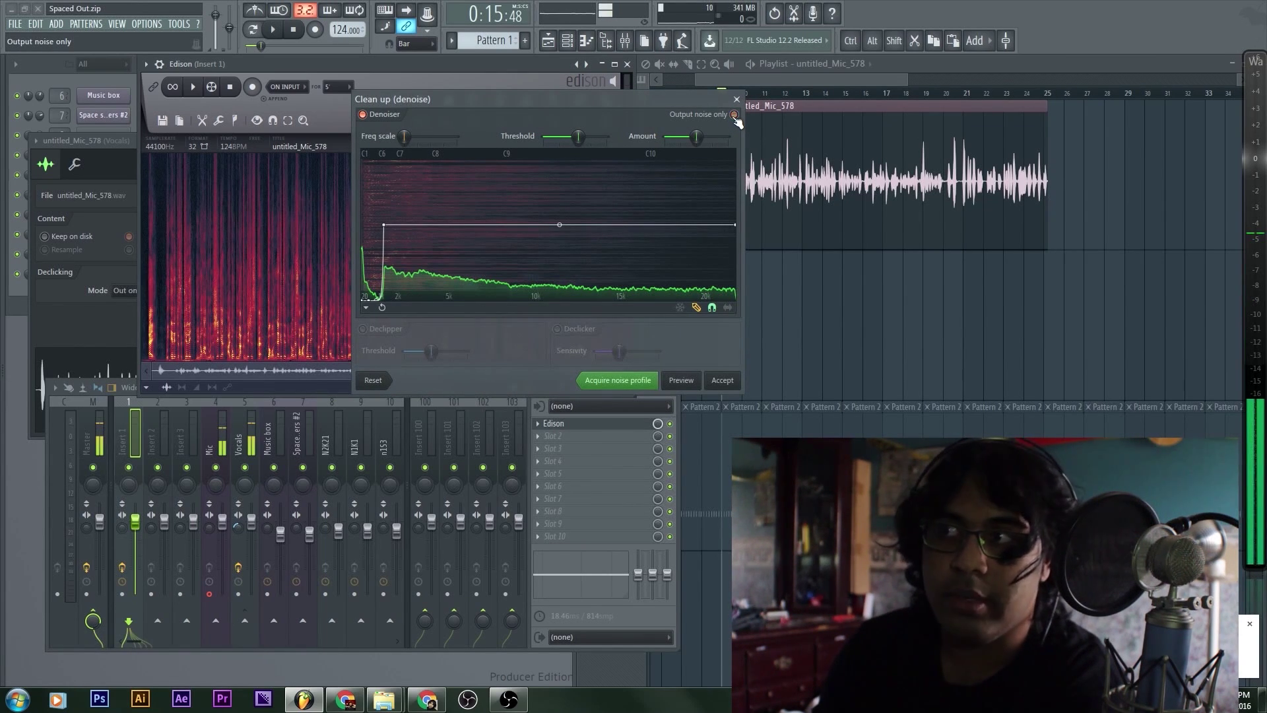
pyautogui.click(724, 381)
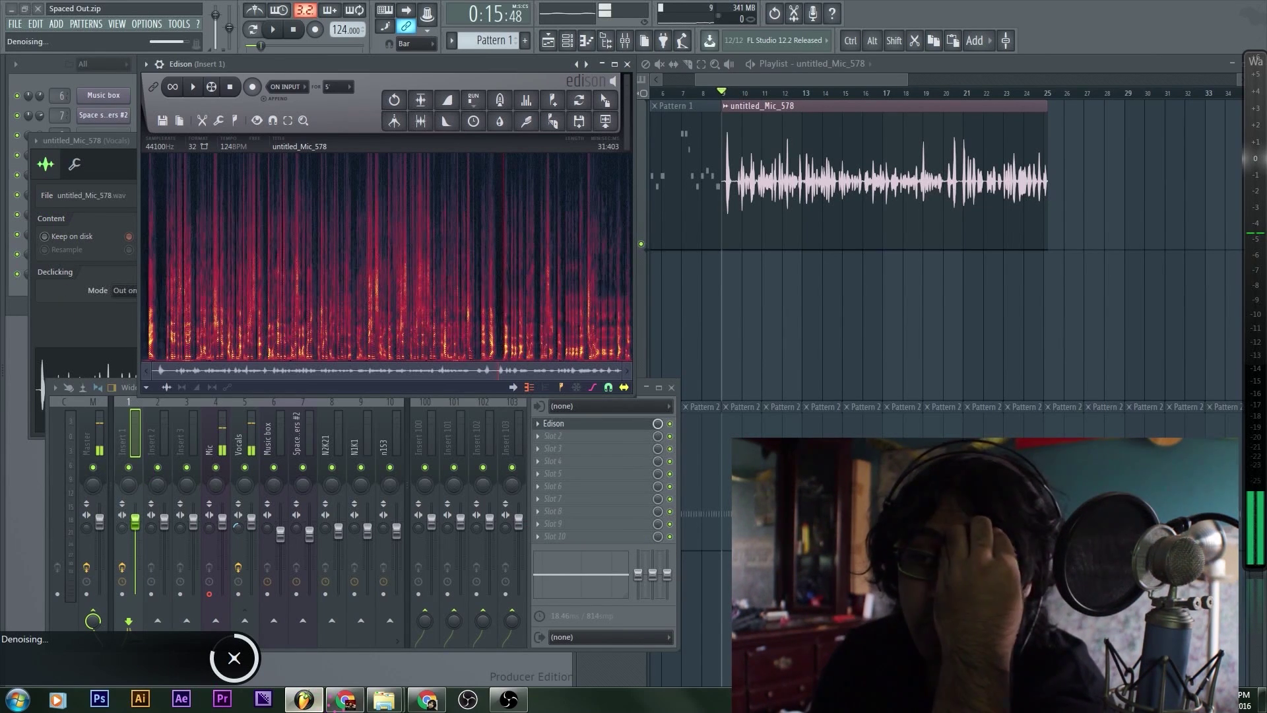
# Zoom into the denoised clip, select its silent start, and maximise the Edison editor
pyautogui.rightClick(345, 699)
pyautogui.click(331, 654)
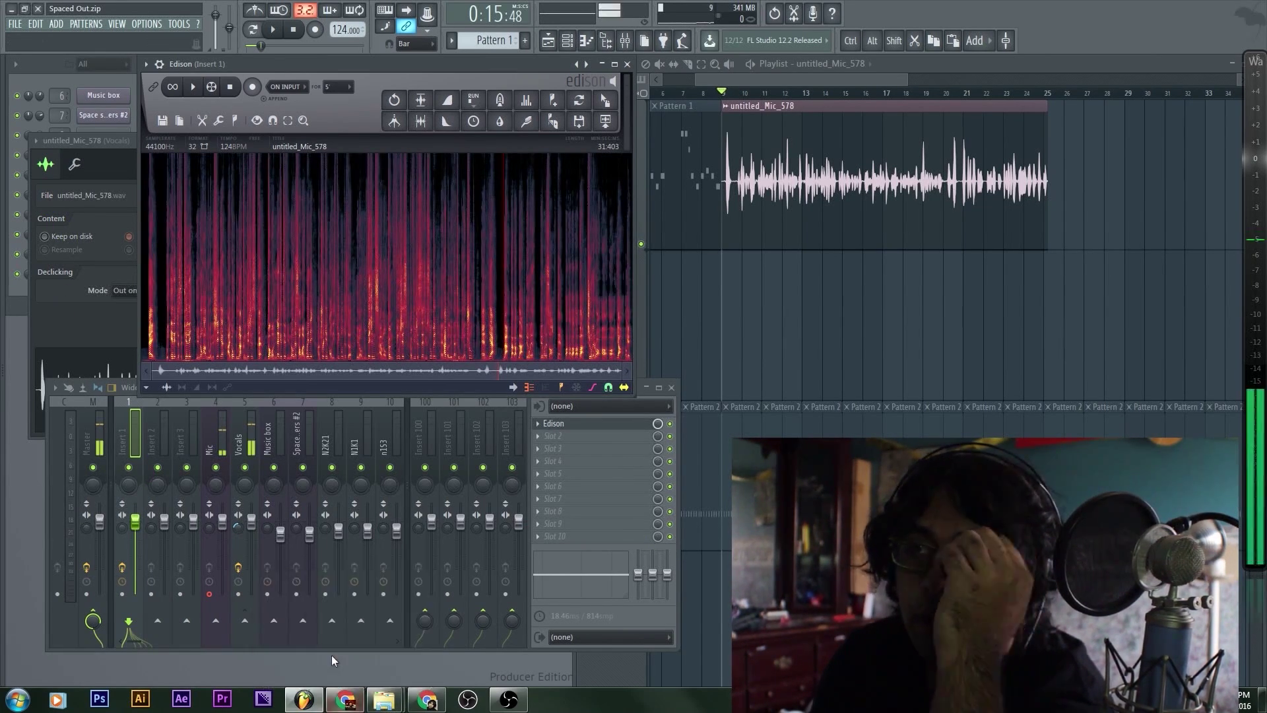
pyautogui.scroll(5, 251, 290)
pyautogui.click(261, 317)
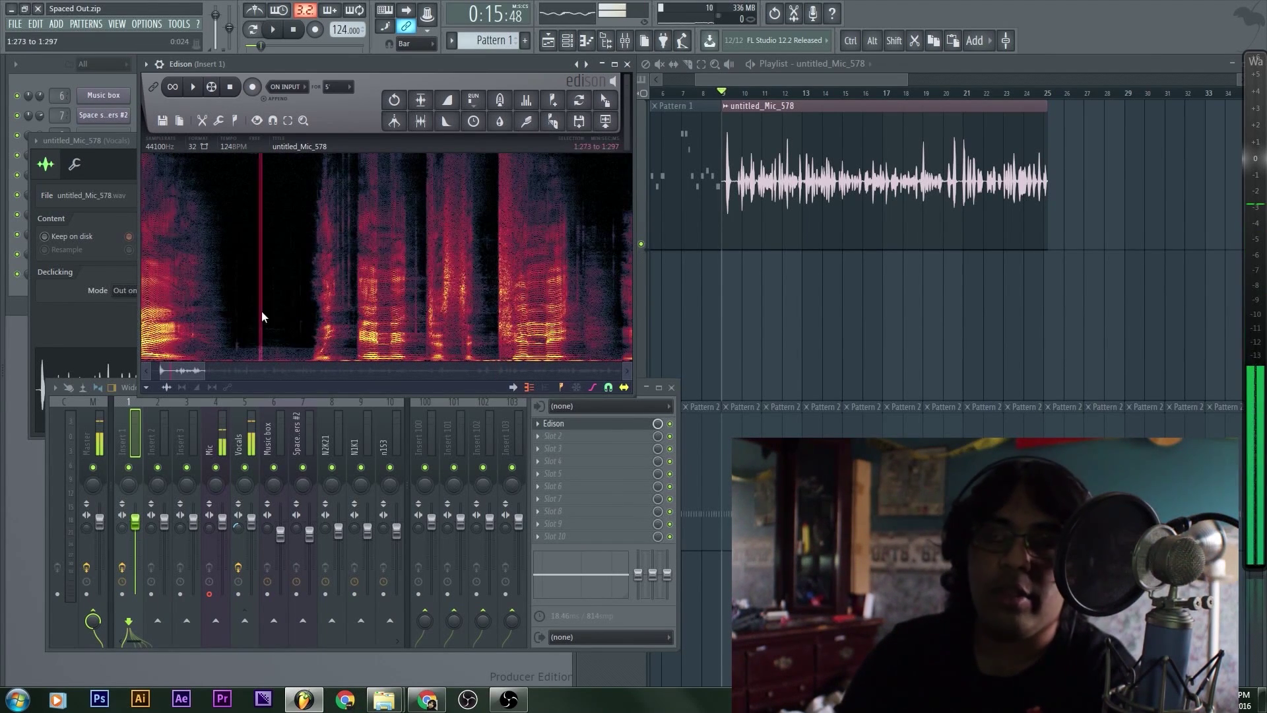
pyautogui.hscroll(-2, 262, 316)
pyautogui.click(169, 308)
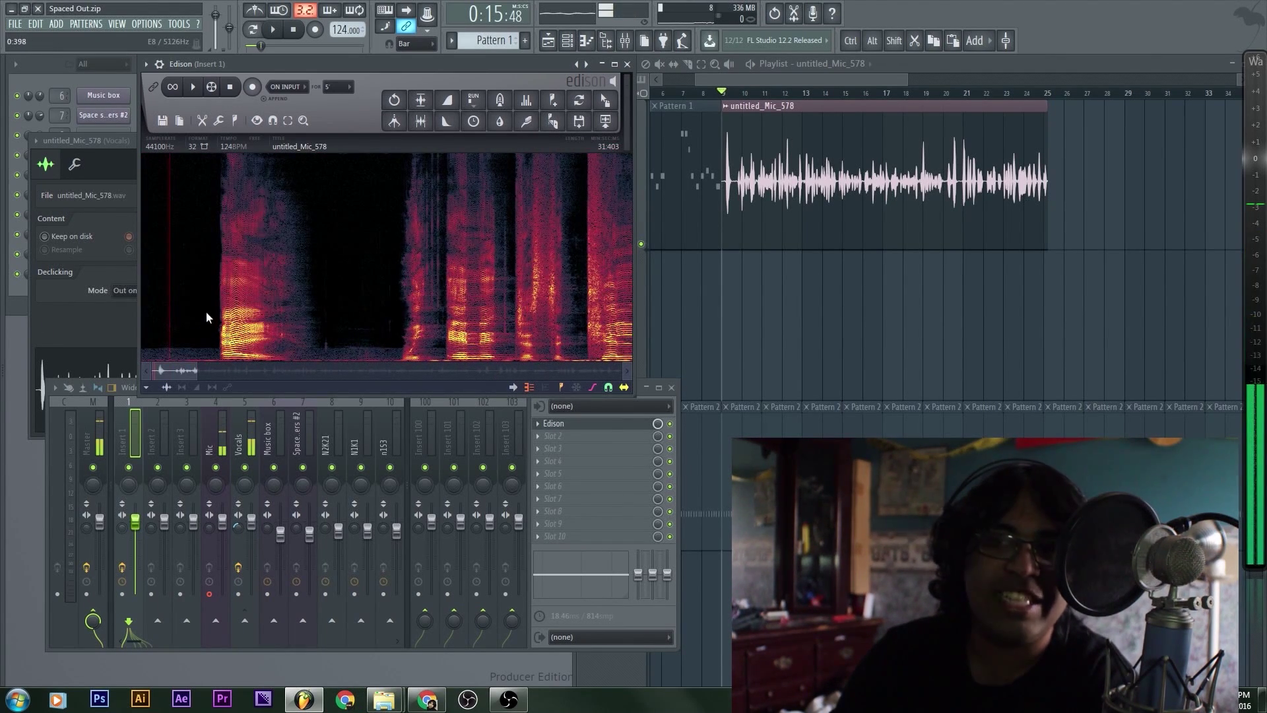
pyautogui.doubleClick(208, 310)
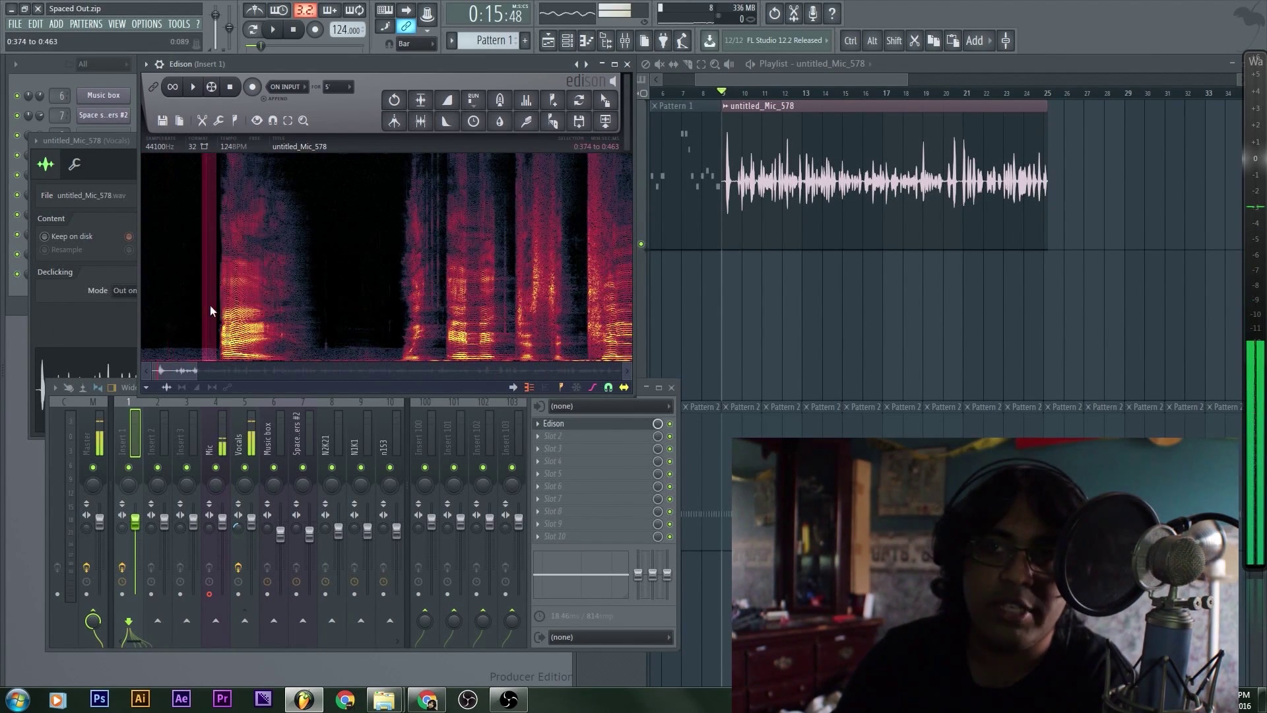
pyautogui.doubleClick(353, 67)
# Shorten the silent-start selection, then restore the earlier selection through the undo history
pyautogui.moveTo(200, 370); pyautogui.dragTo(163, 394)
pyautogui.click(164, 395)
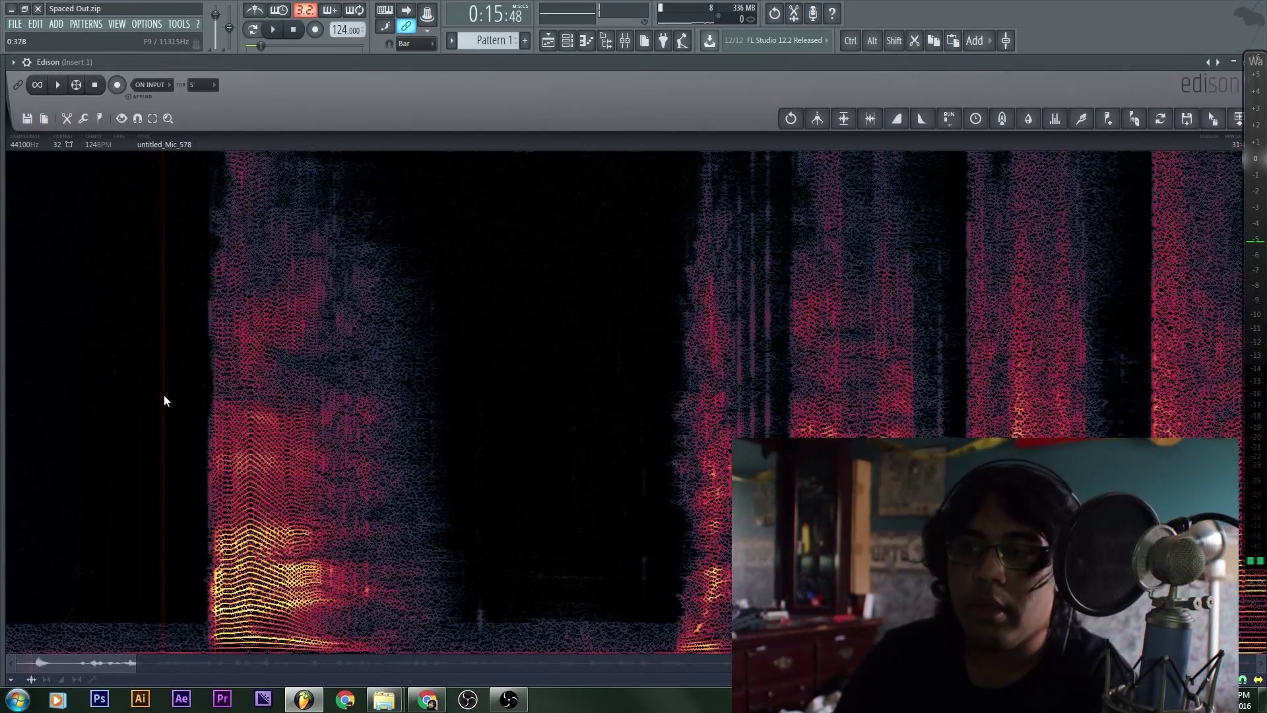
pyautogui.press('ctrl')
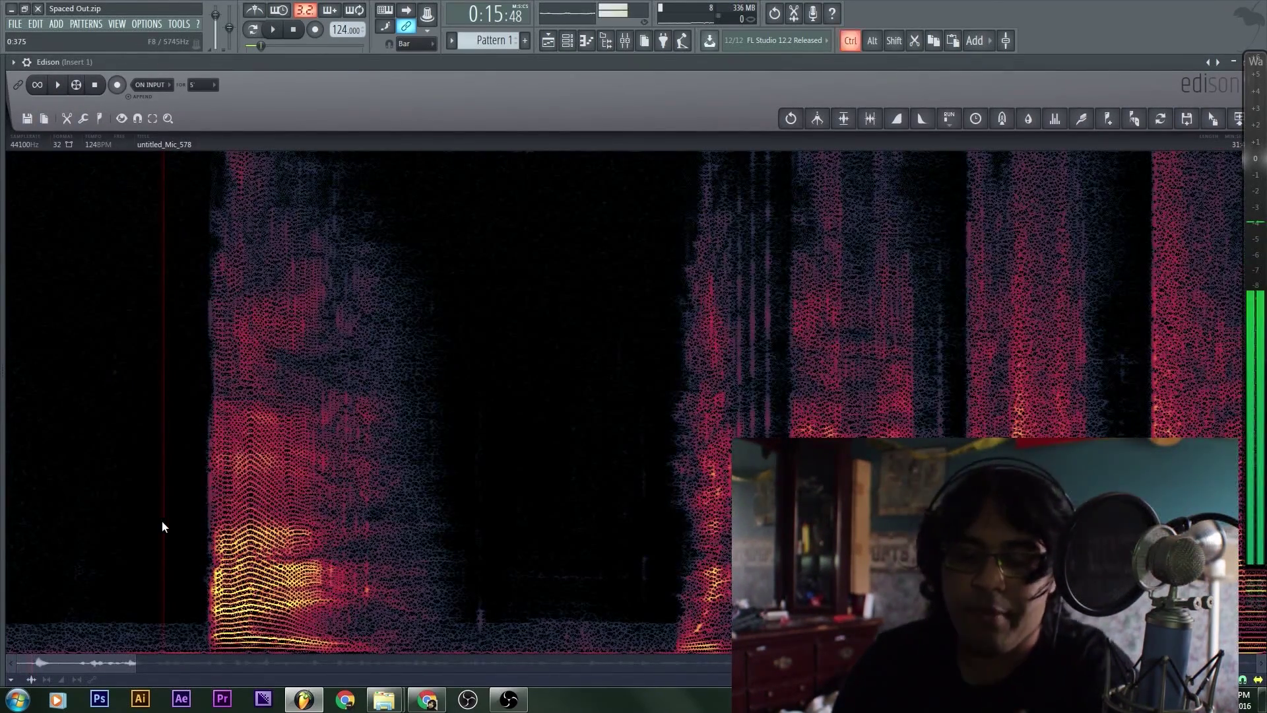
pyautogui.hotkey('ctrl', 'z')
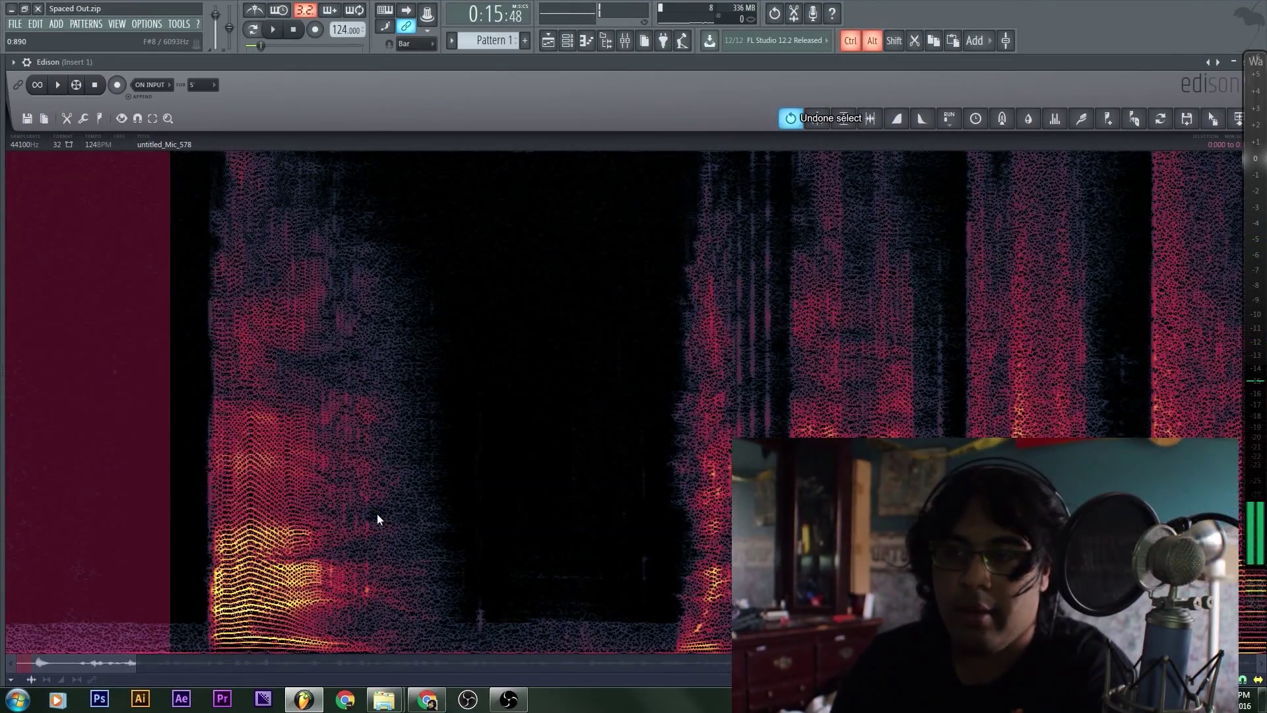
pyautogui.hotkey('ctrl', 'alt', 'z')
pyautogui.hotkey('ctrl', 'alt', 'z')
pyautogui.hotkey('ctrl', 'alt', 'z')
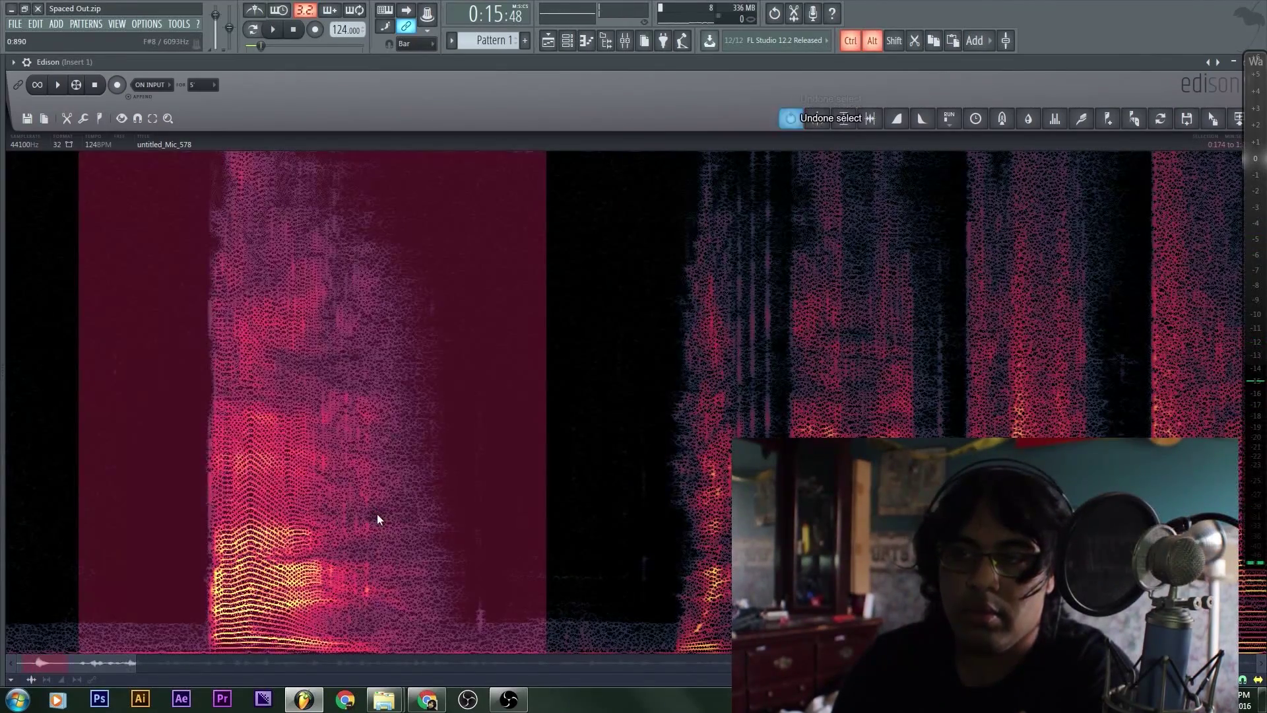
# Undo the denoise to compare with the noisy original, zoom the spectrogram, and restore Edison's window
pyautogui.hotkey('ctrl', 'alt', 'z')
pyautogui.hotkey('ctrl', 'alt', 'z')
pyautogui.hotkey('ctrl', 'alt', 'z')
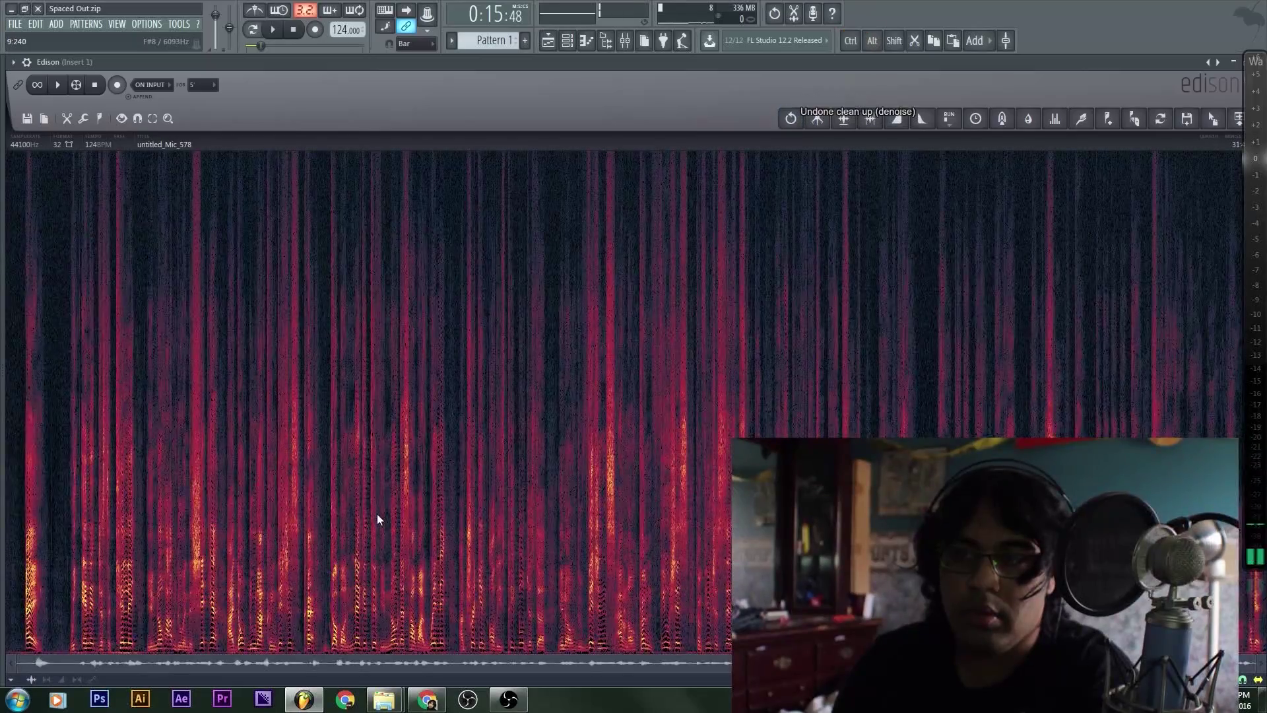
pyautogui.scroll(3, 319, 544)
pyautogui.scroll(3, 386, 578)
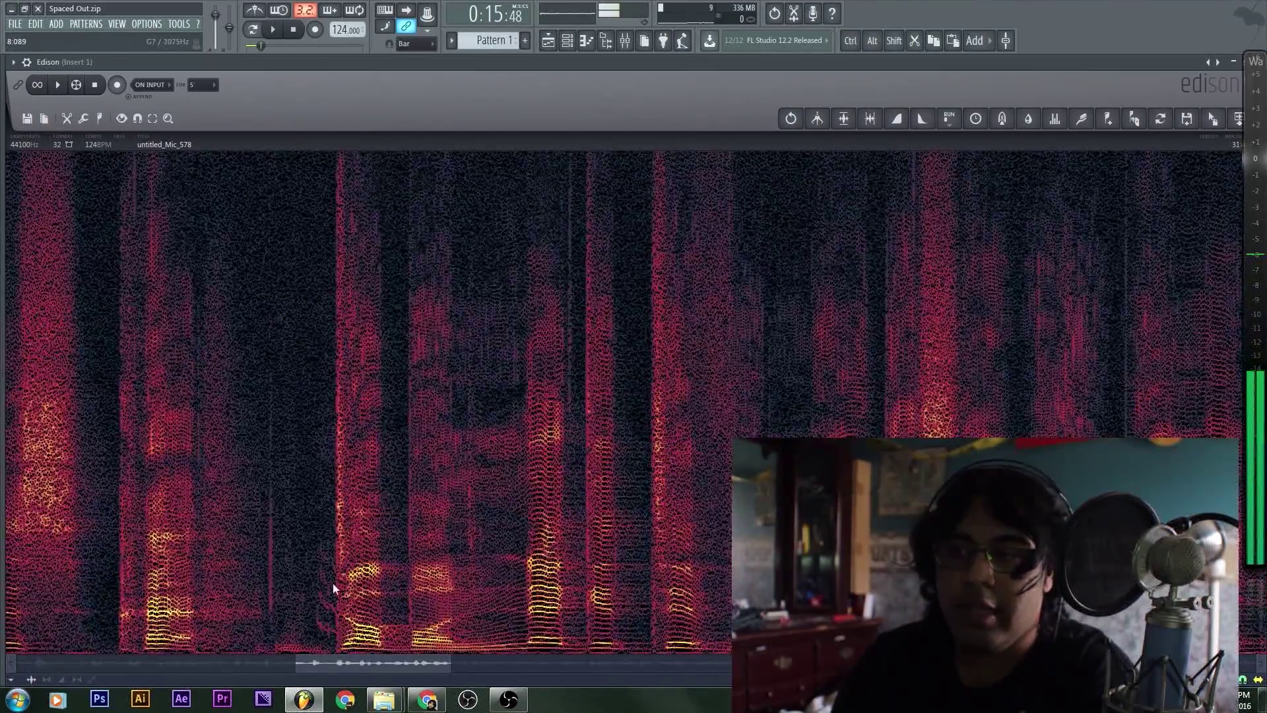
pyautogui.scroll(-1, 331, 584)
pyautogui.scroll(2, 314, 546)
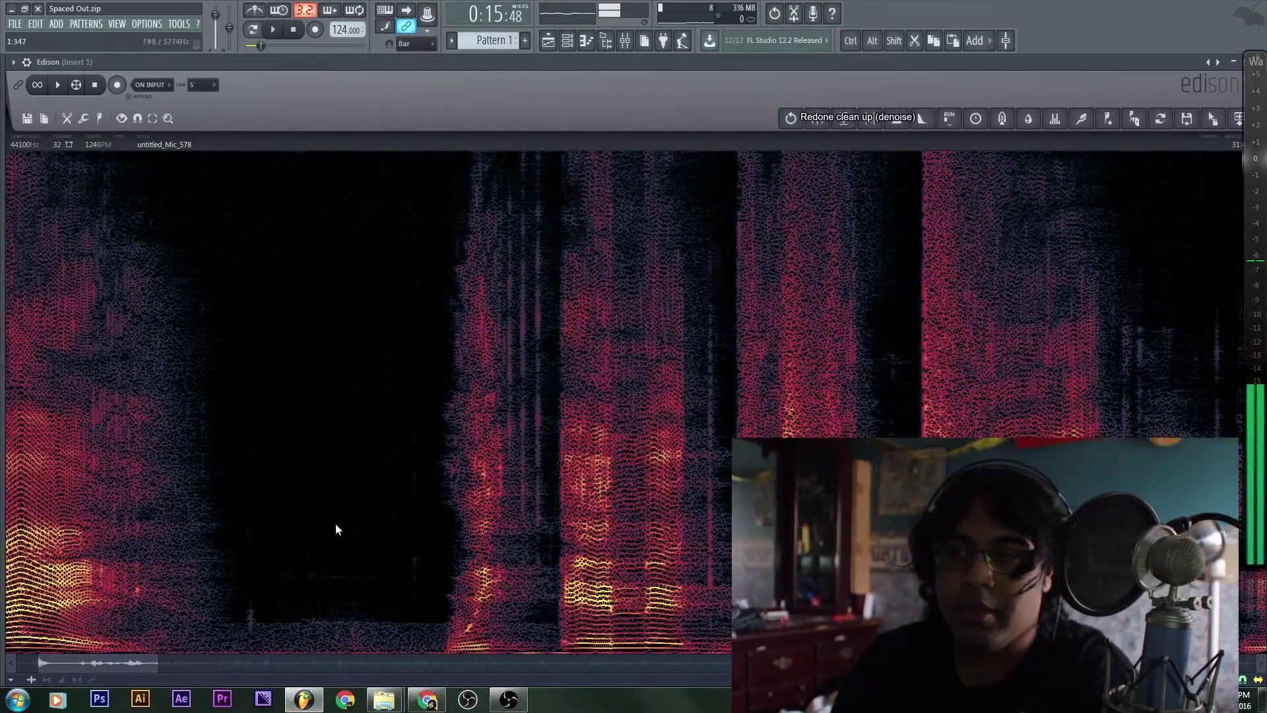
pyautogui.scroll(-5, 298, 513)
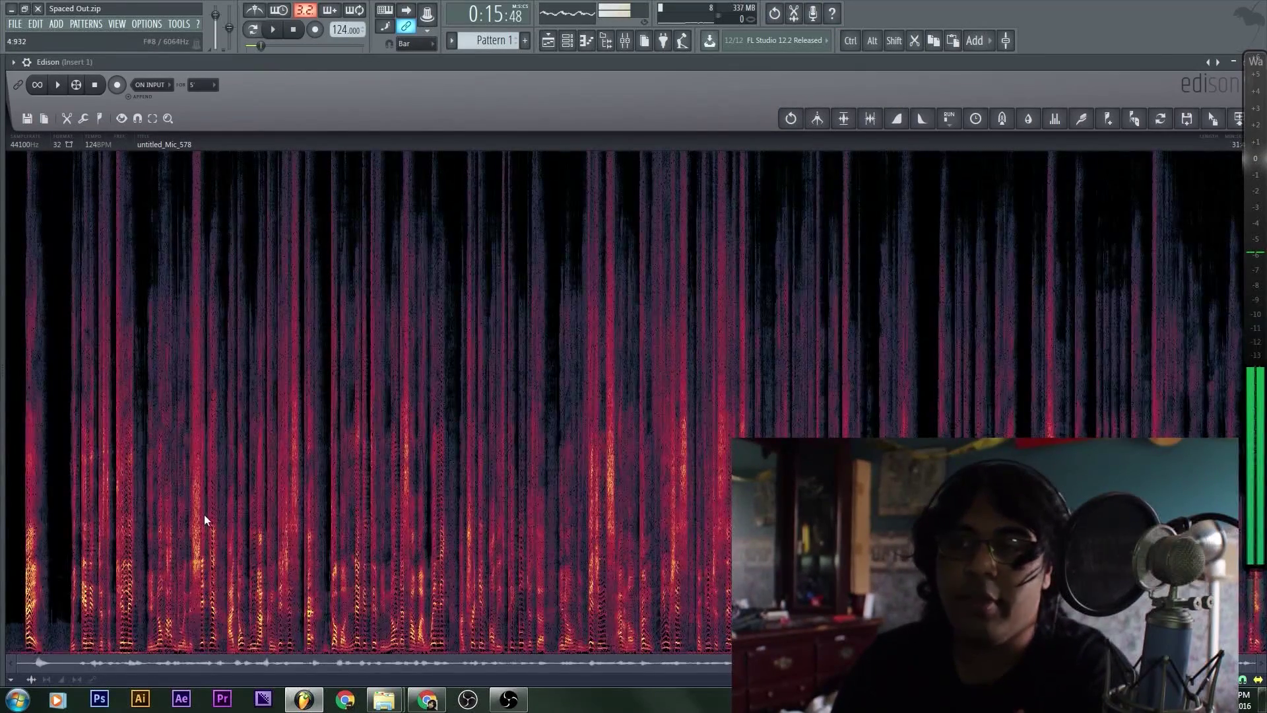
pyautogui.doubleClick(706, 68)
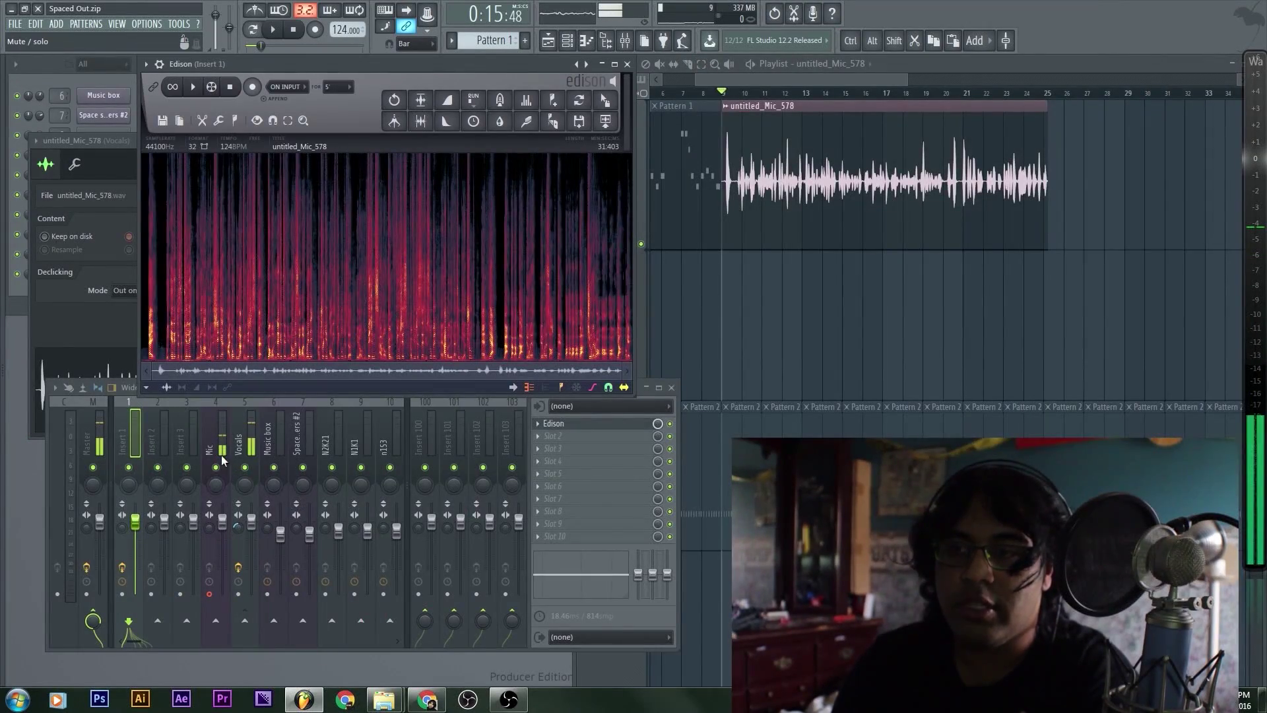
pyautogui.click(217, 467)
pyautogui.click(354, 70)
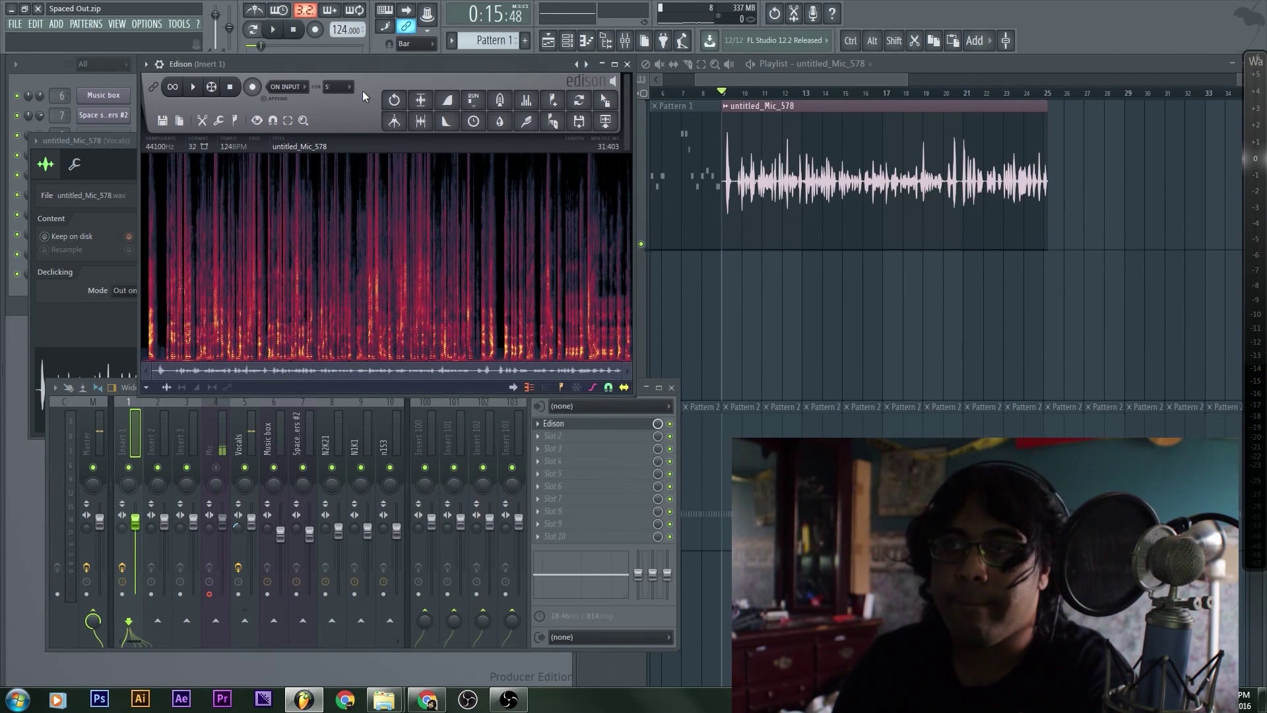
pyautogui.press('space')
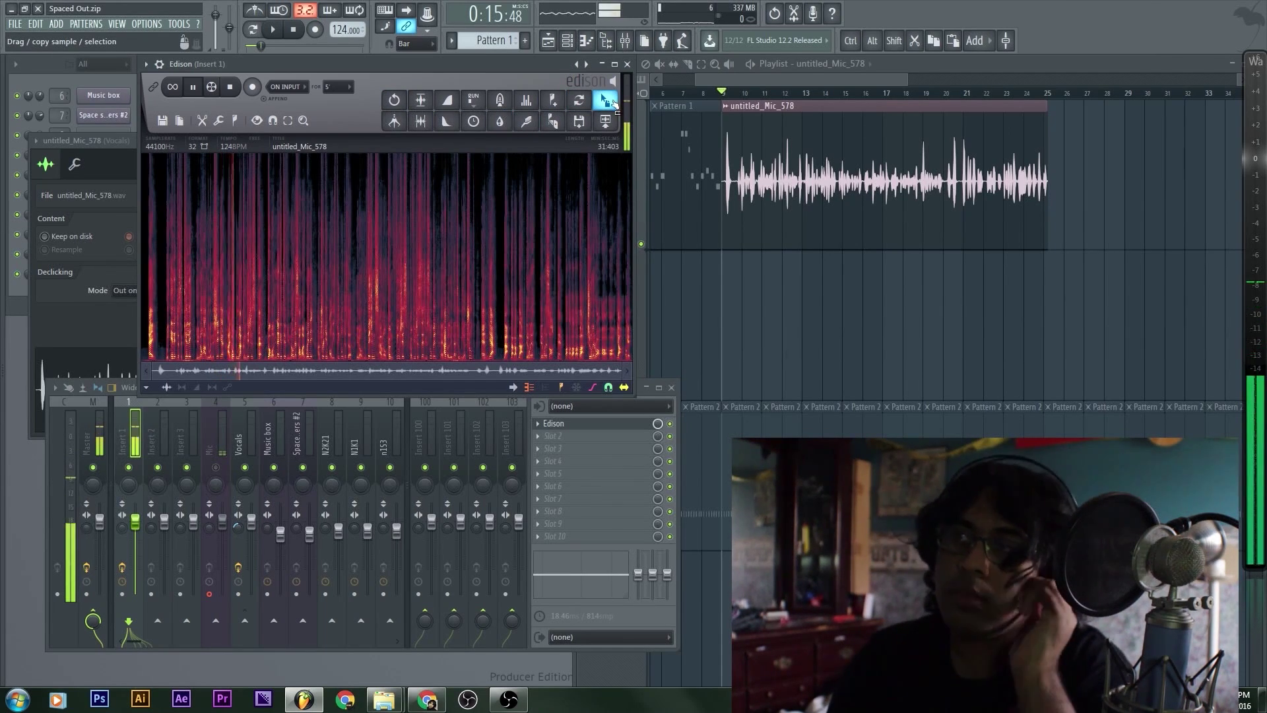
pyautogui.press('space')
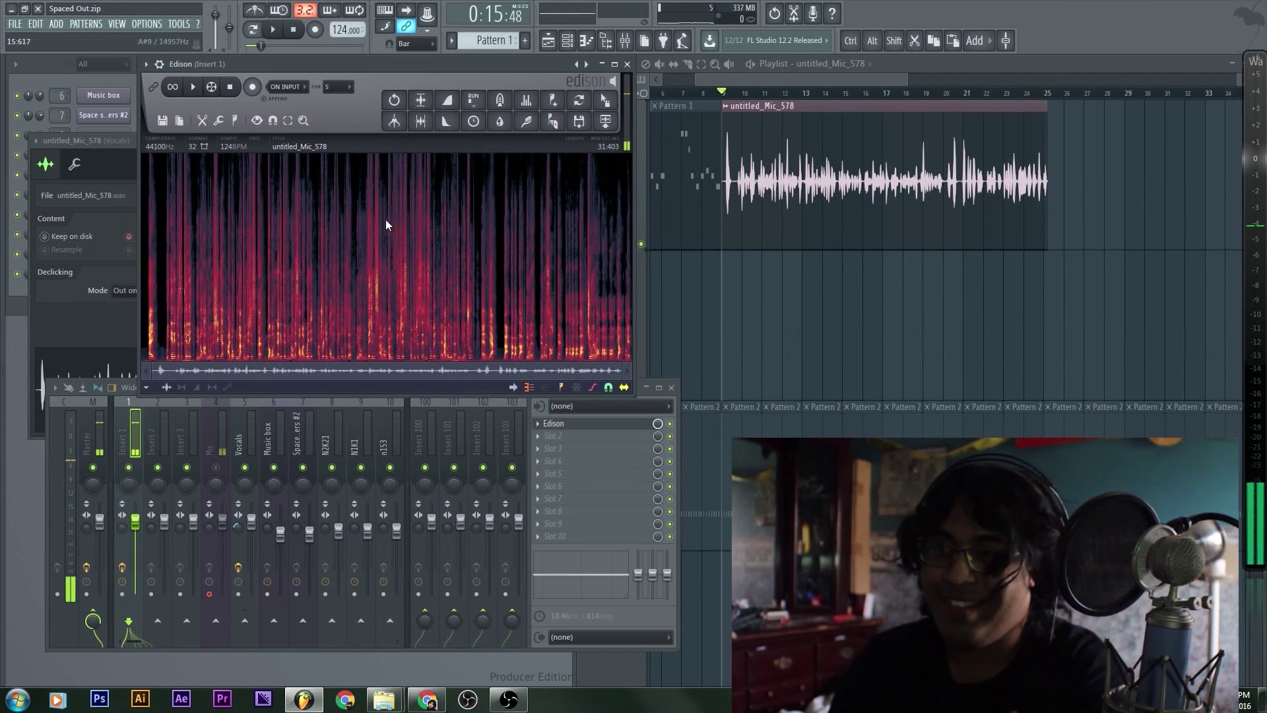
pyautogui.click(217, 468)
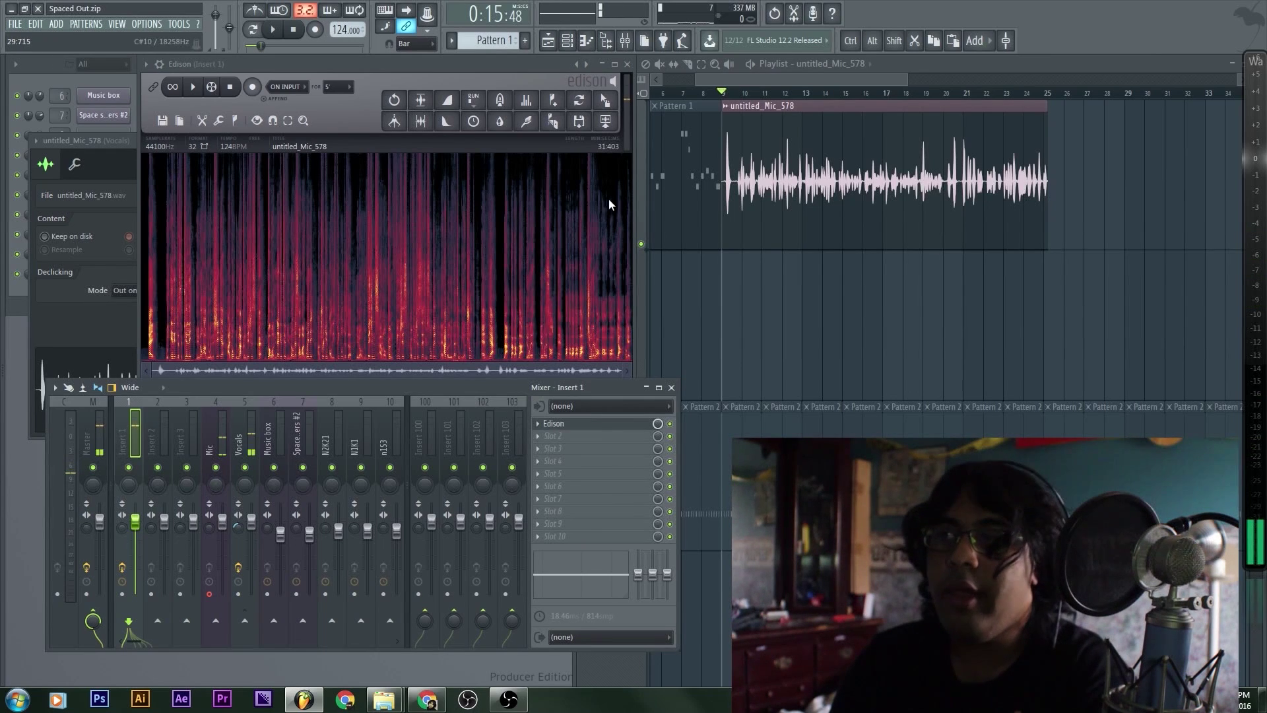
pyautogui.click(536, 68)
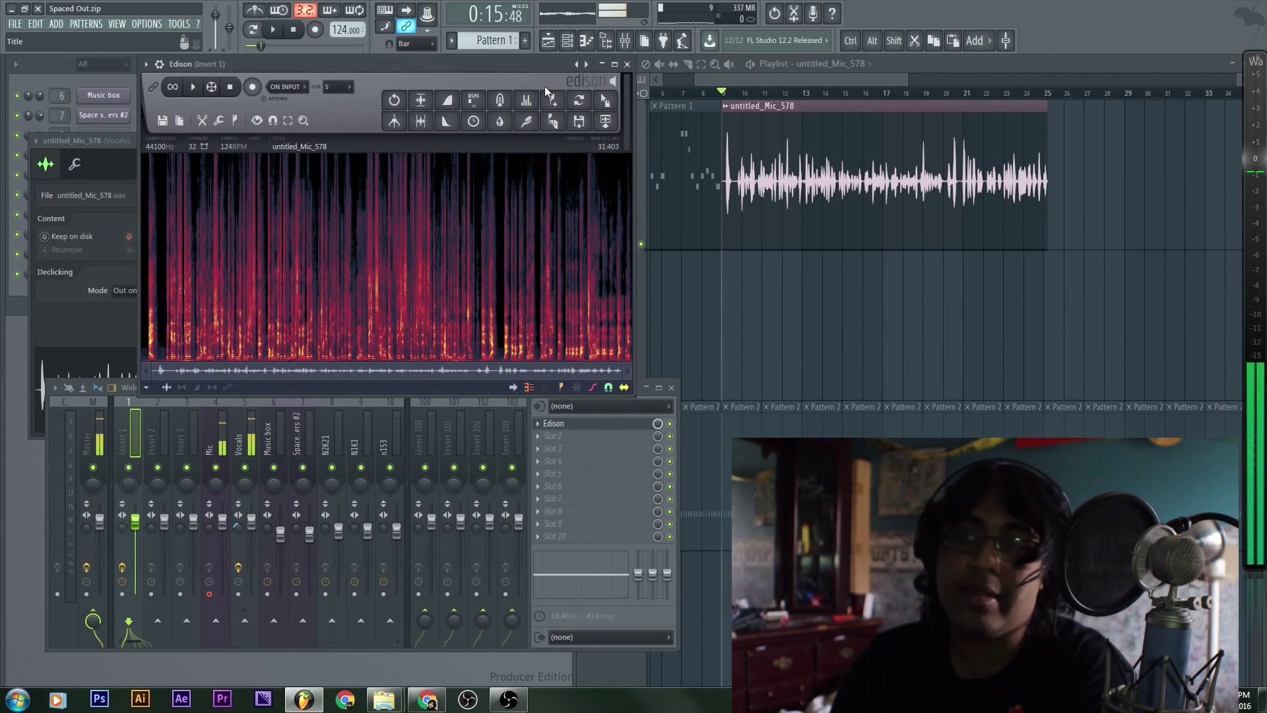
# Drag the denoised audio from Edison onto the Vocals channel sample, then close Edison
pyautogui.moveTo(129, 141); pyautogui.dragTo(135, 202)
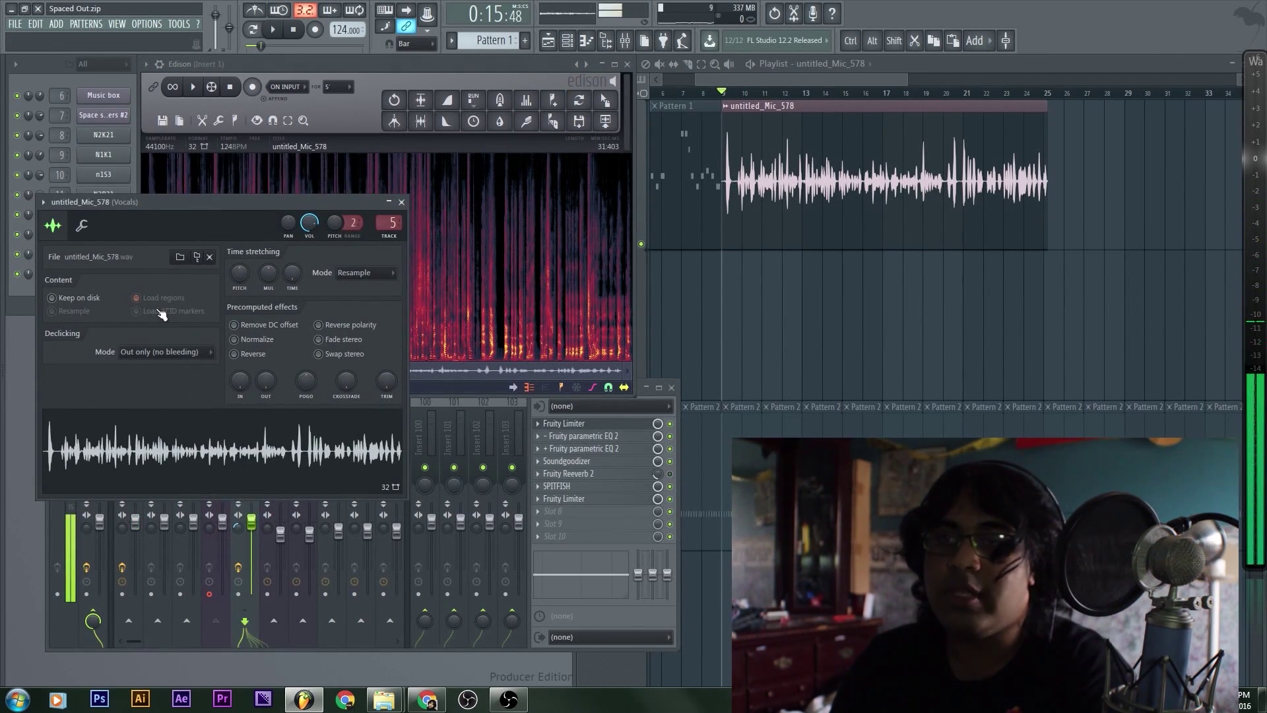
pyautogui.click(528, 76)
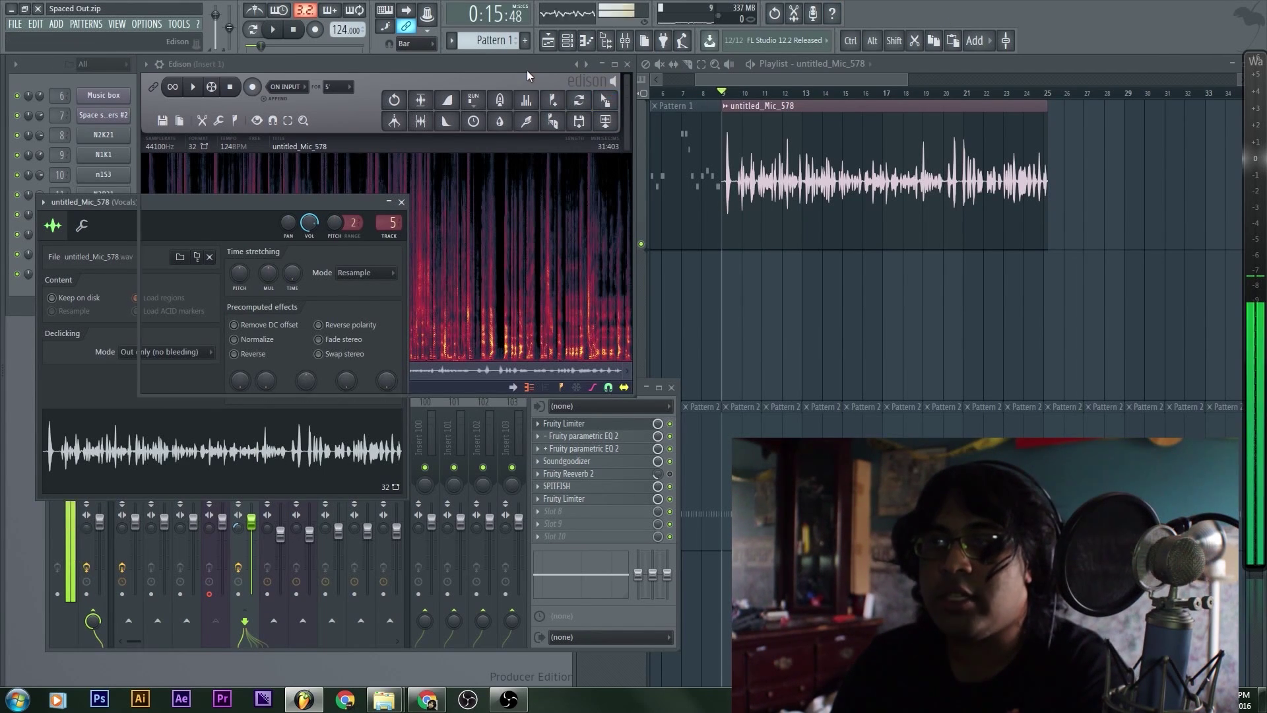
pyautogui.click(528, 76)
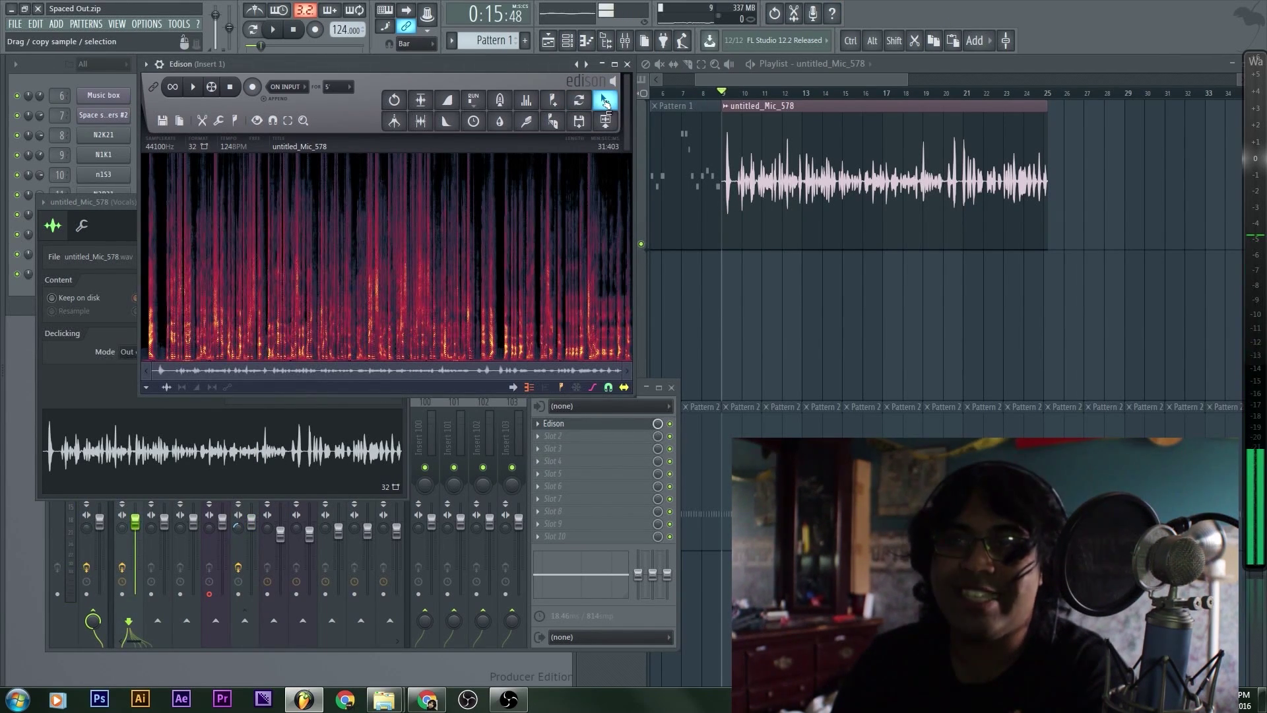
pyautogui.moveTo(605, 102); pyautogui.dragTo(159, 437)
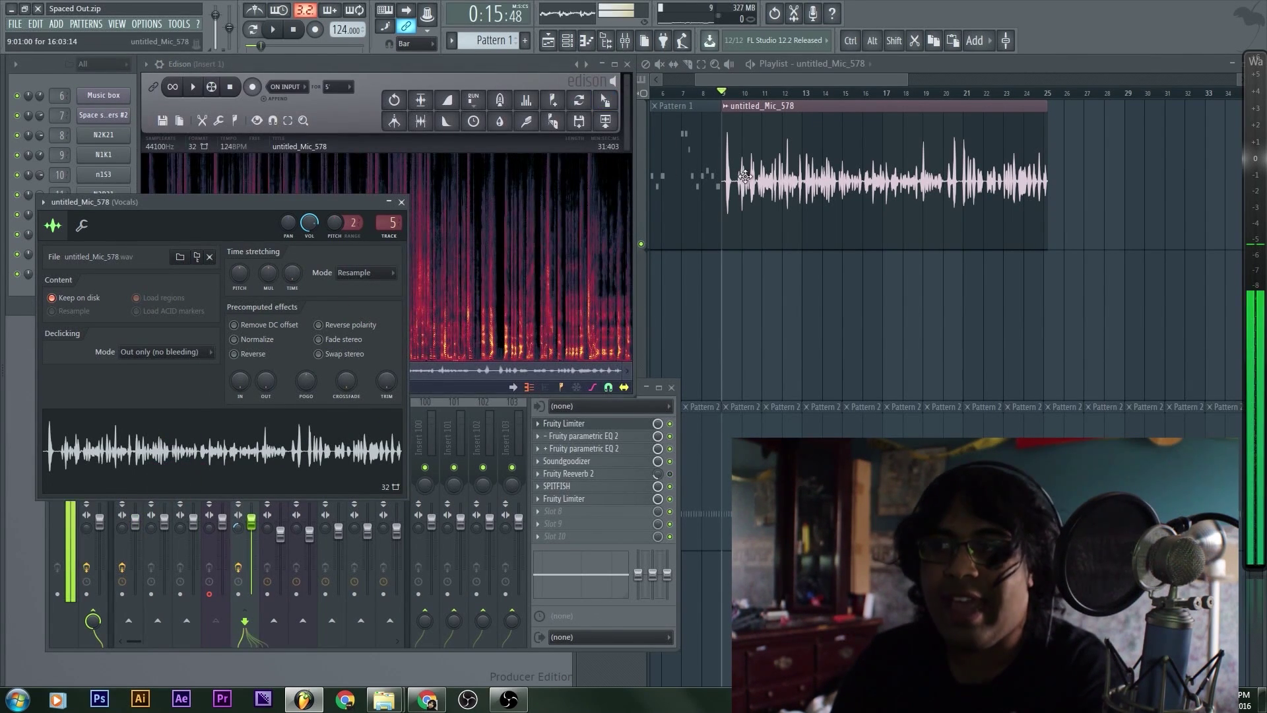
pyautogui.click(627, 66)
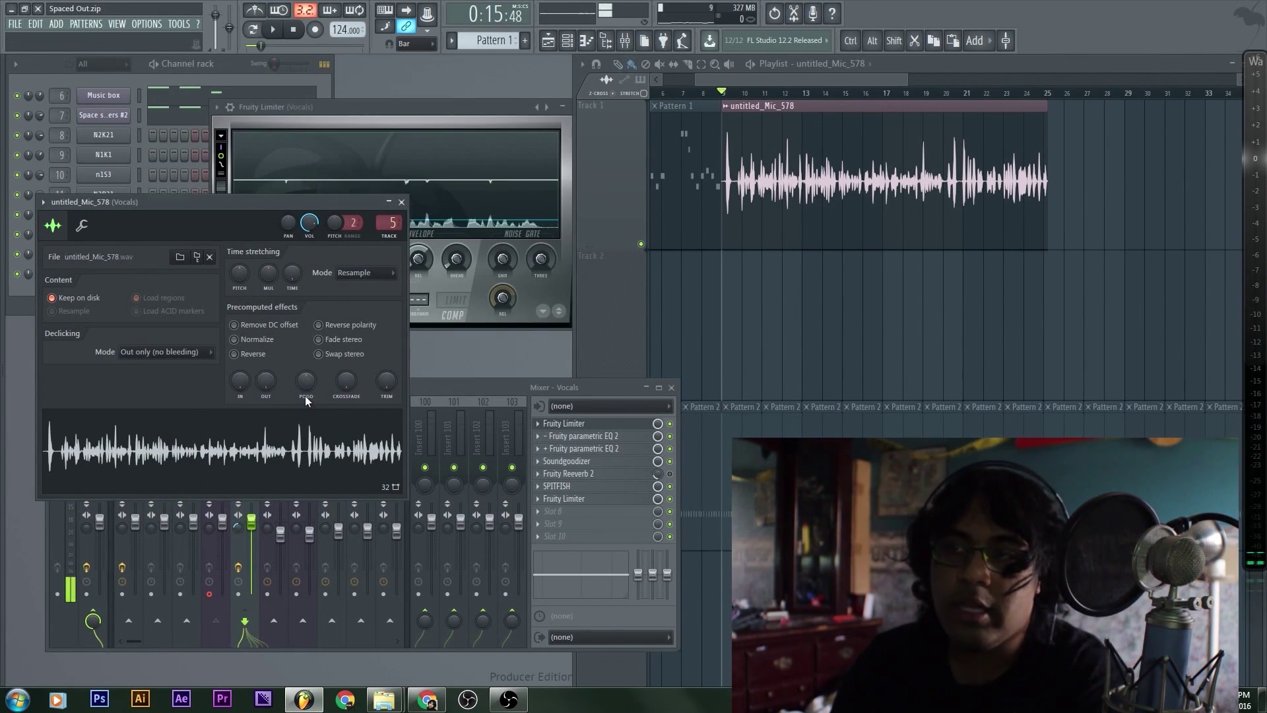
# Move the mixer aside, play the song to hear the cleaned vocal, and inspect the Mic insert
pyautogui.moveTo(426, 386); pyautogui.dragTo(823, 305)
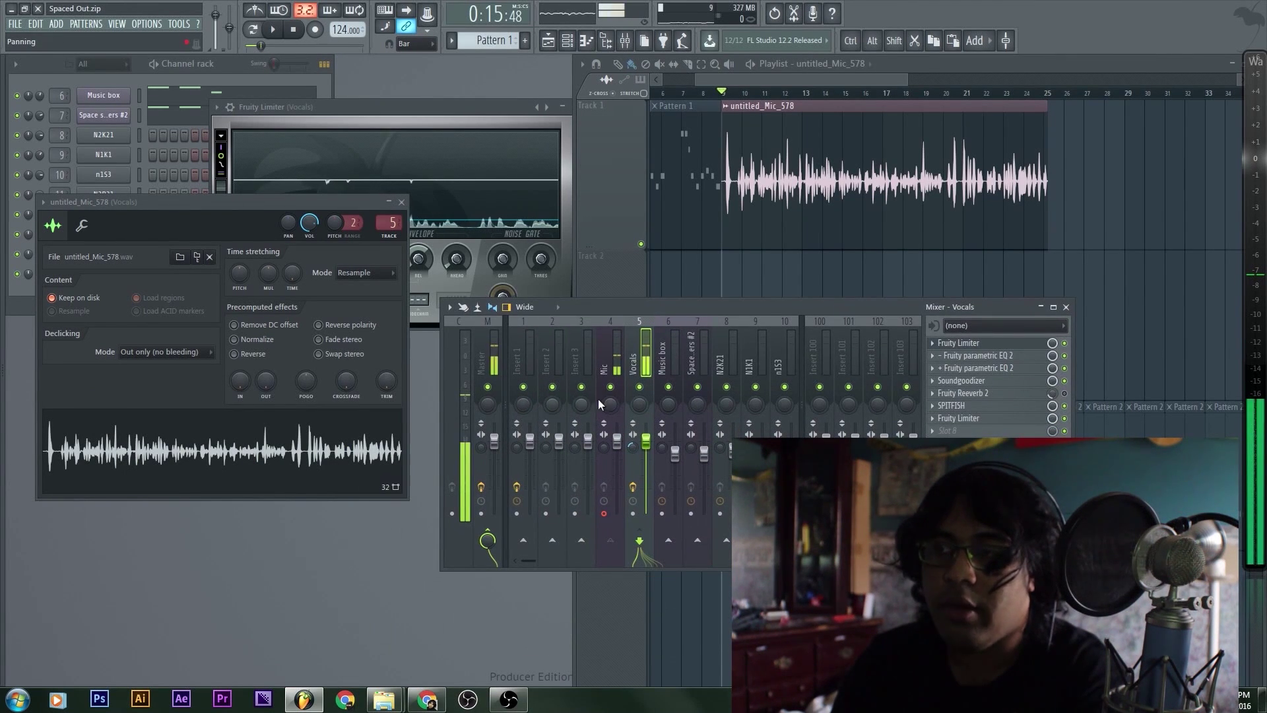
pyautogui.click(242, 446)
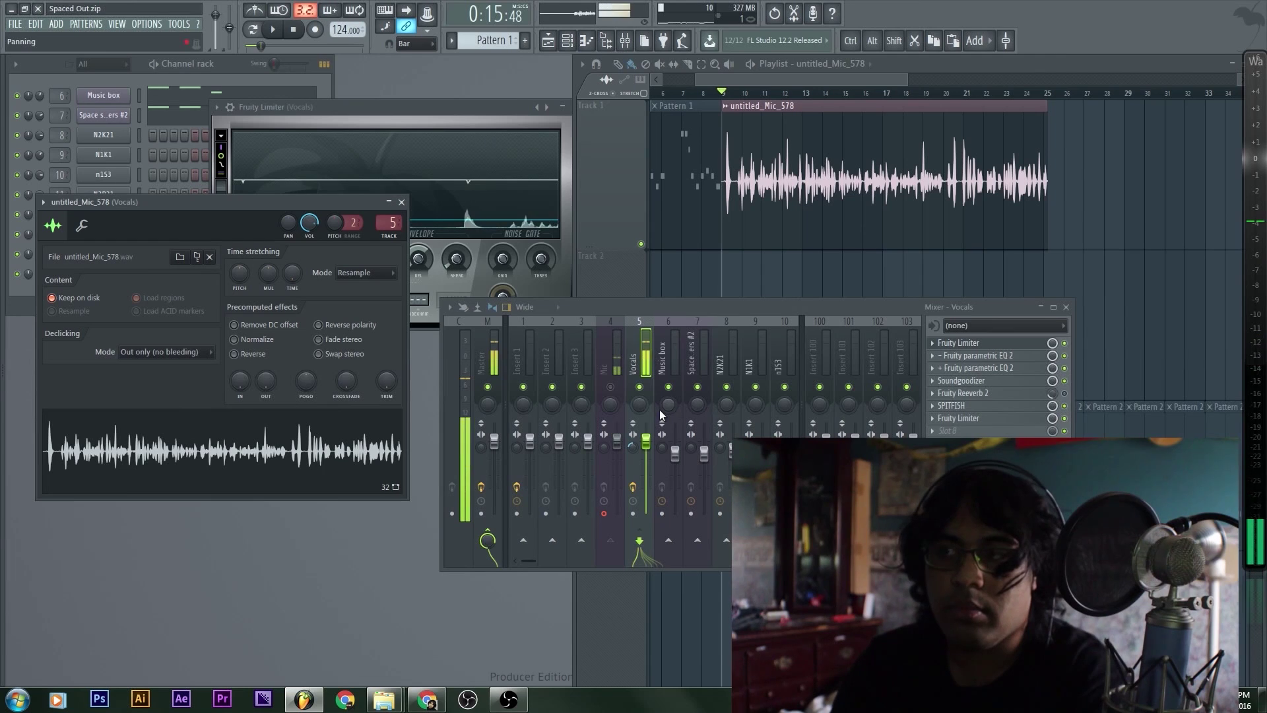
pyautogui.click(293, 29)
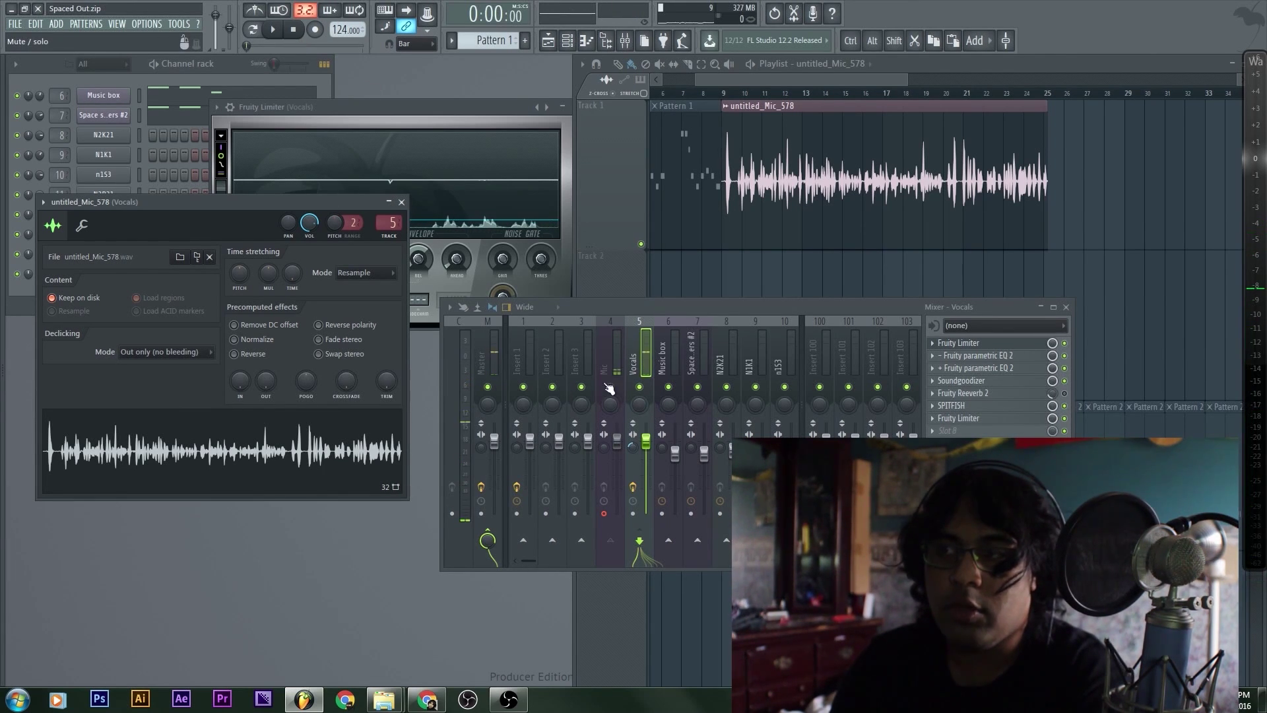
pyautogui.click(613, 391)
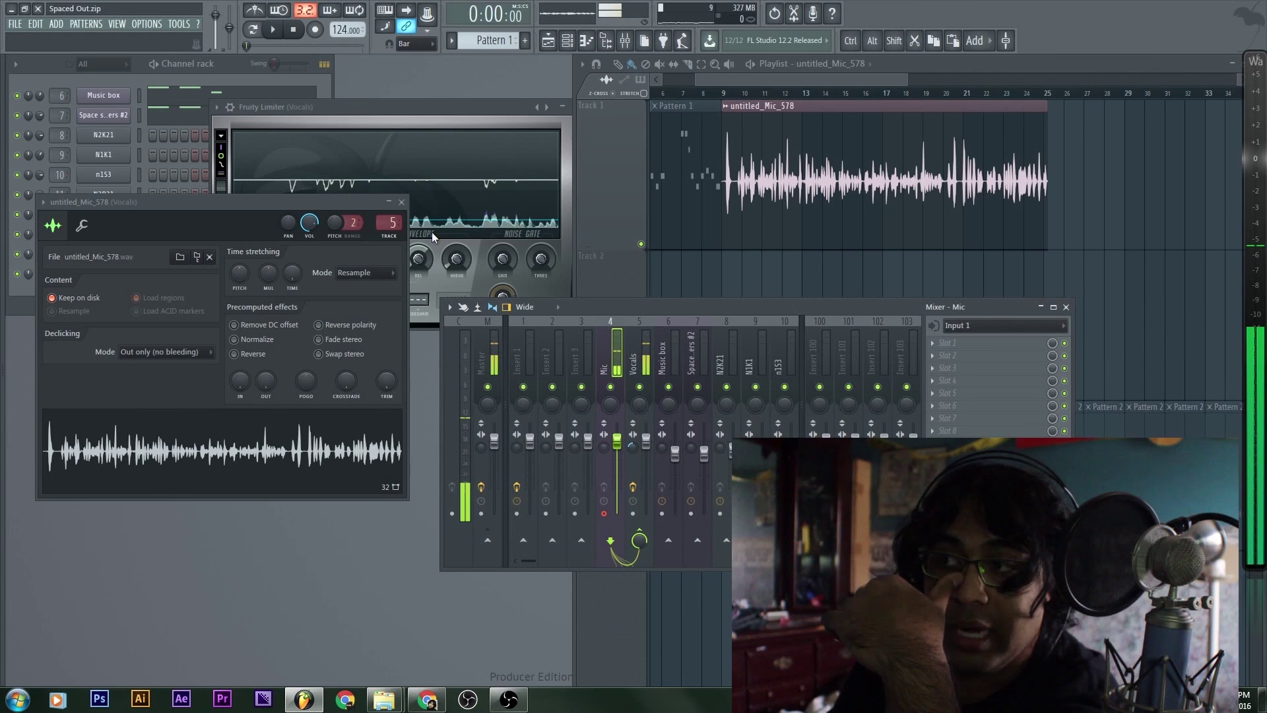
# Open the Vocals insert's Fruity Limiter and lower the Noise Gate threshold to -44.0 dB
pyautogui.click(645, 362)
pyautogui.click(958, 342)
pyautogui.click(958, 342)
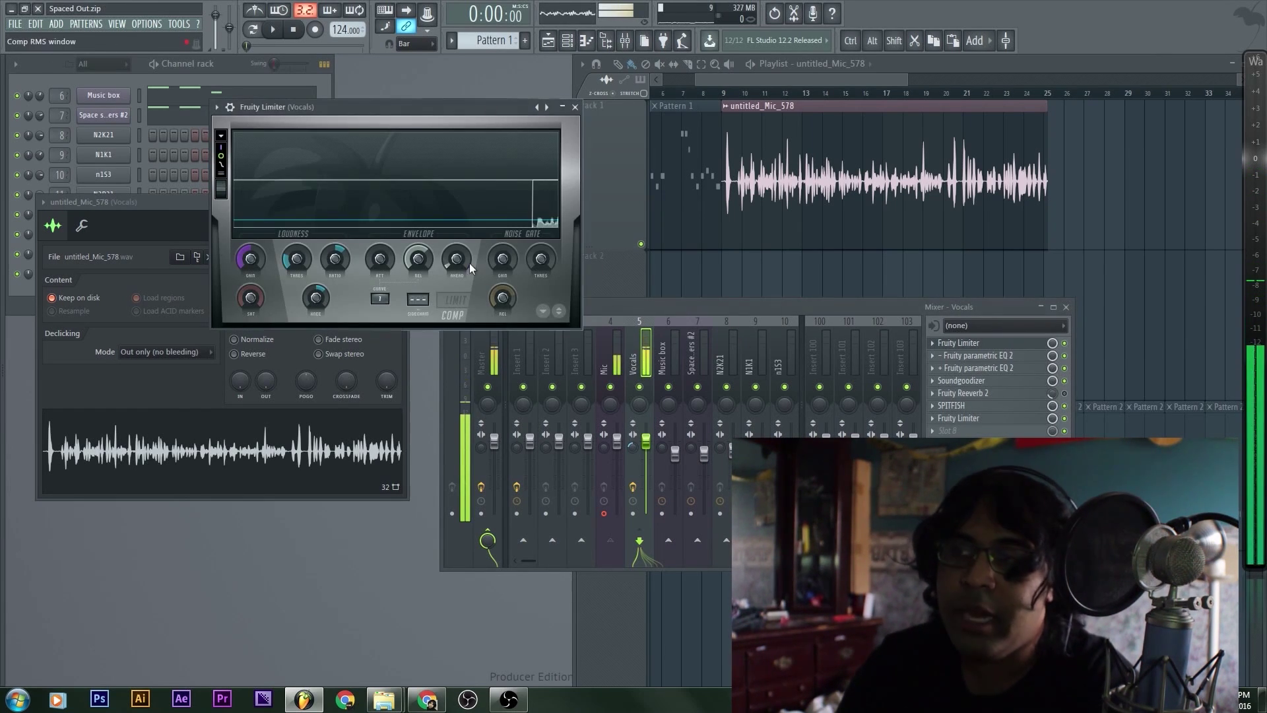
pyautogui.moveTo(545, 261)
pyautogui.mouseDown()
pyautogui.moveTo(545, 287)
pyautogui.moveTo(541, 260)
pyautogui.mouseUp()
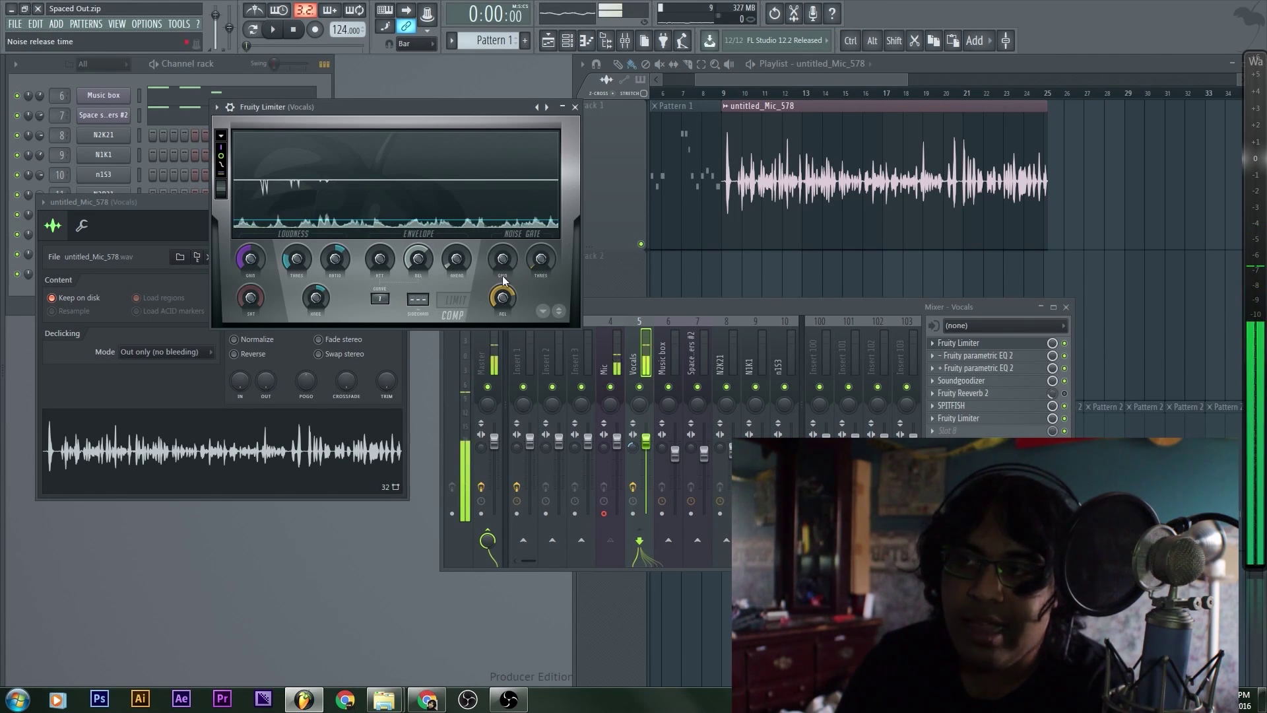
pyautogui.click(503, 299)
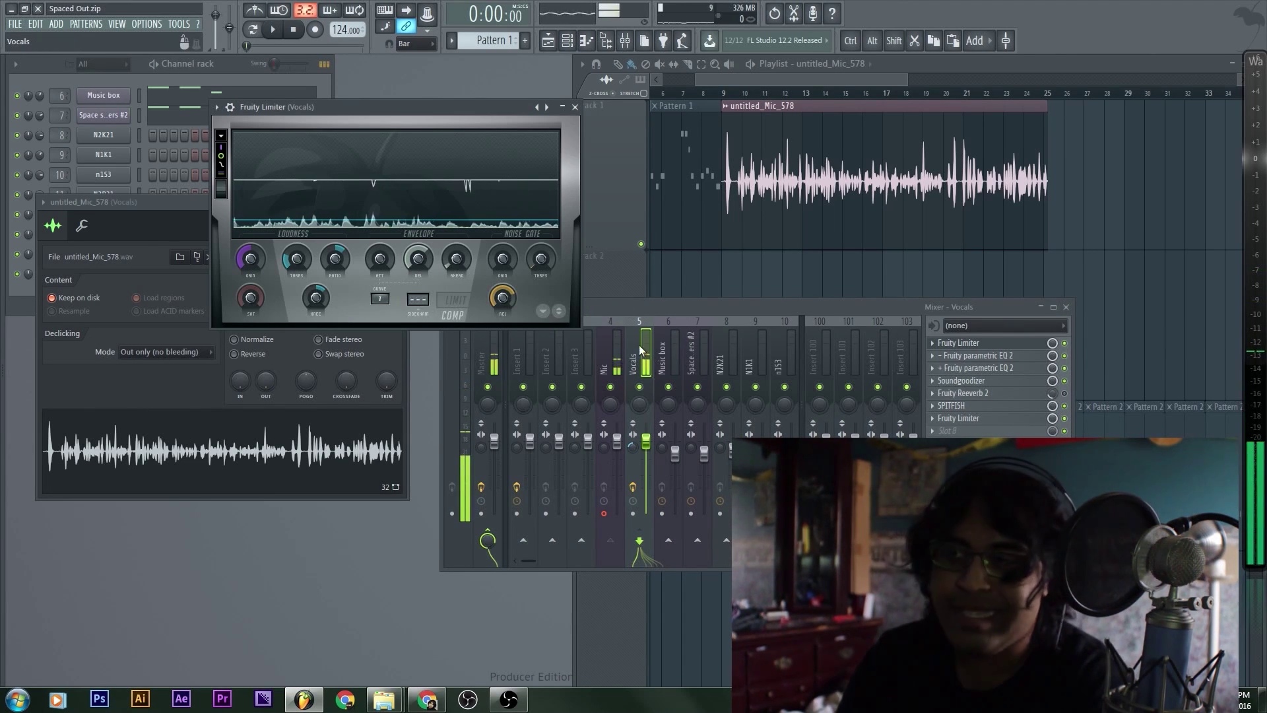
pyautogui.click(602, 521)
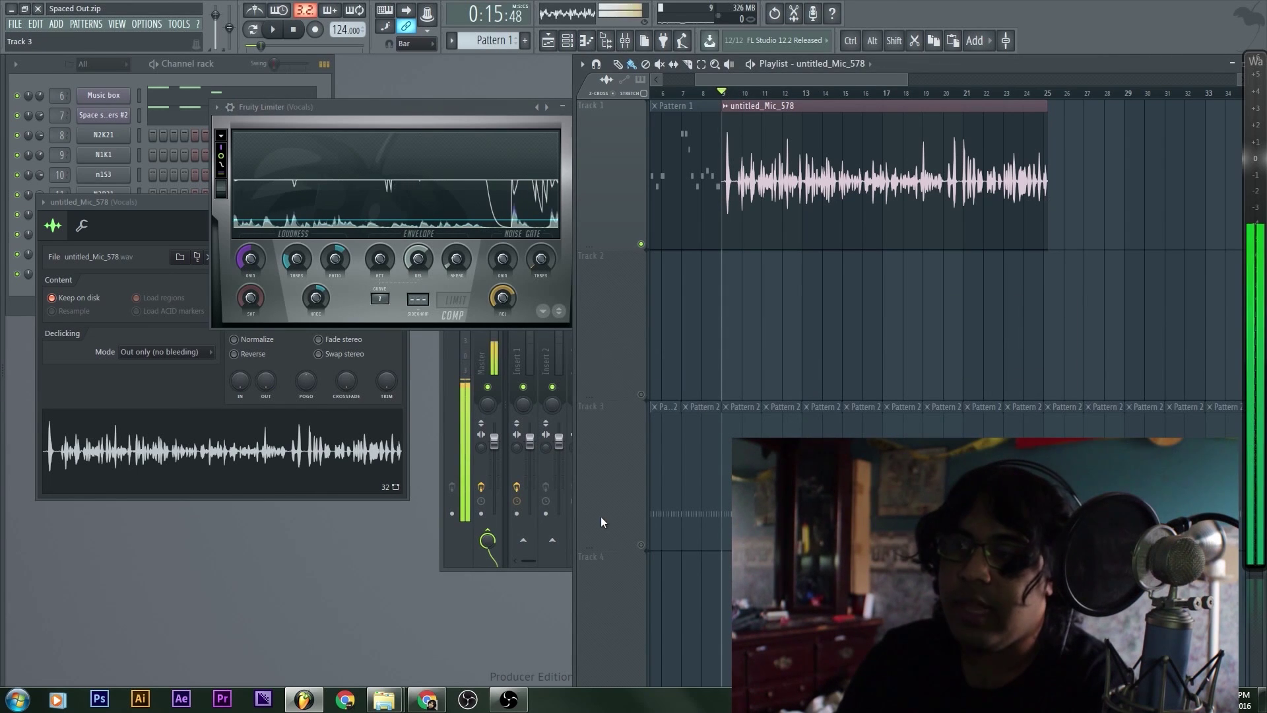
# Move the mixer to the left and start playing the song
pyautogui.click(541, 400)
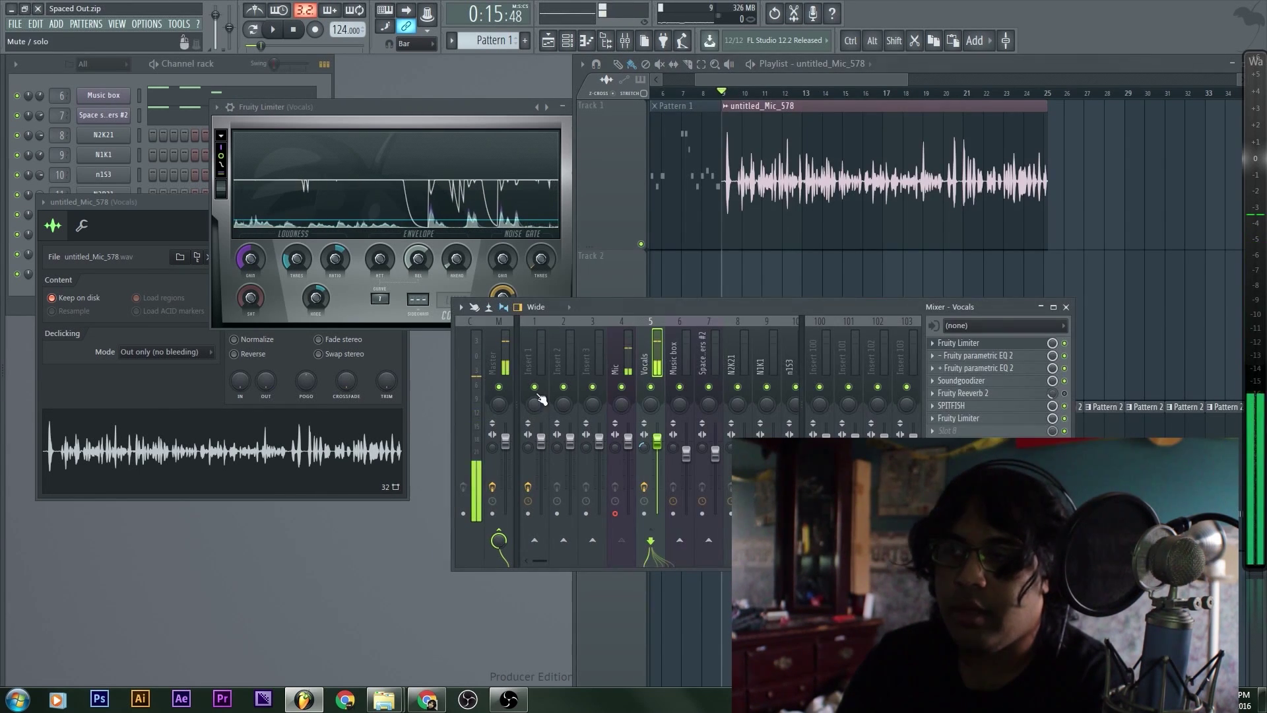
pyautogui.moveTo(634, 306); pyautogui.dragTo(297, 326)
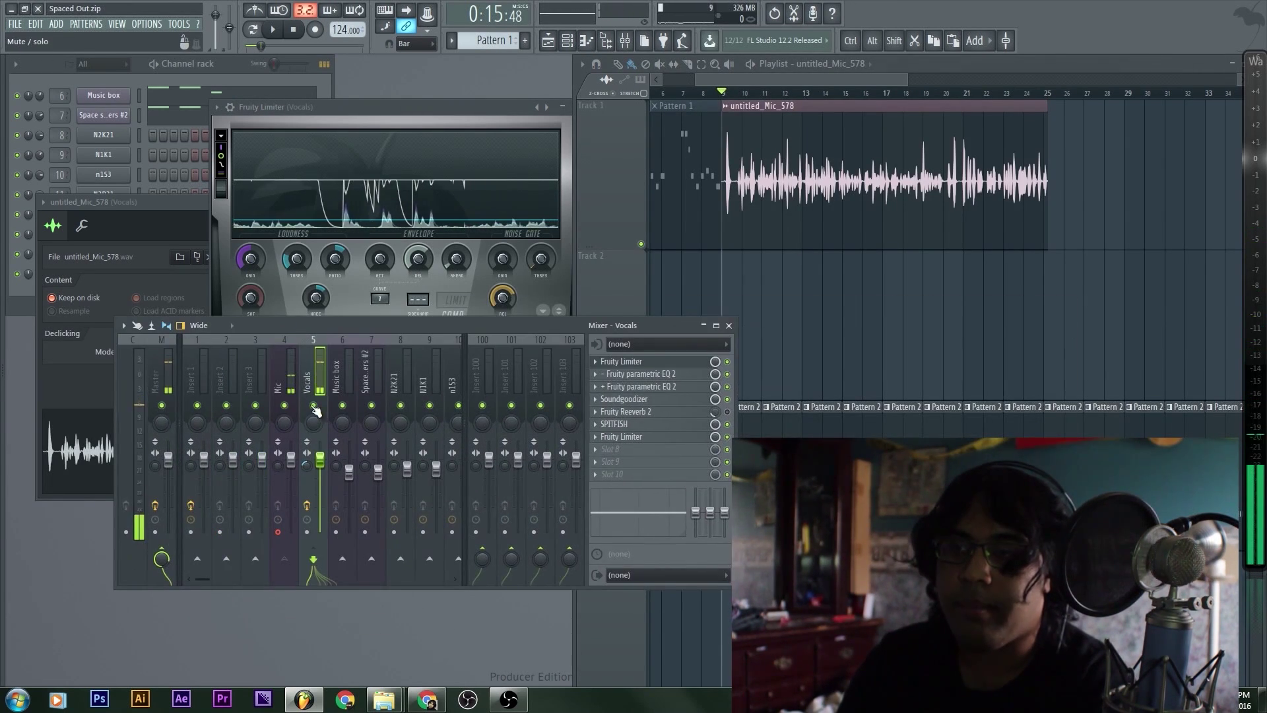
pyautogui.click(951, 333)
pyautogui.press('space')
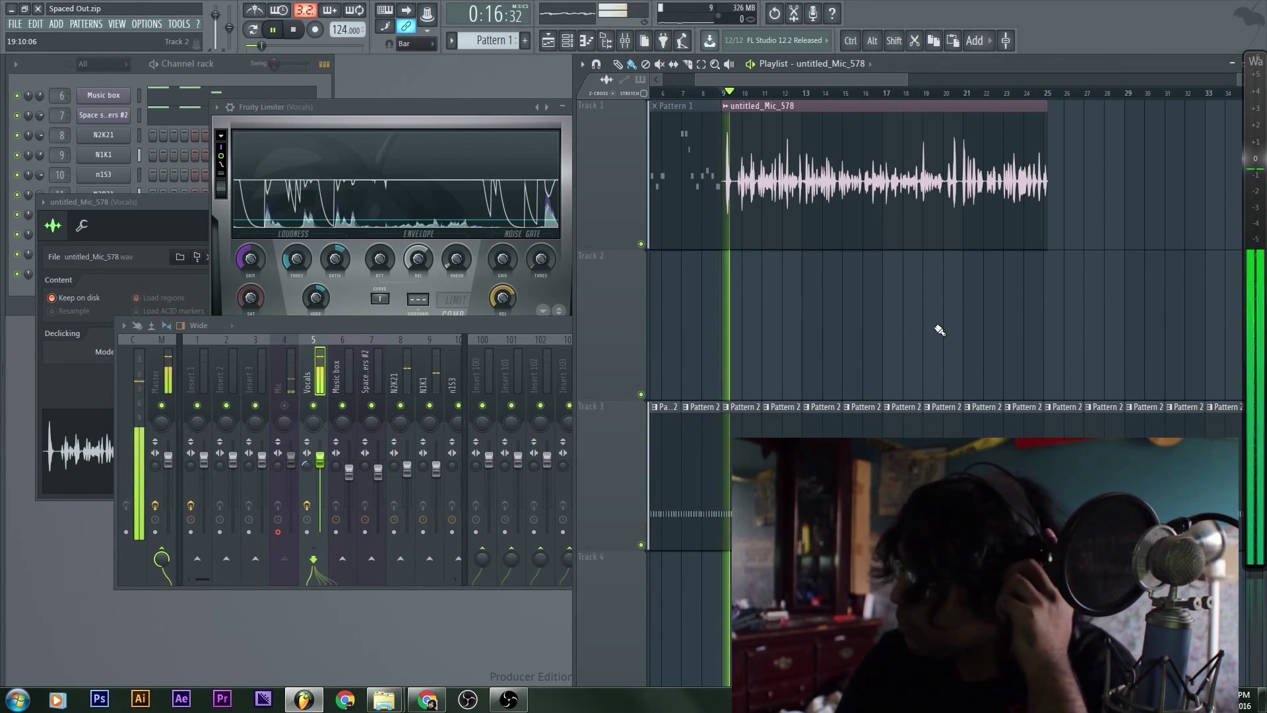
# Pull the Vocals insert fader down slightly while listening, then stop playback
pyautogui.click(326, 374)
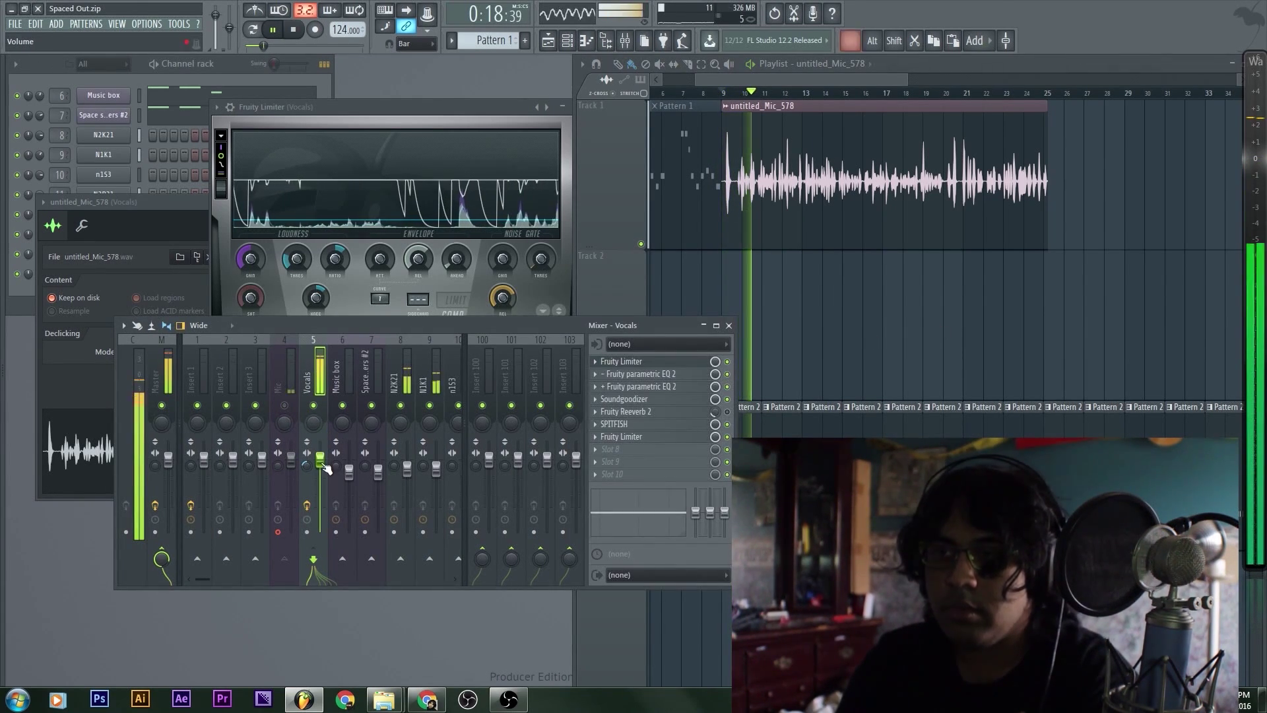
pyautogui.moveTo(326, 467); pyautogui.dragTo(330, 488)
pyautogui.moveTo(319, 487); pyautogui.dragTo(323, 475)
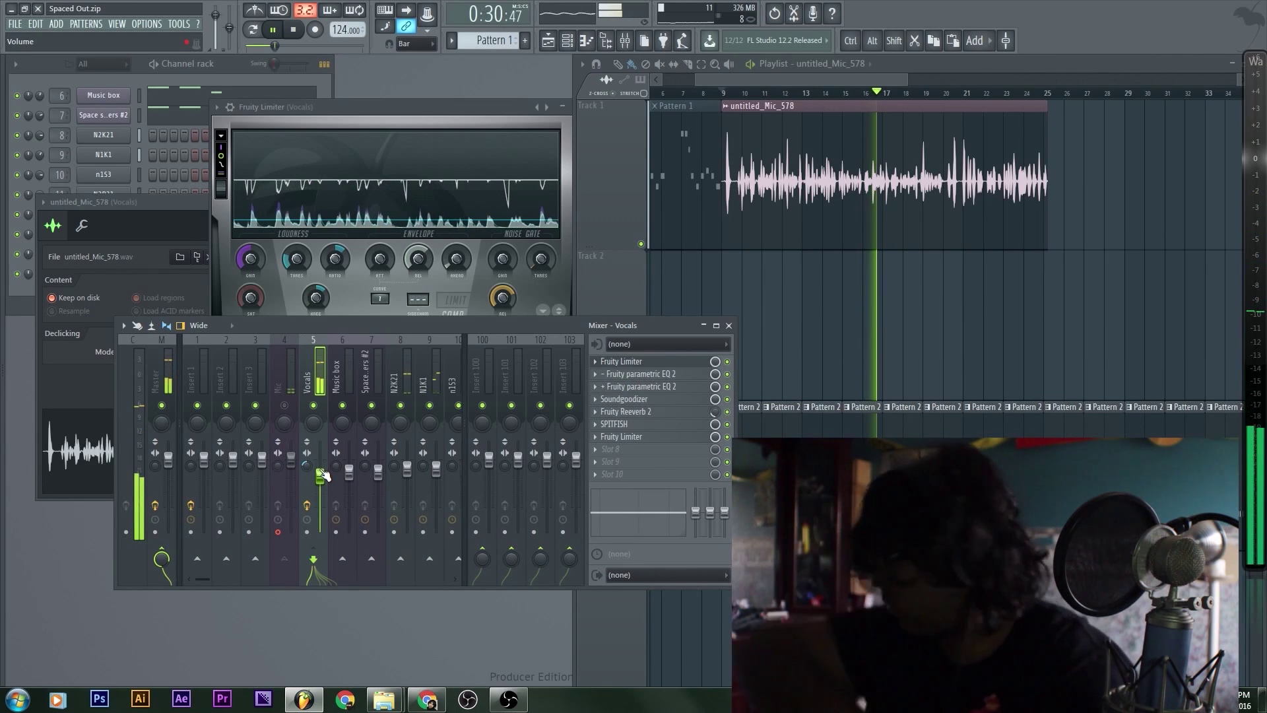
pyautogui.click(919, 346)
pyautogui.press('space')
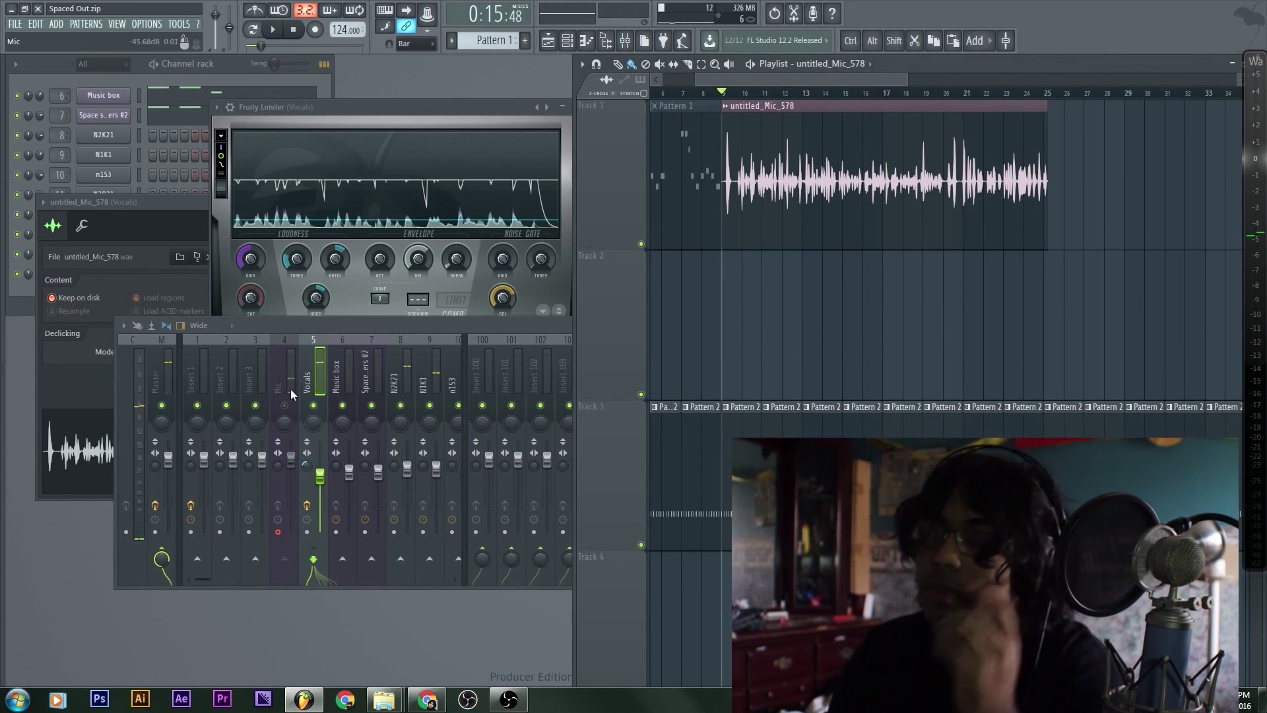
pyautogui.click(282, 421)
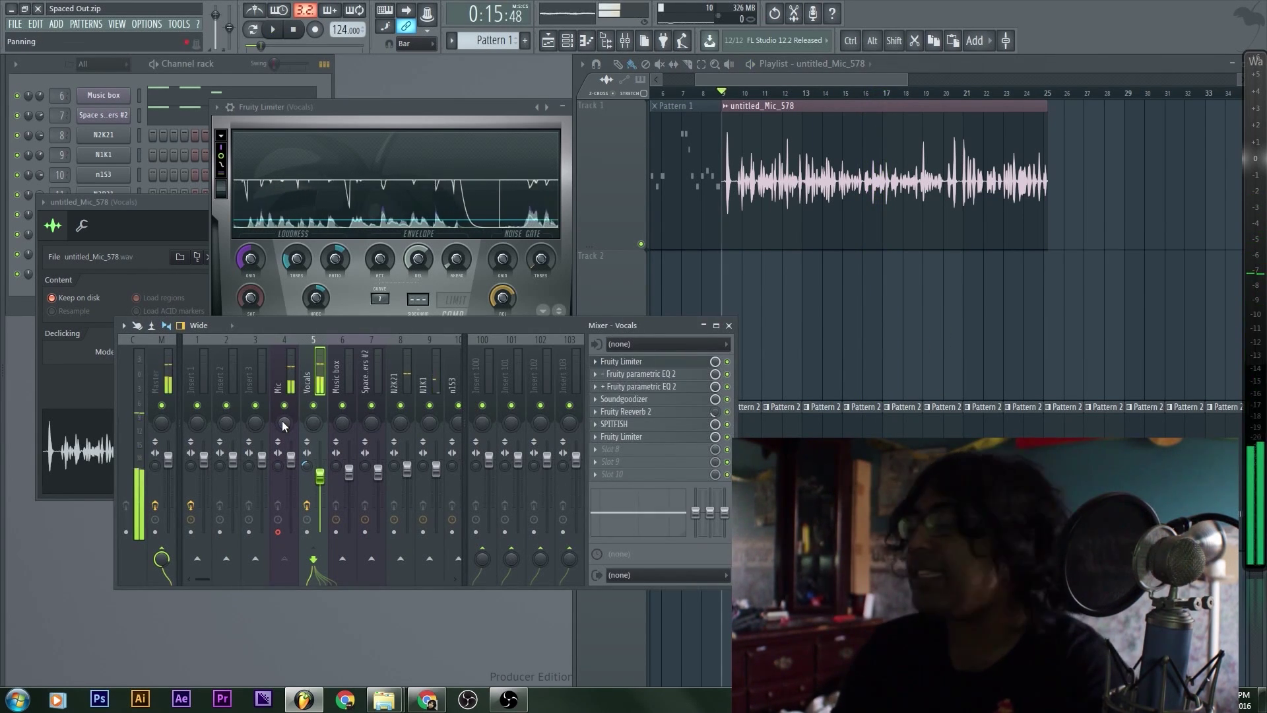